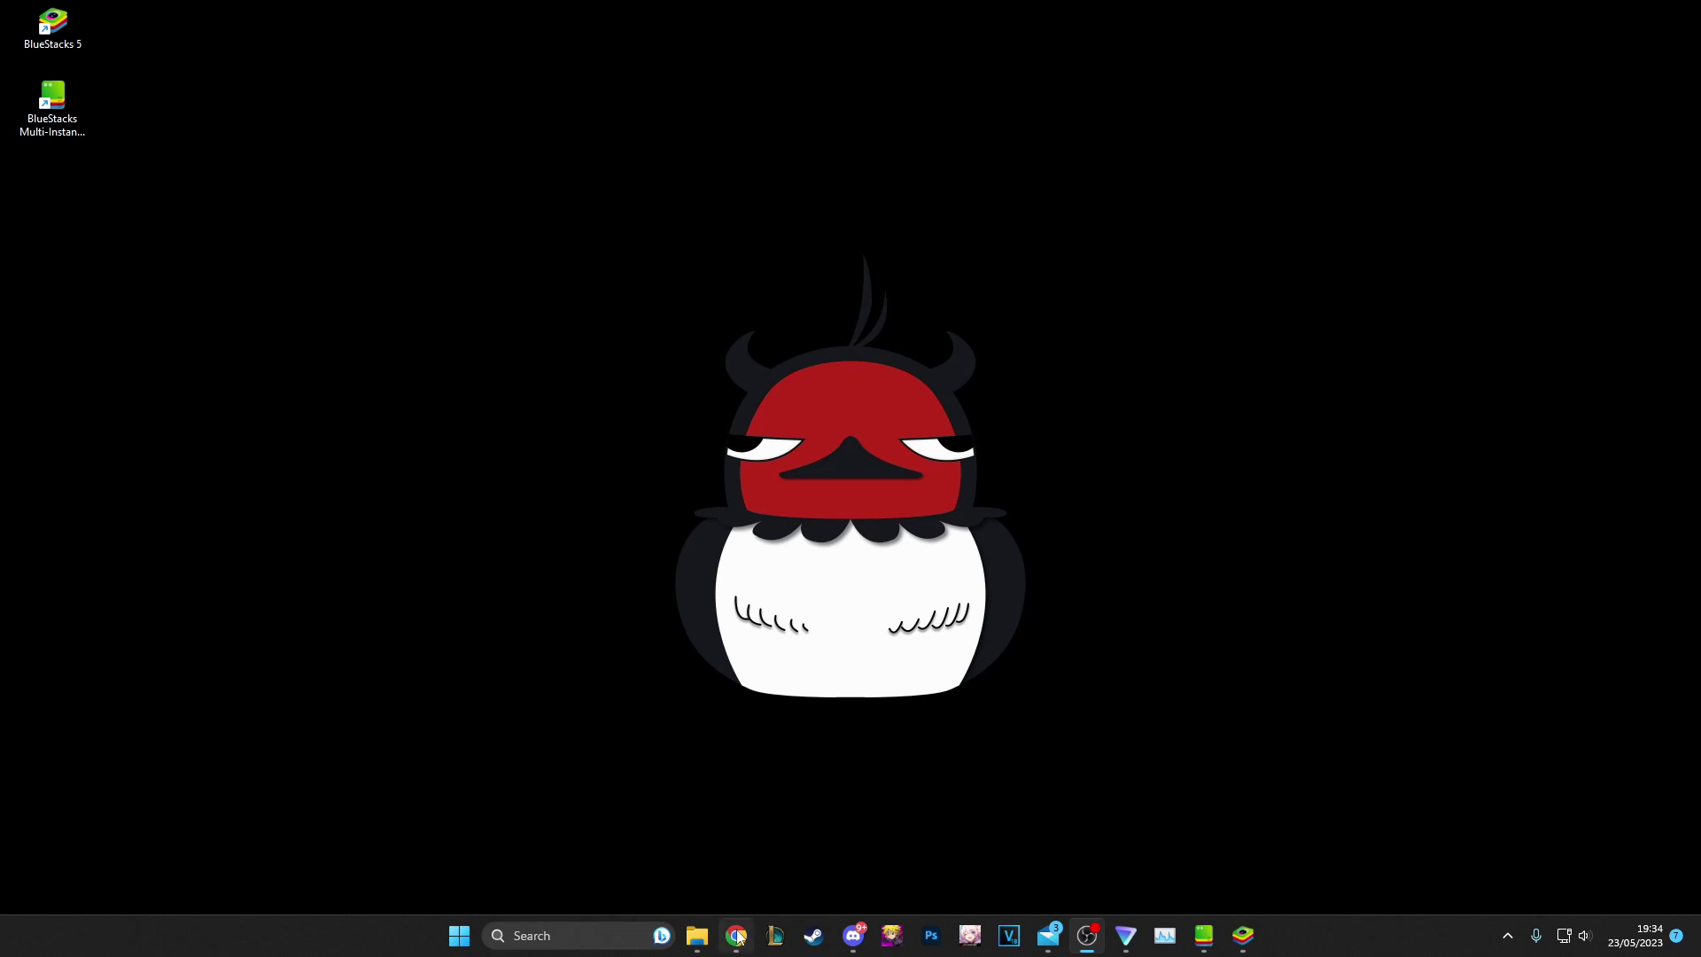
# - Restore the Chrome window and switch to the BlueStacks 5 download page tab
pyautogui.moveTo(737, 939)
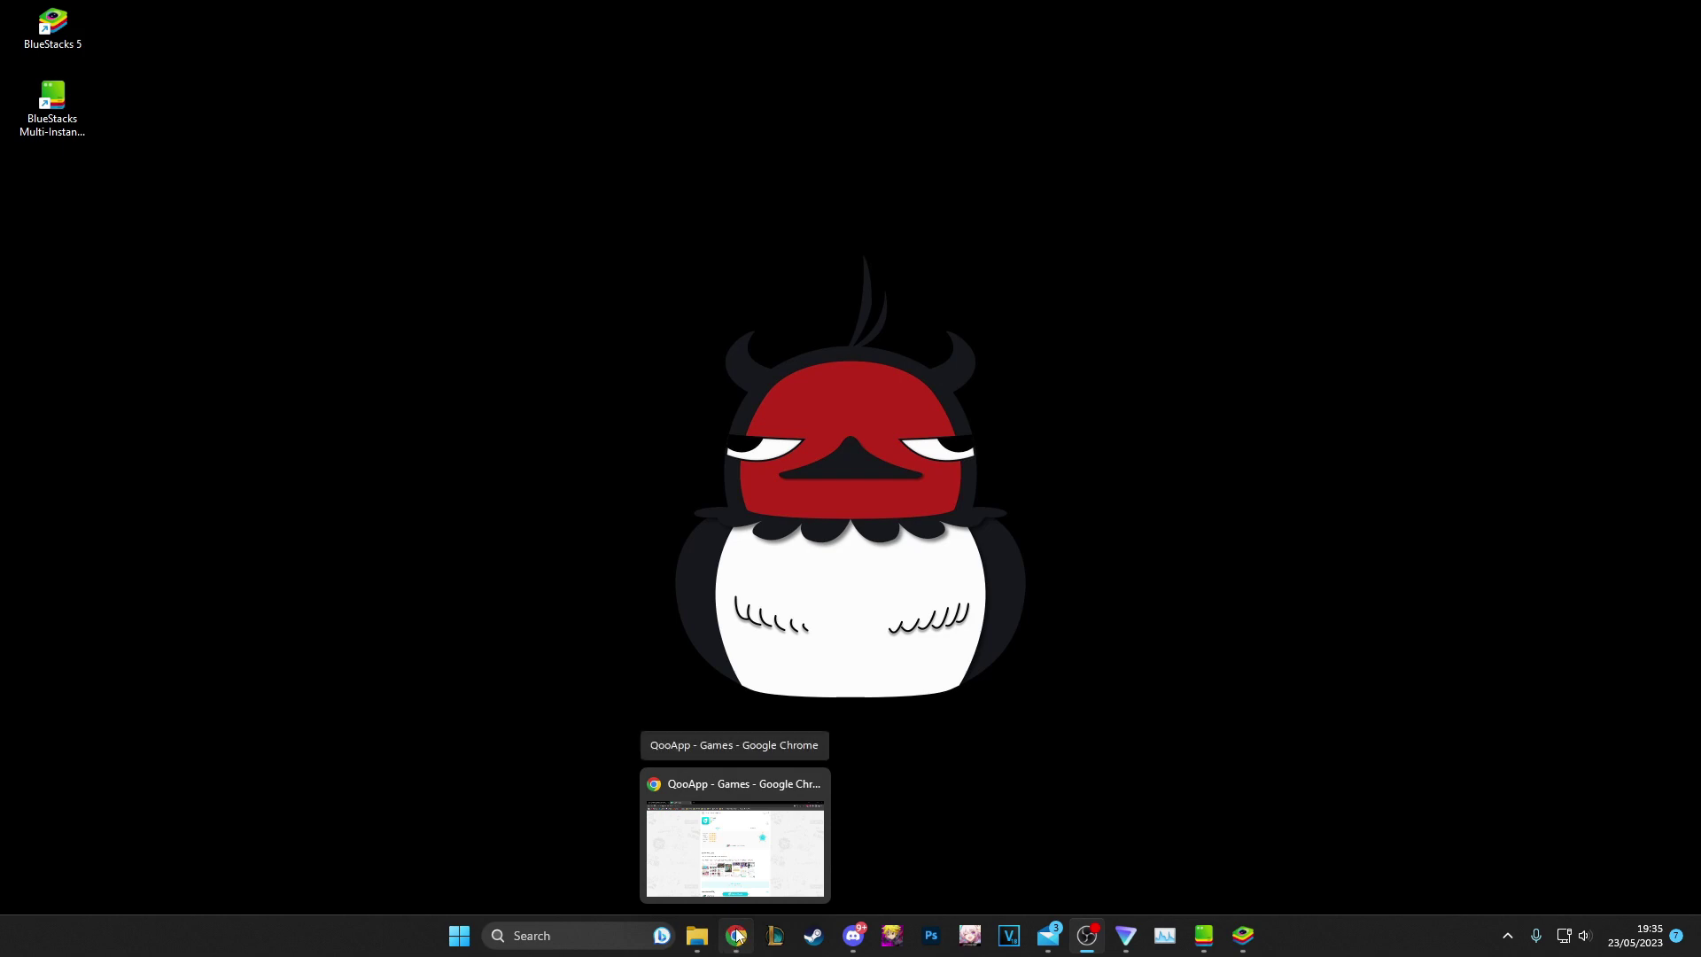
pyautogui.click(737, 937)
pyautogui.hotkey('ctrl', 'Tab')
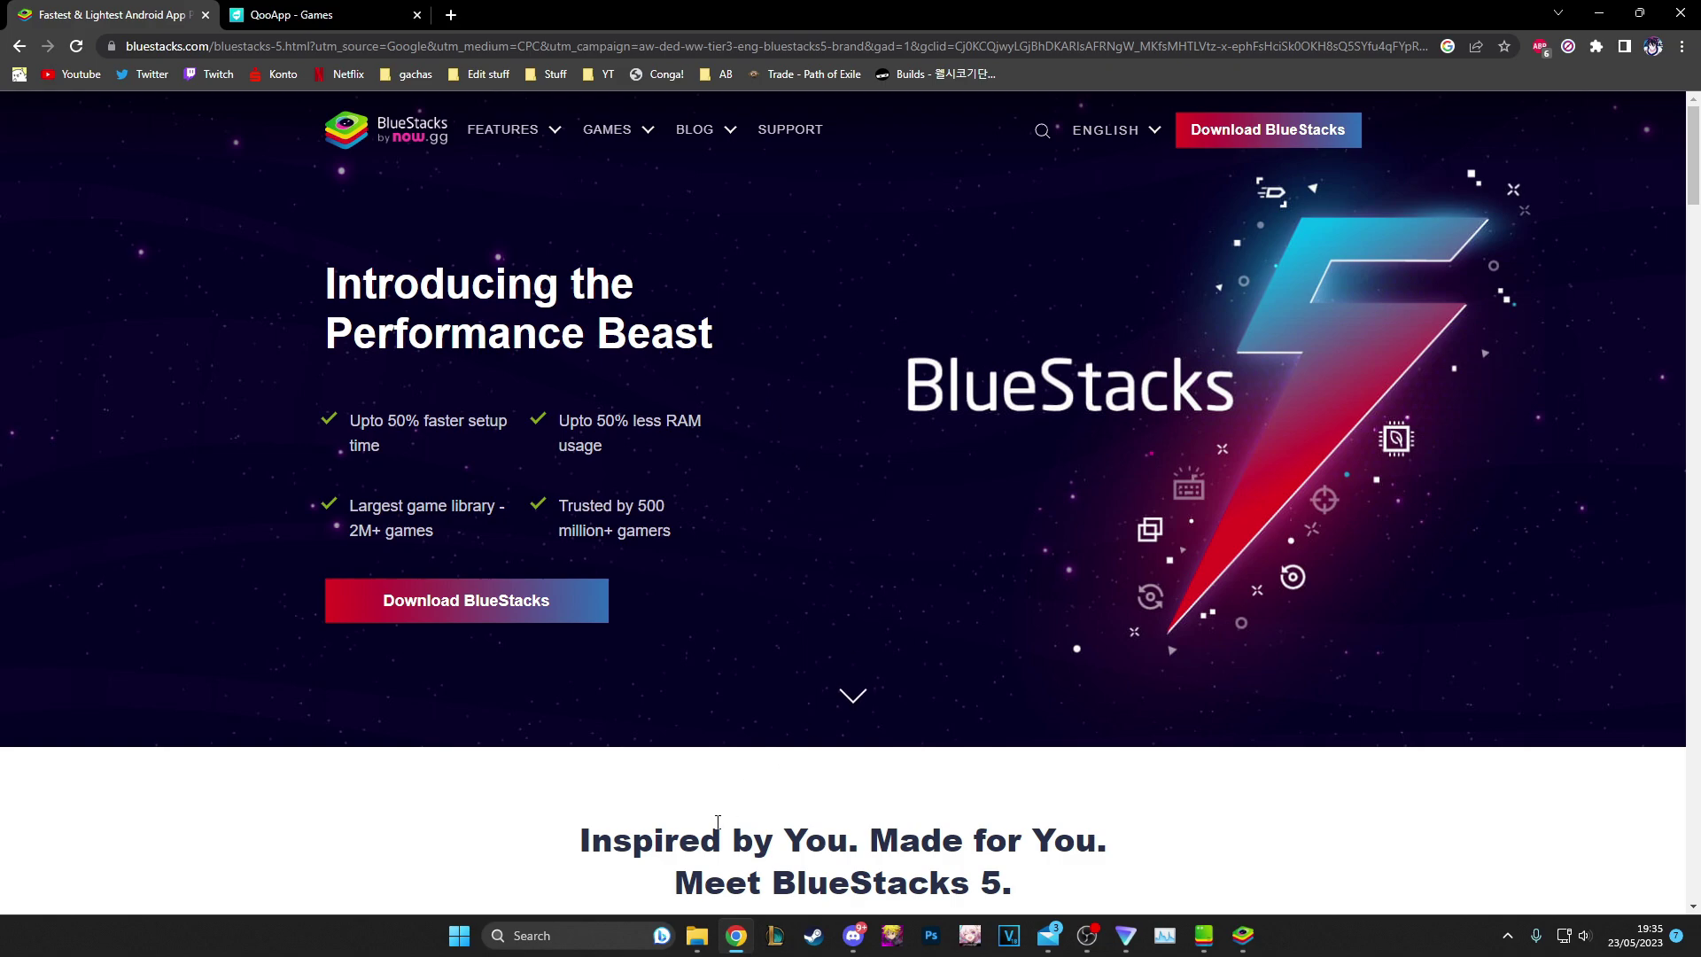
# - Run BlueStacksInstaller from Downloads and dismiss its 'latest version already installed' notice
pyautogui.press('super+e')
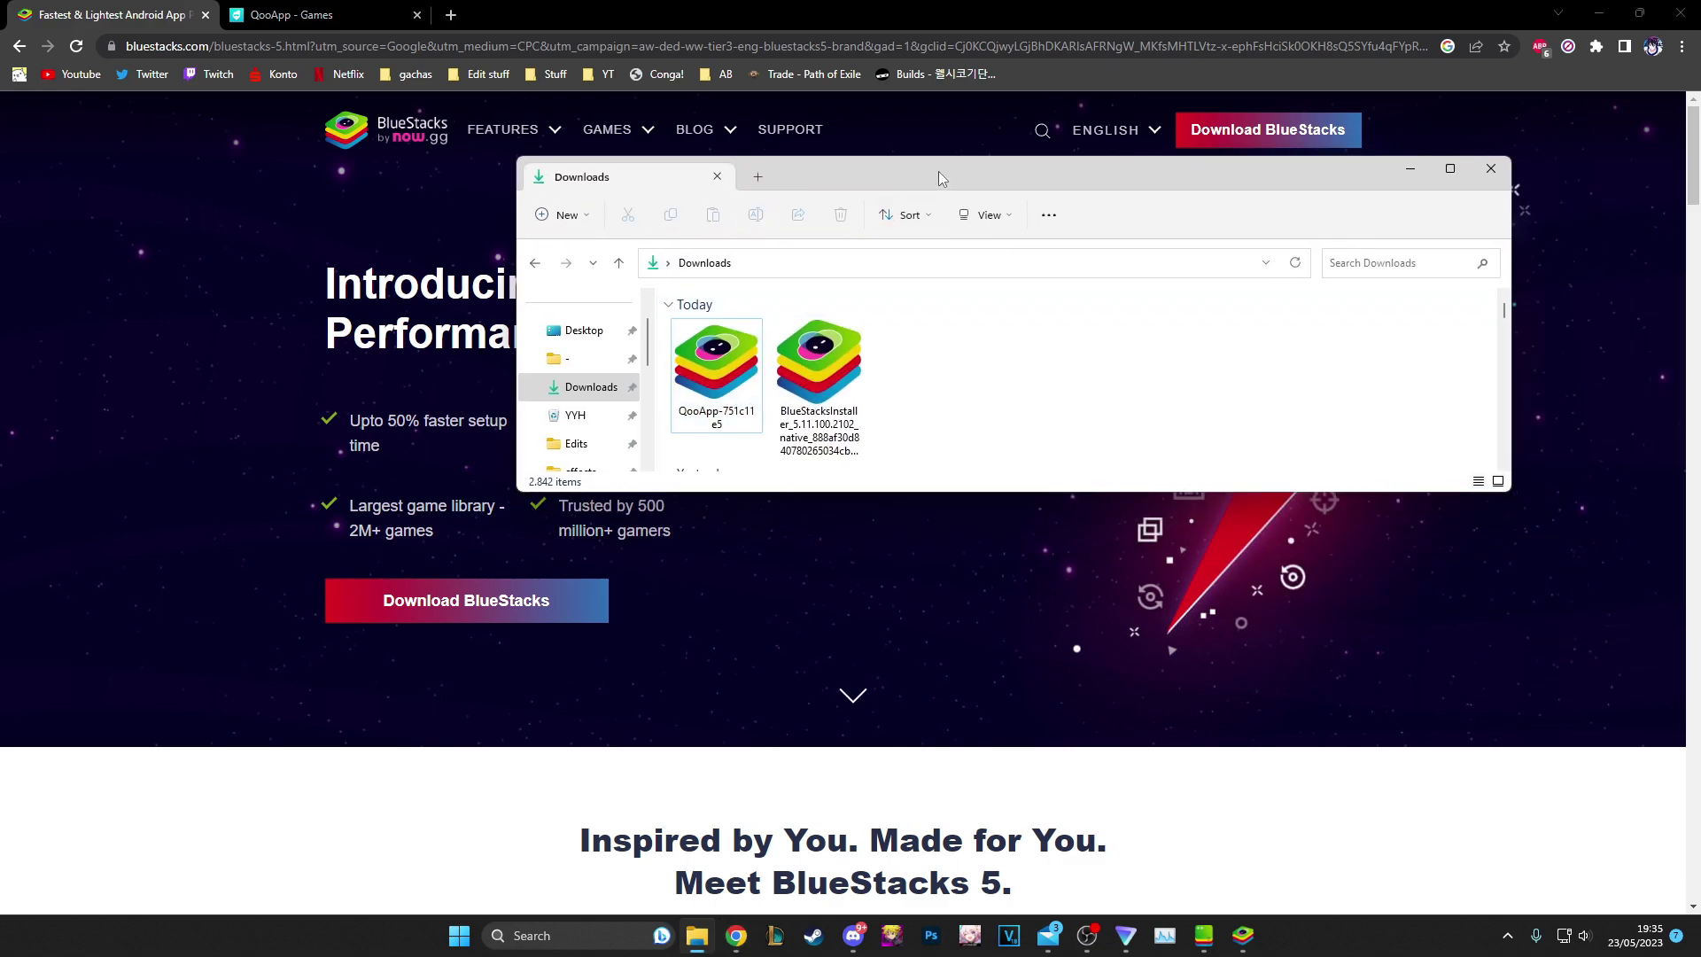
pyautogui.click(842, 381)
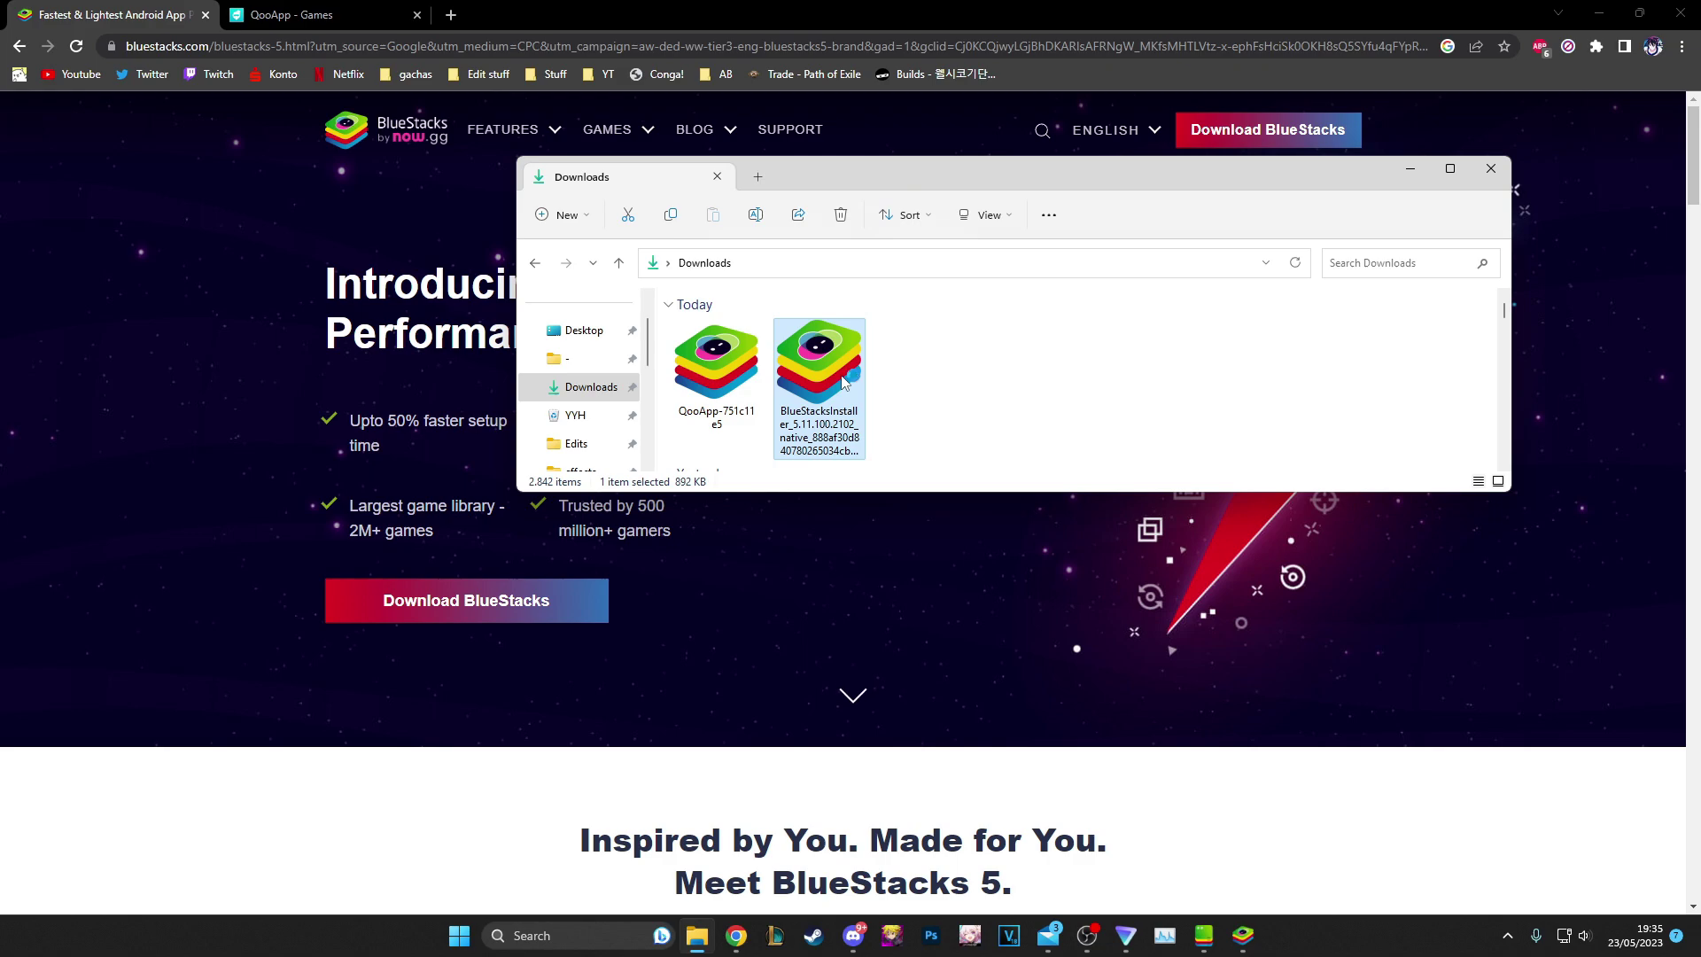
pyautogui.doubleClick(844, 381)
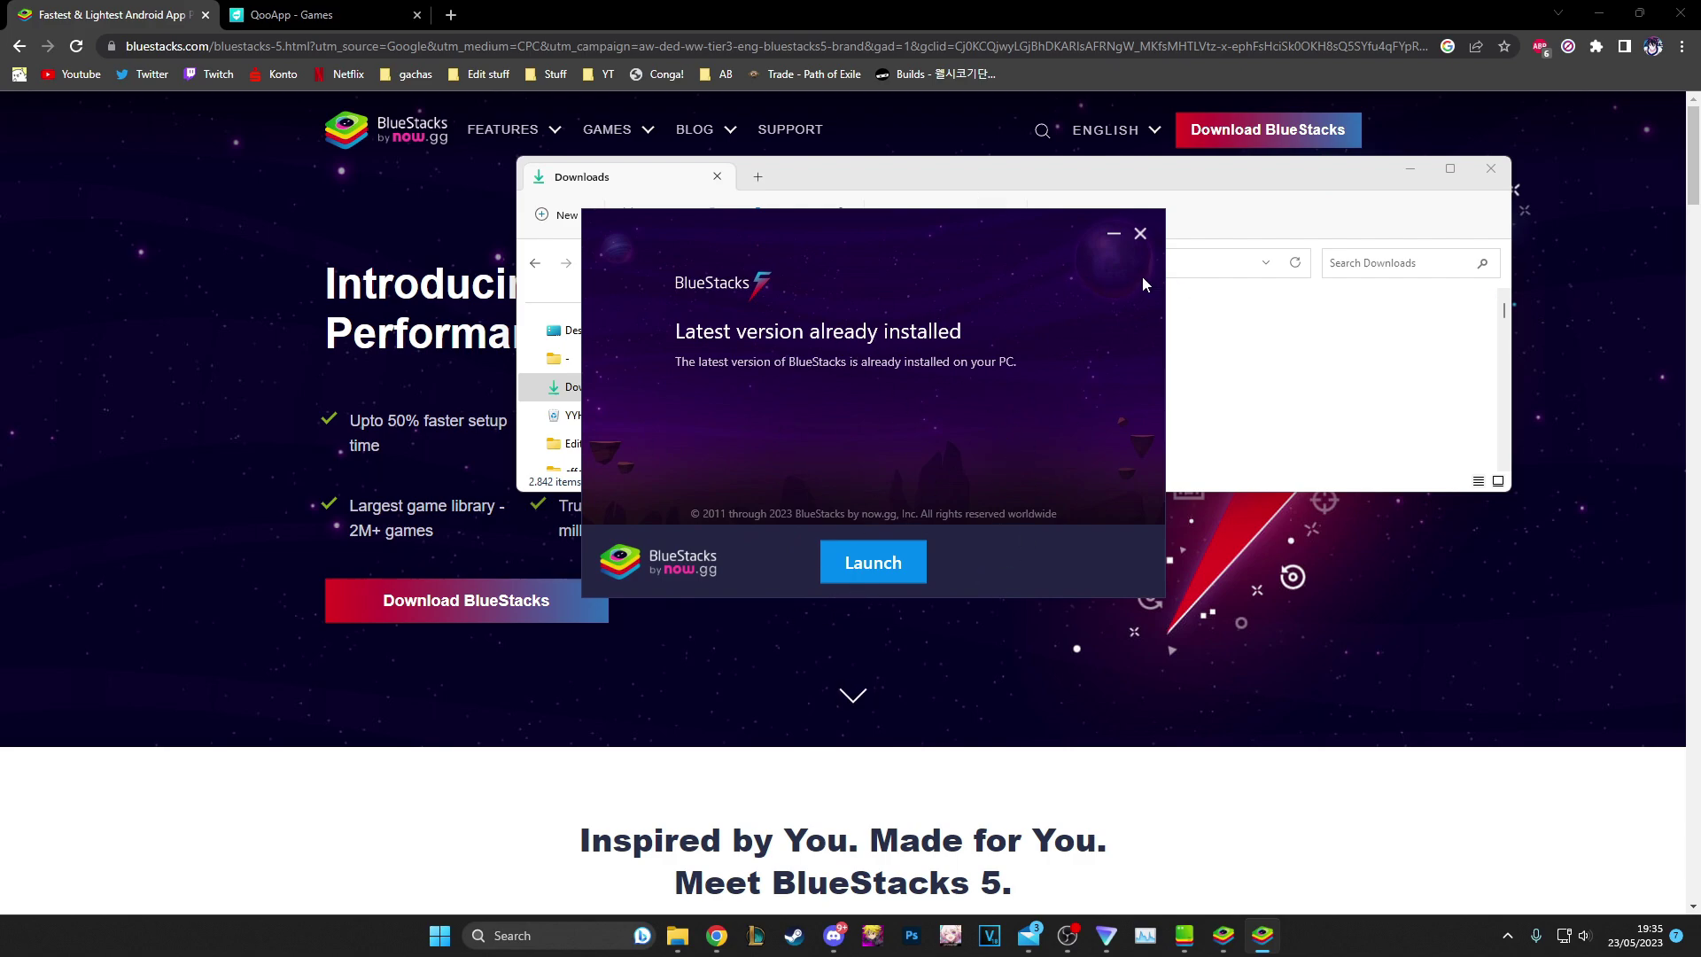
pyautogui.click(1141, 234)
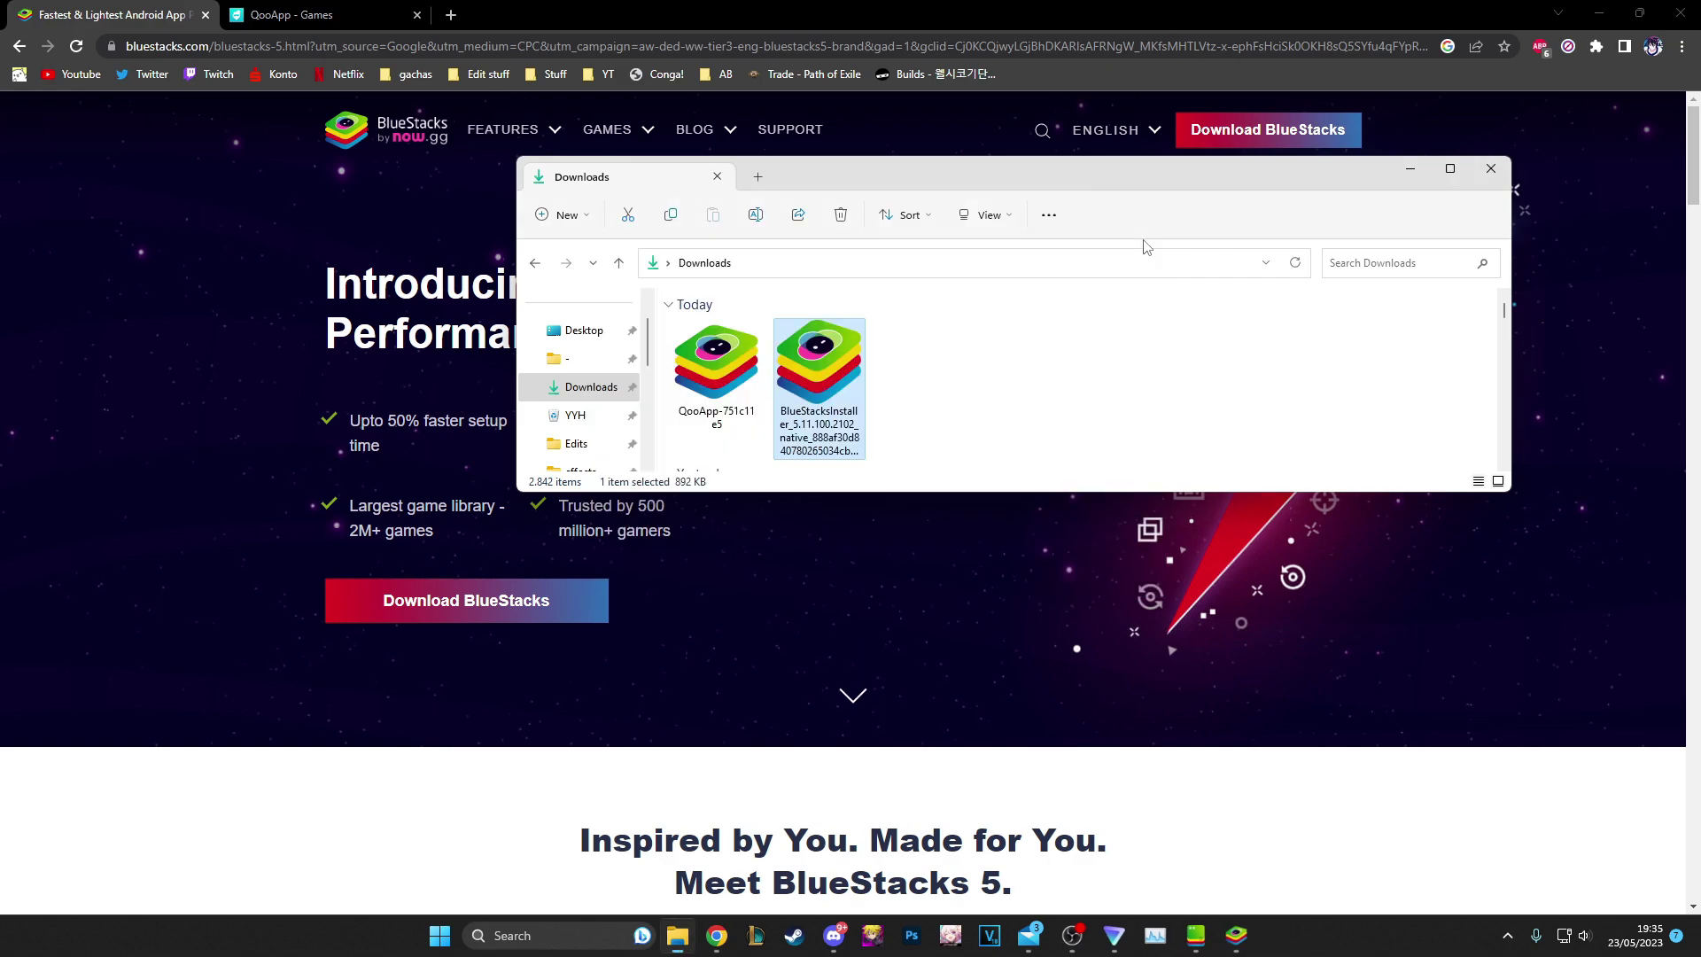
# - Bring the BCM Japan emulator forward, reposition it, then return to the QooApp - Games page
pyautogui.click(1249, 941)
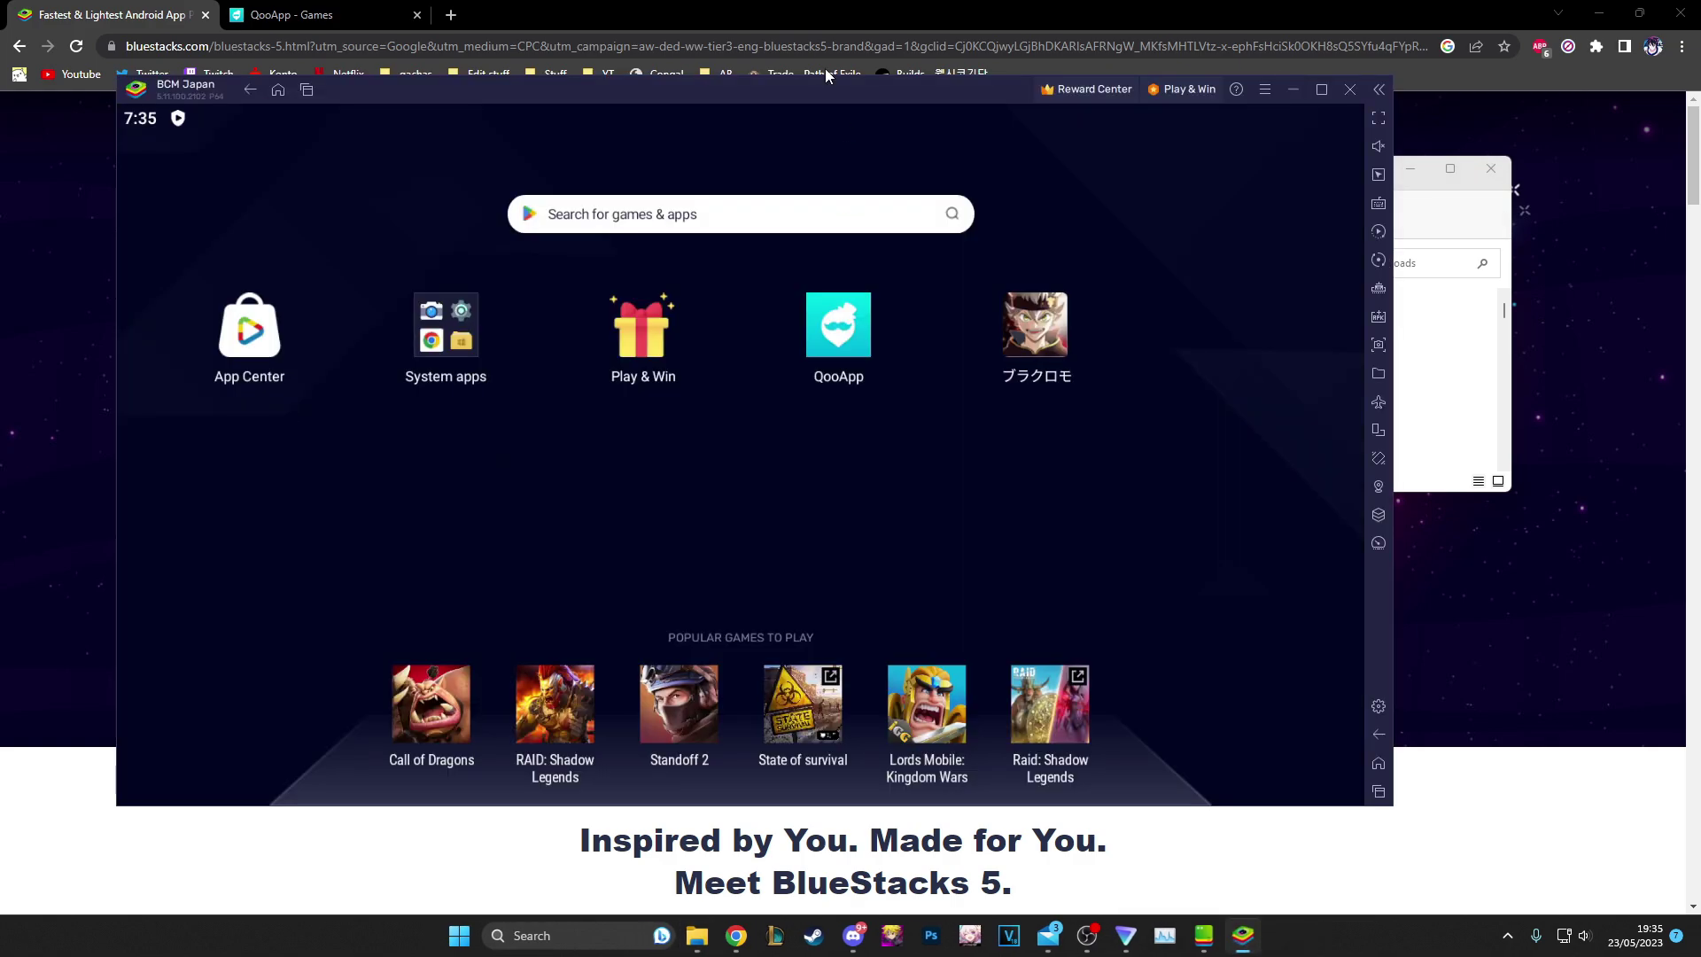
pyautogui.moveTo(834, 93); pyautogui.dragTo(880, 77)
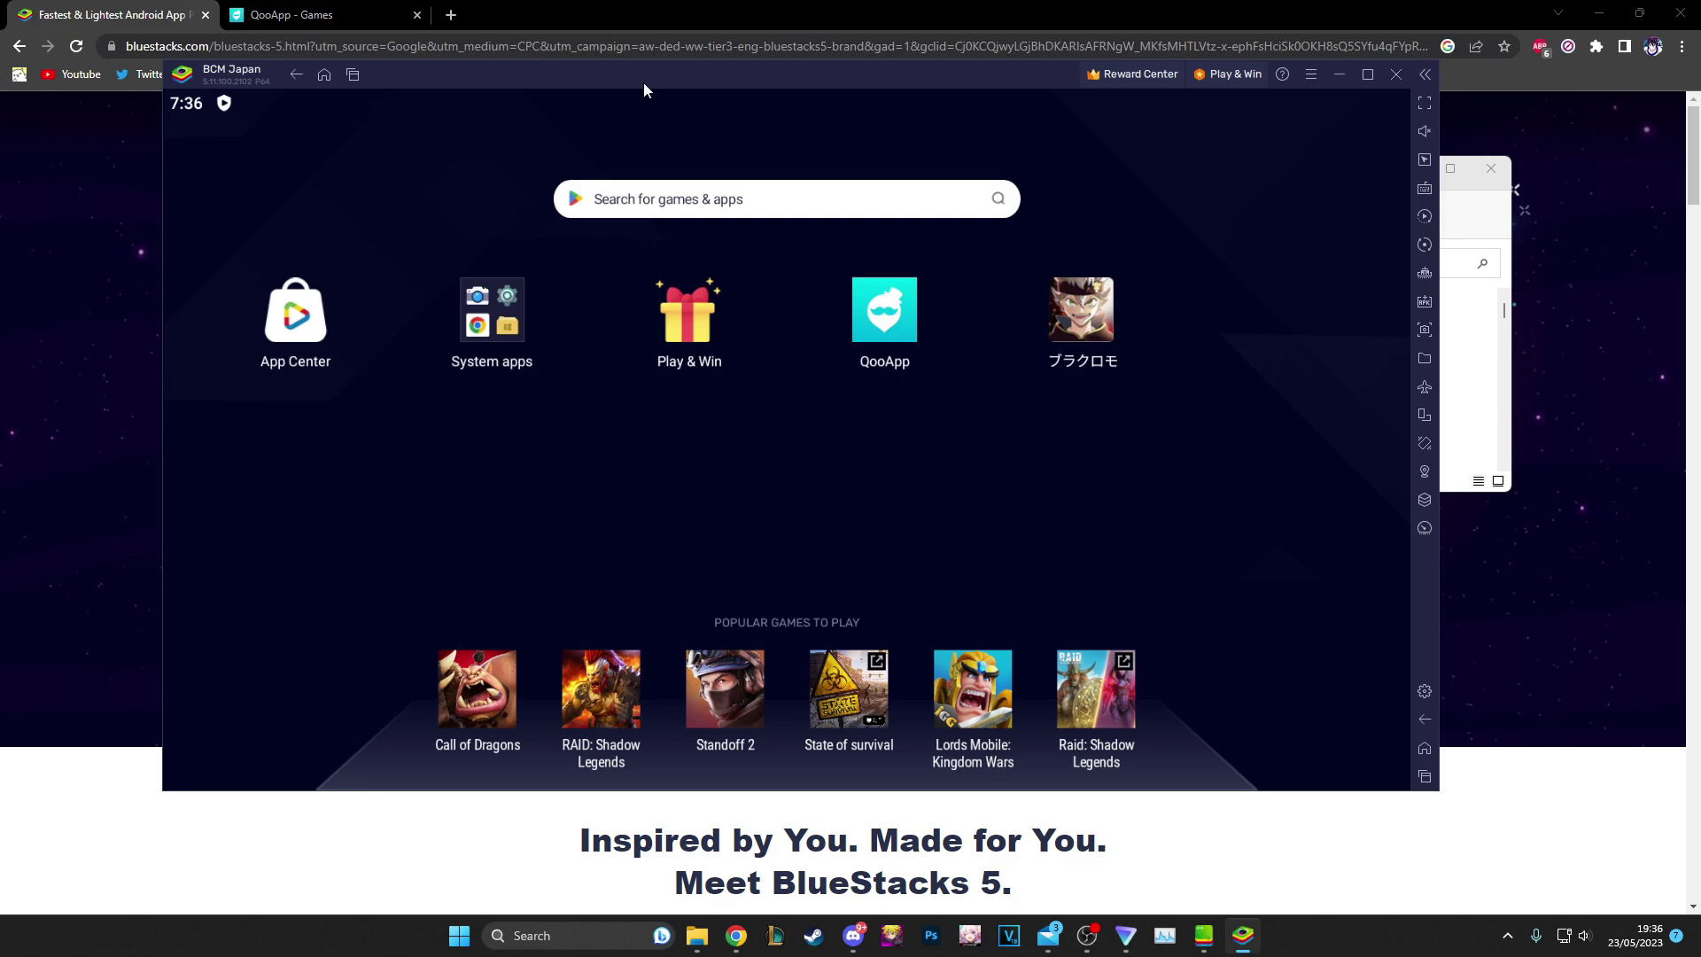
pyautogui.click(342, 5)
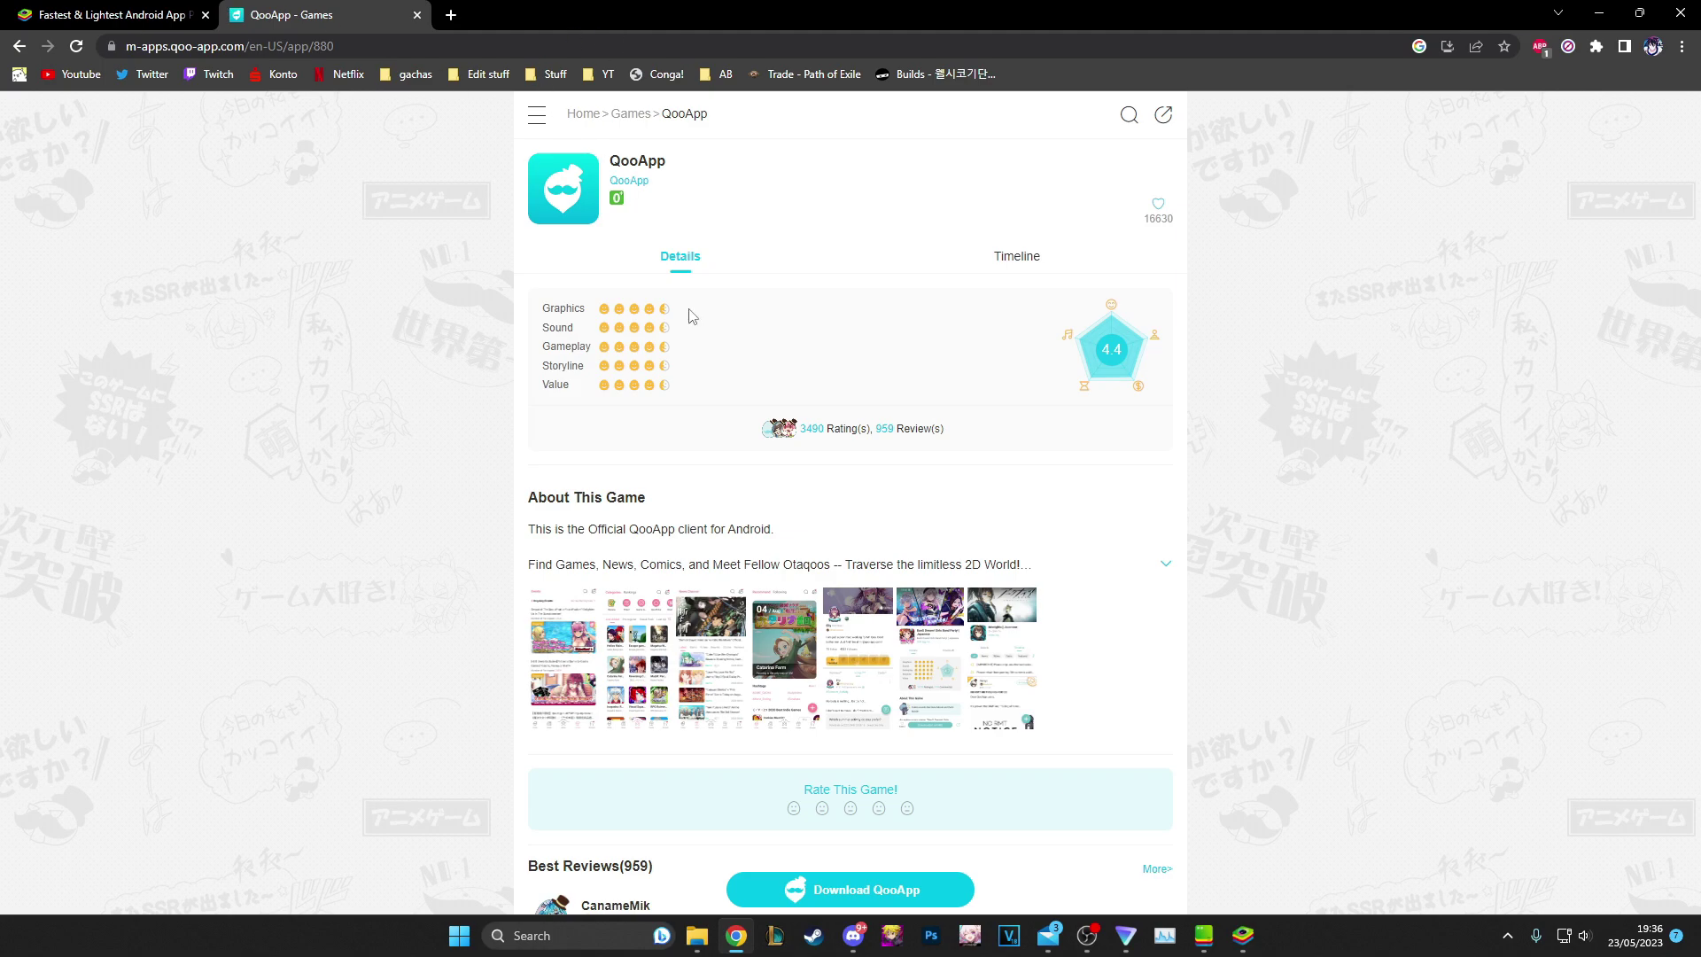
# - Drag the QooApp APK from Downloads onto the BCM Japan home screen to install it
pyautogui.click(697, 936)
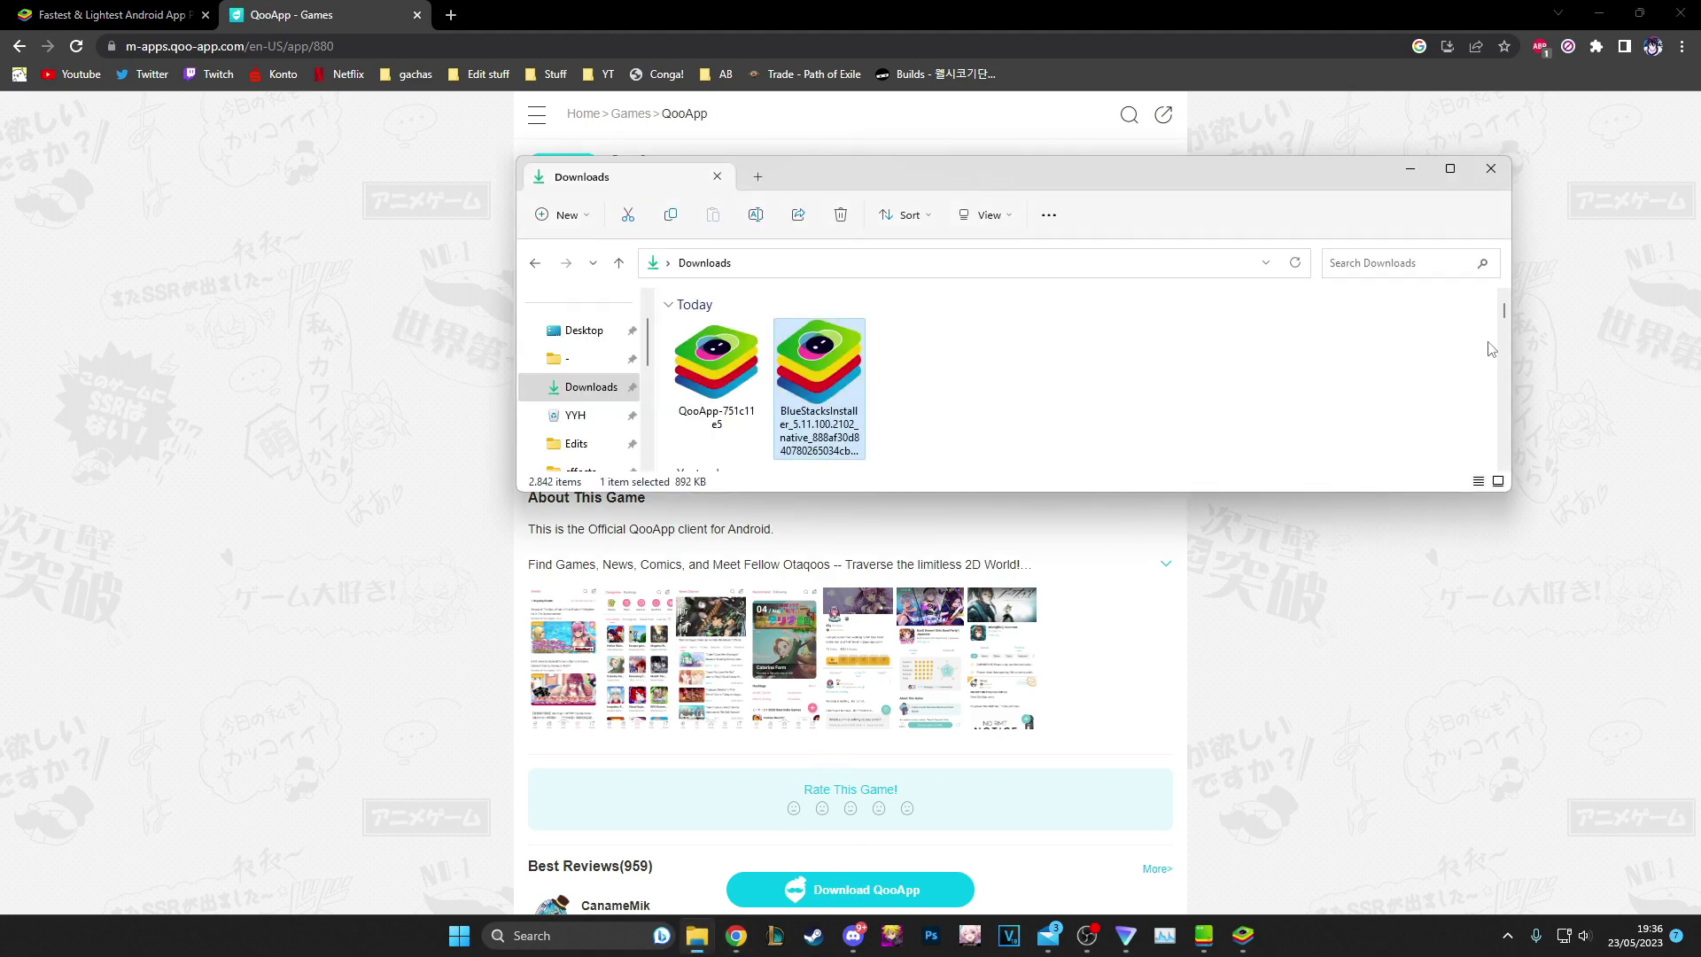
pyautogui.click(687, 365)
pyautogui.moveTo(1091, 182); pyautogui.dragTo(1700, 239)
pyautogui.click(1244, 936)
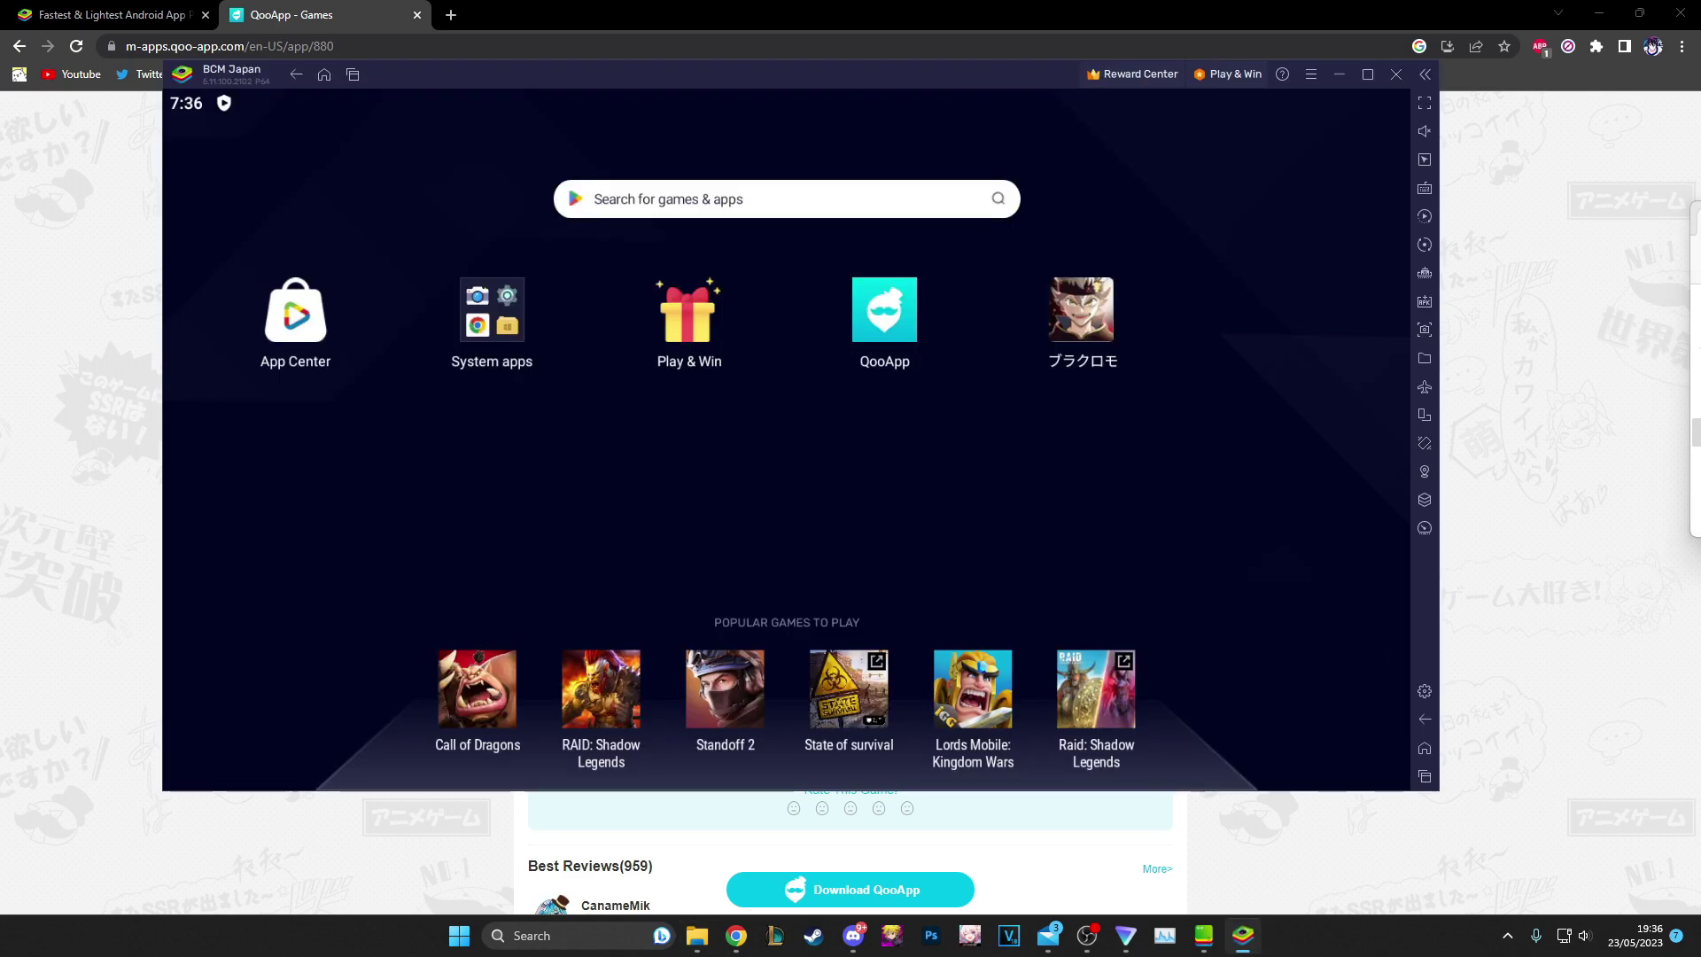
pyautogui.click(698, 936)
pyautogui.moveTo(966, 381); pyautogui.dragTo(469, 522)
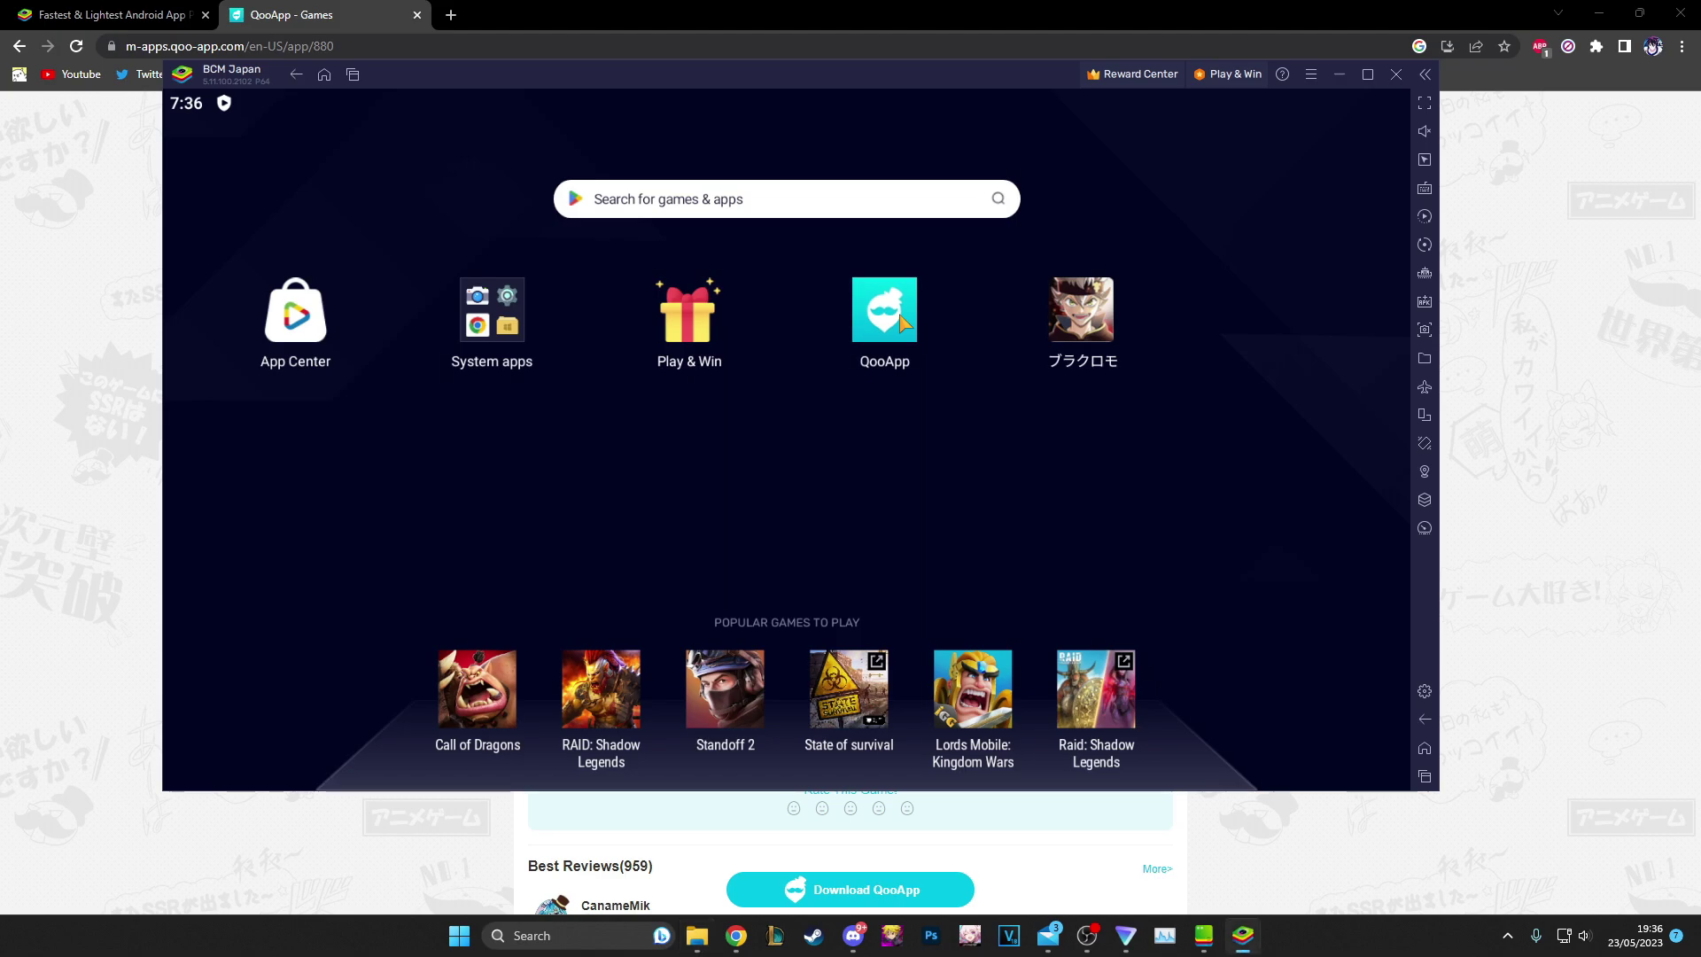
# - Launch QooApp maximised, sign in as a guest and skip the isekai pass registration
pyautogui.click(901, 319)
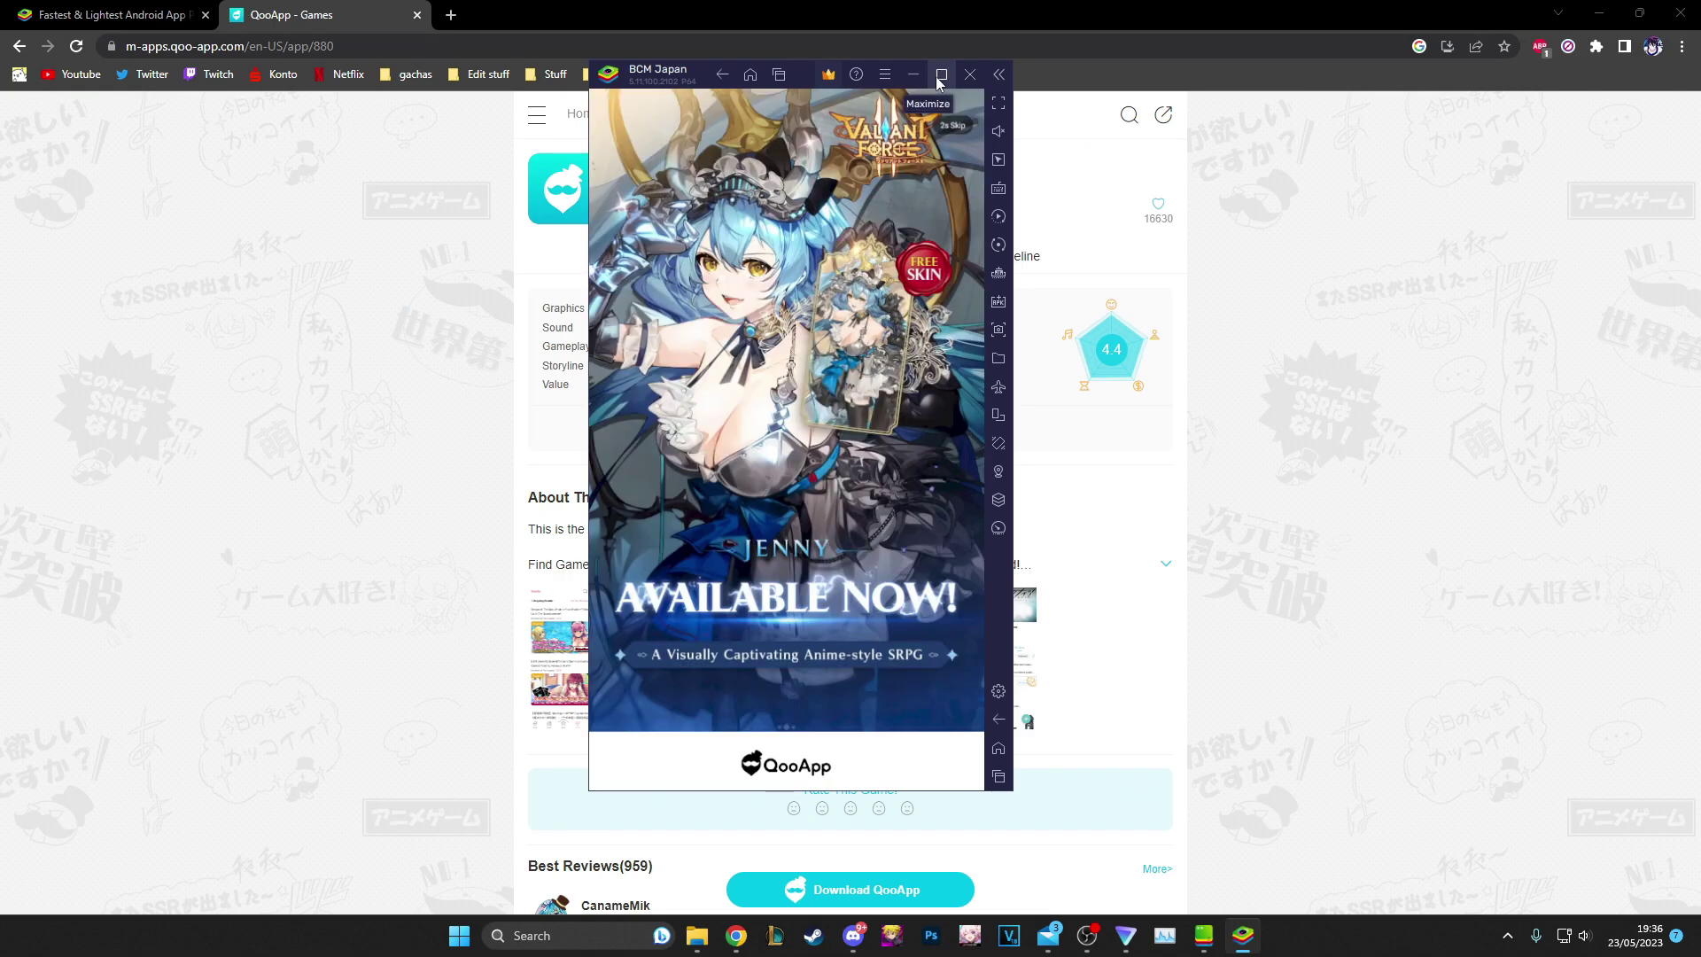
pyautogui.click(940, 80)
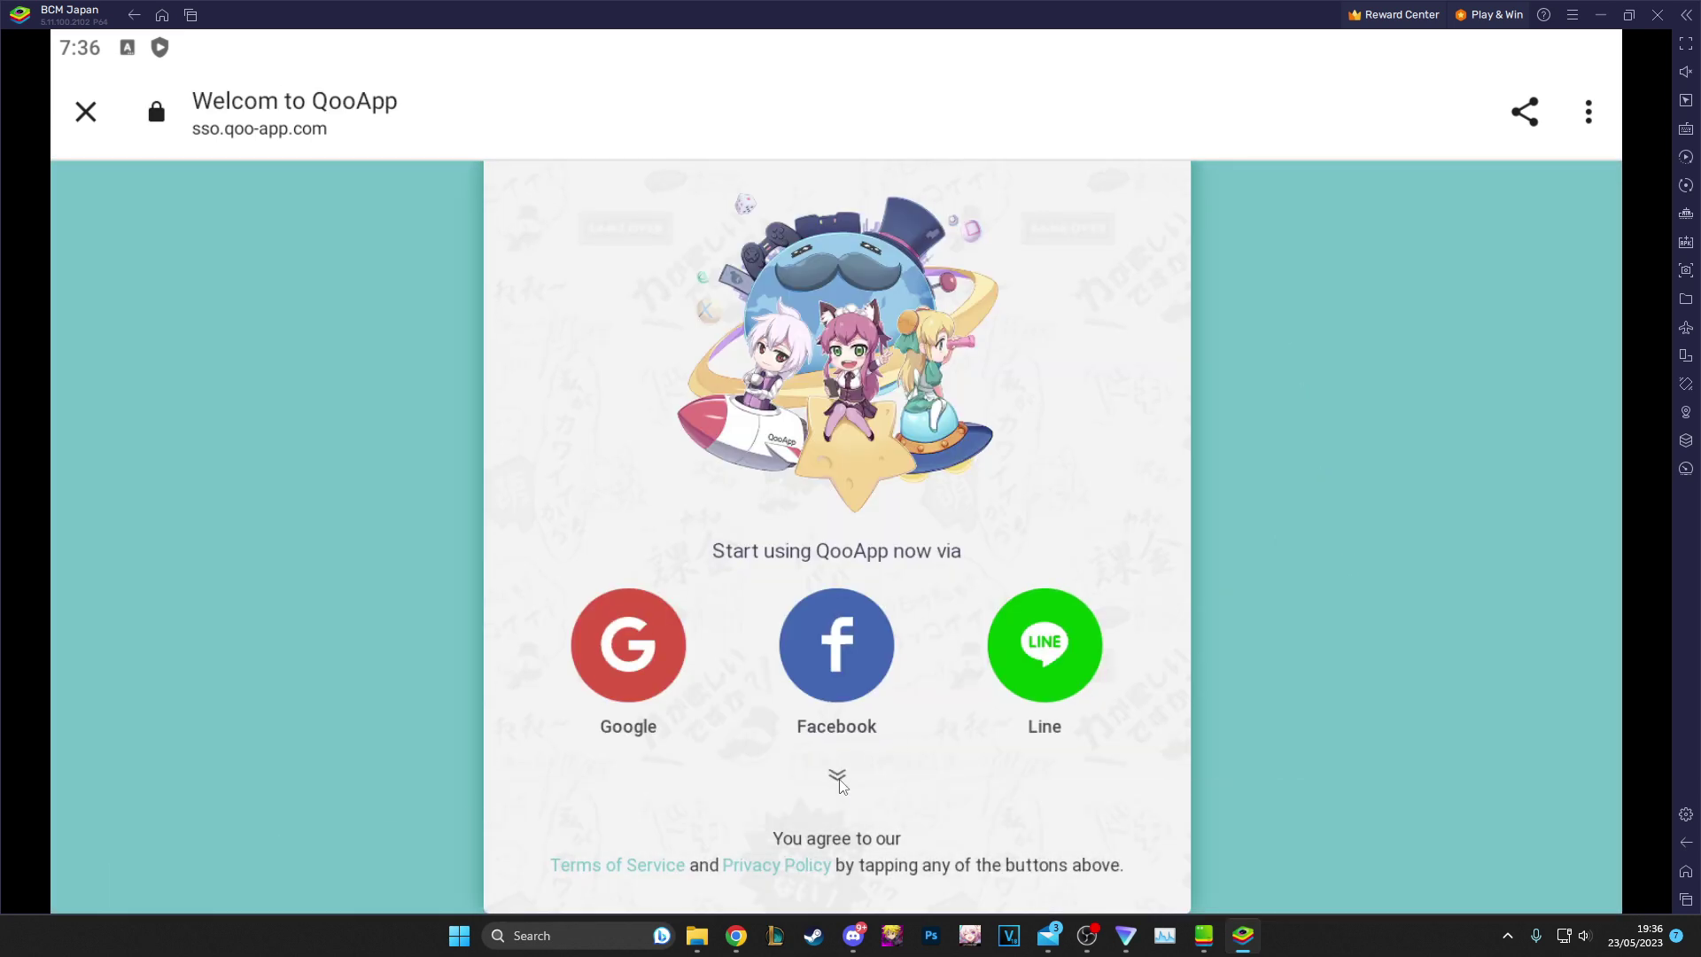
pyautogui.click(838, 775)
pyautogui.click(820, 814)
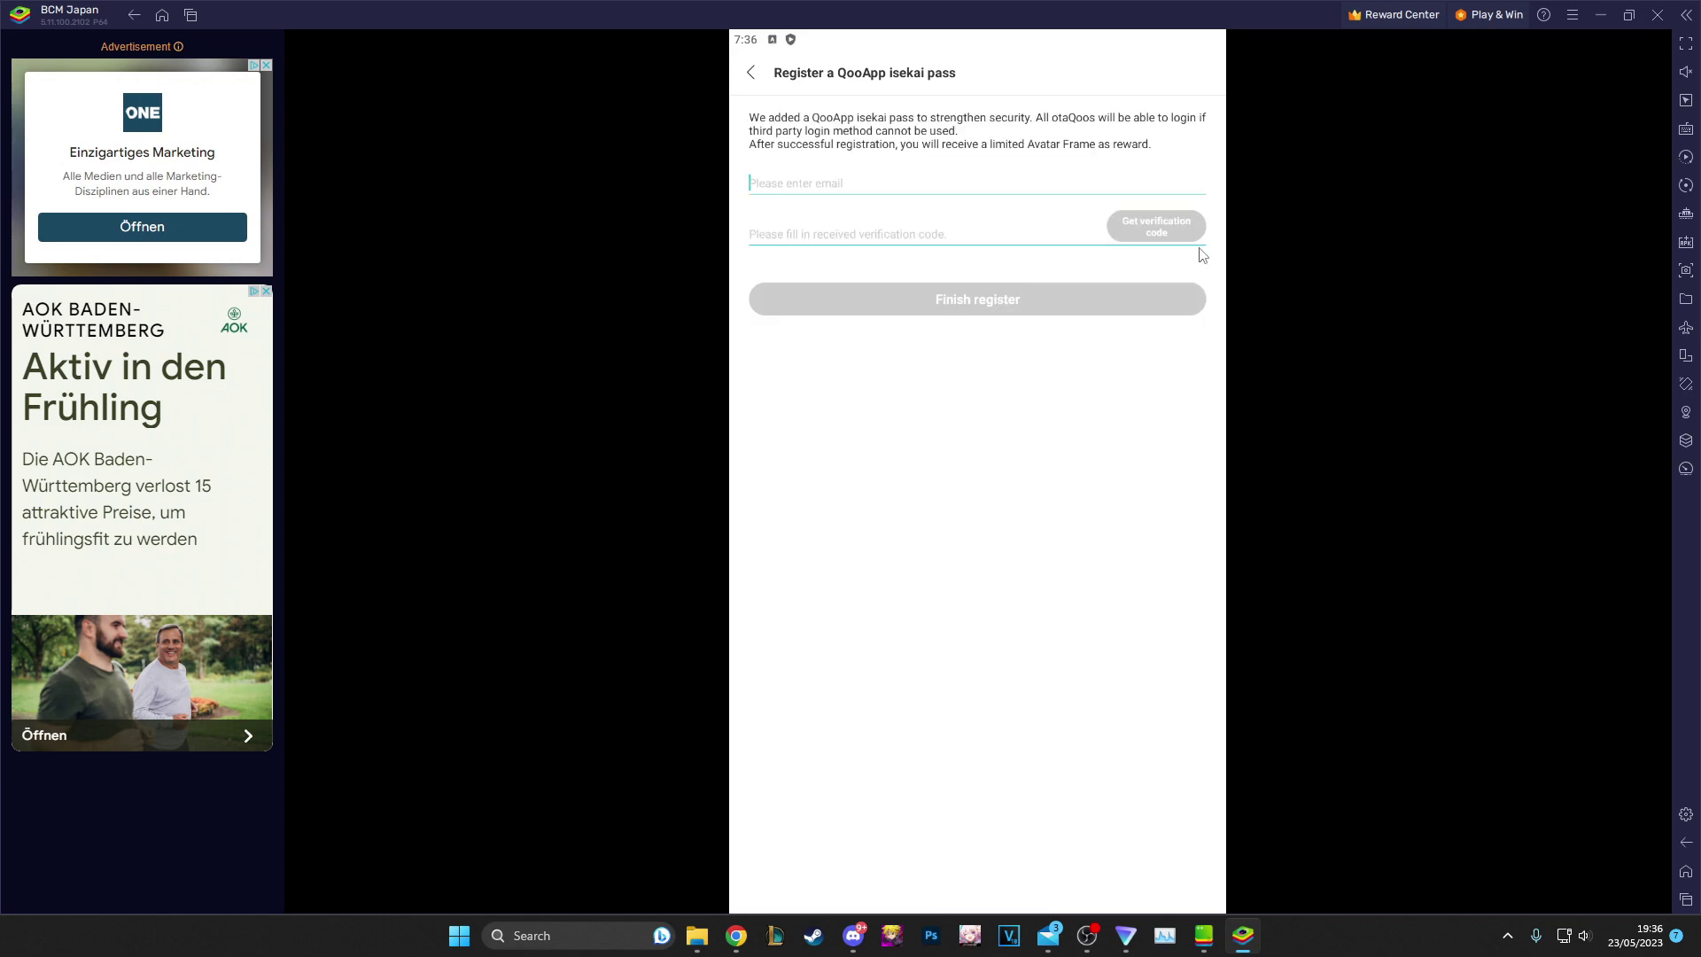
pyautogui.click(752, 73)
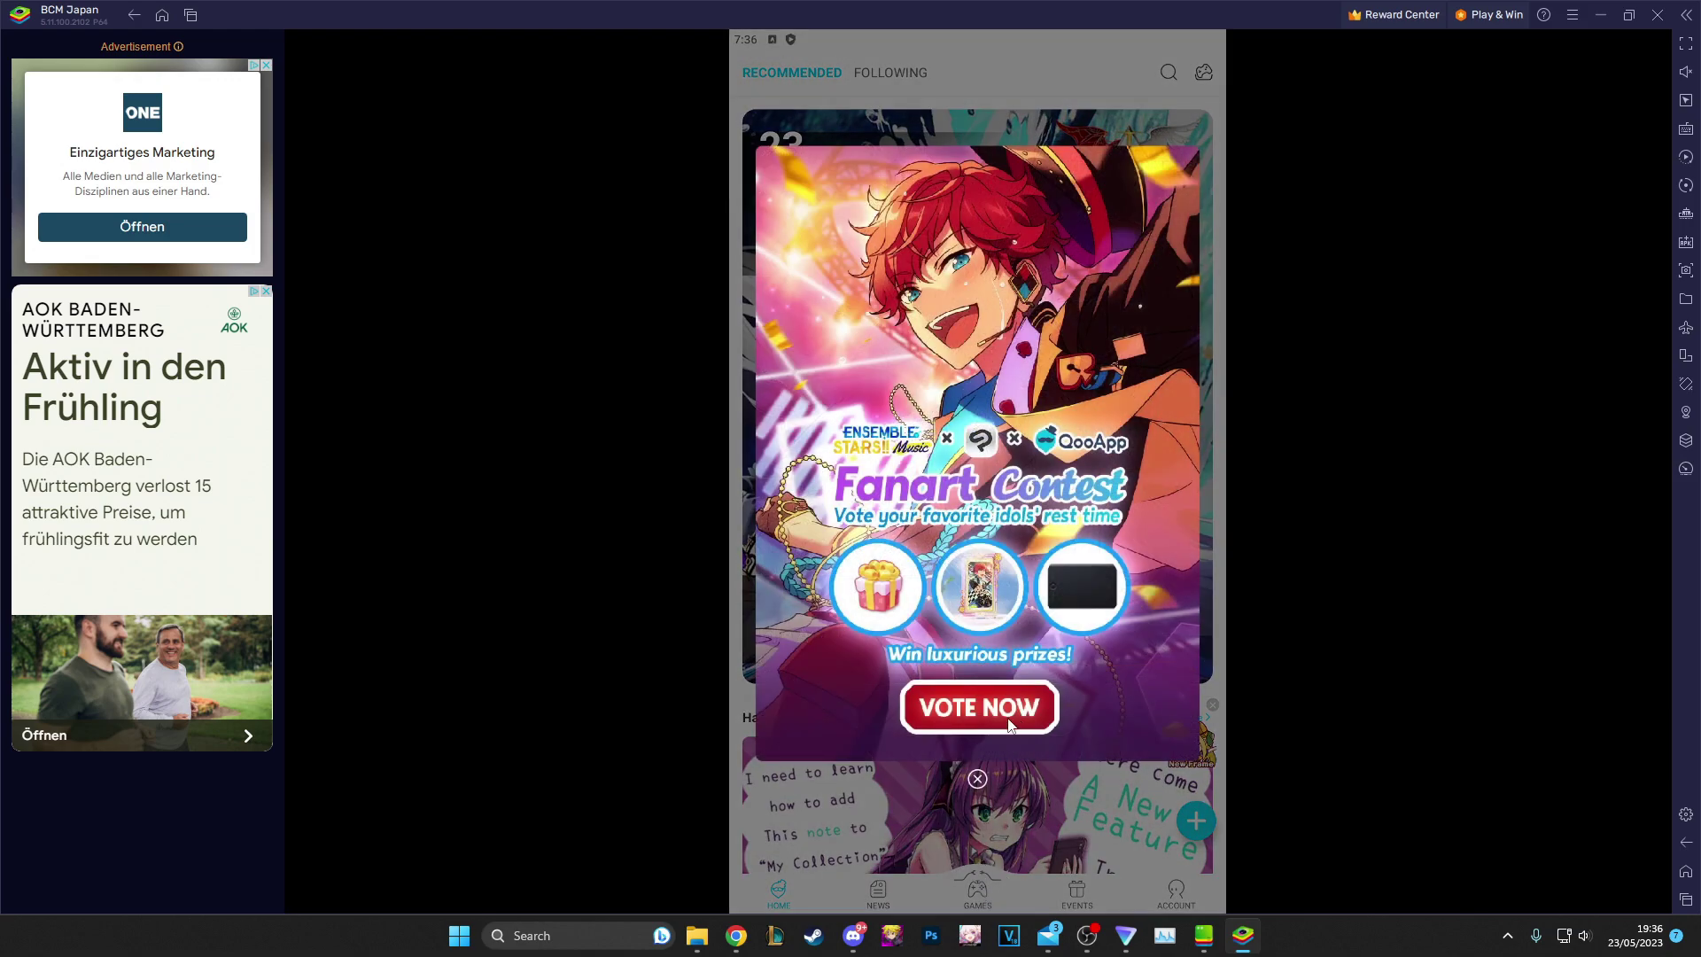
# - Close the Fanart Contest popup, search QooApp games for 'black clover', then open the multi-instance manager
pyautogui.click(978, 779)
pyautogui.click(978, 890)
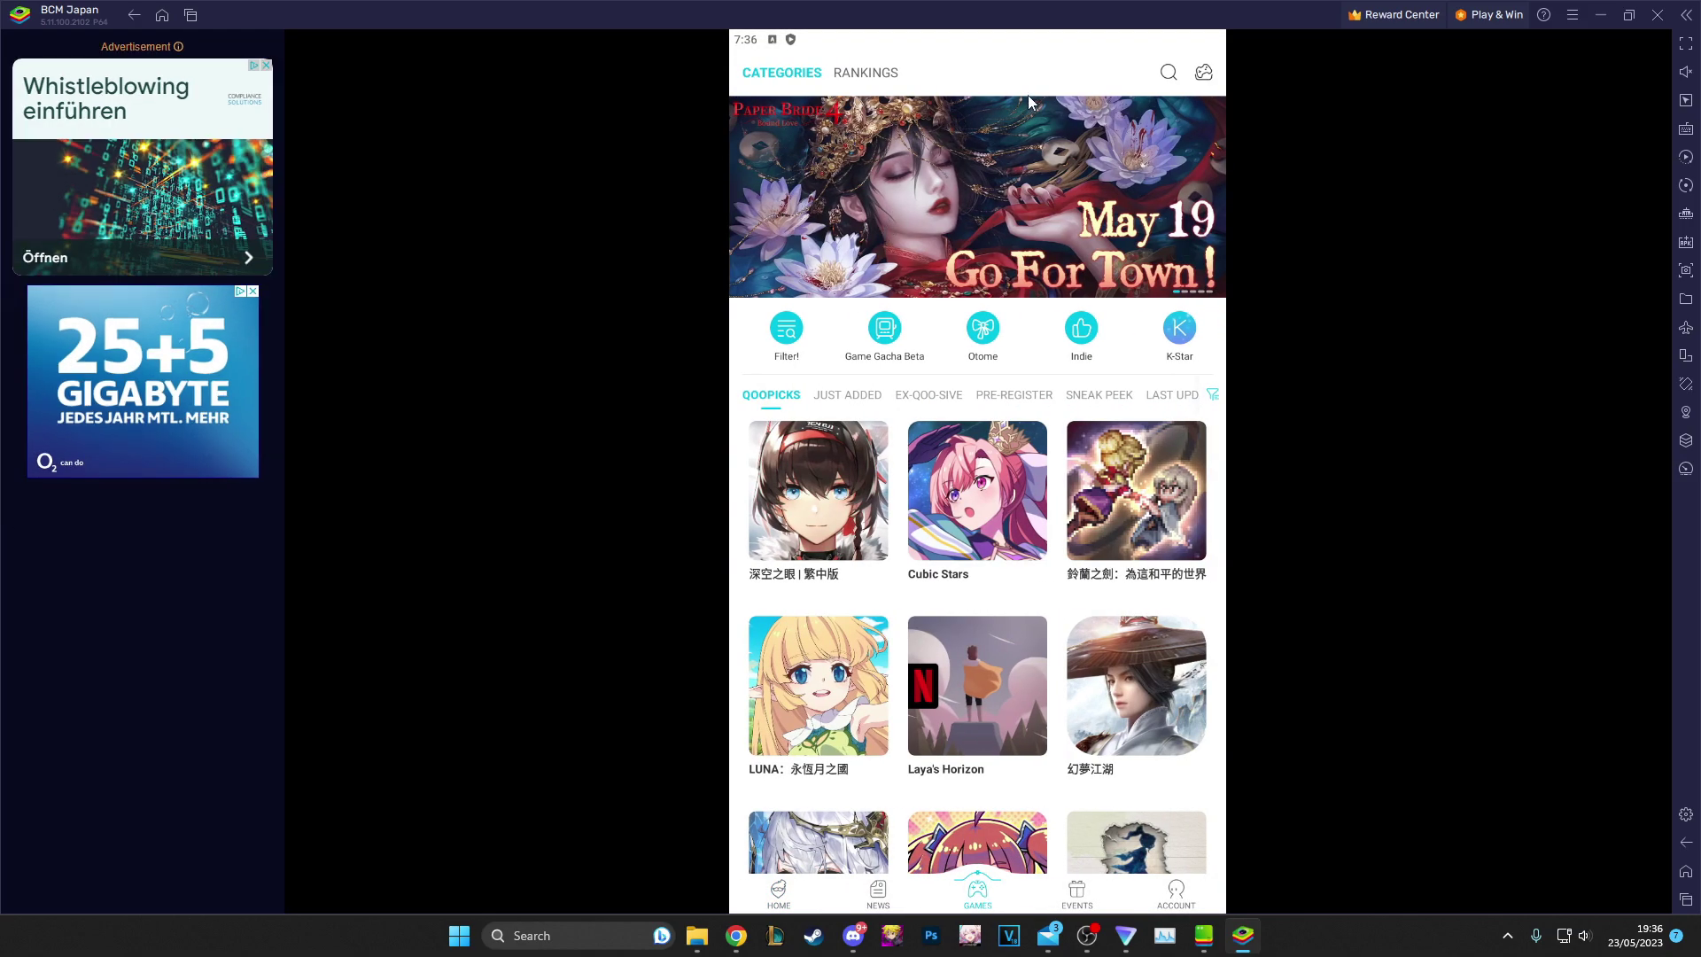
pyautogui.click(1162, 74)
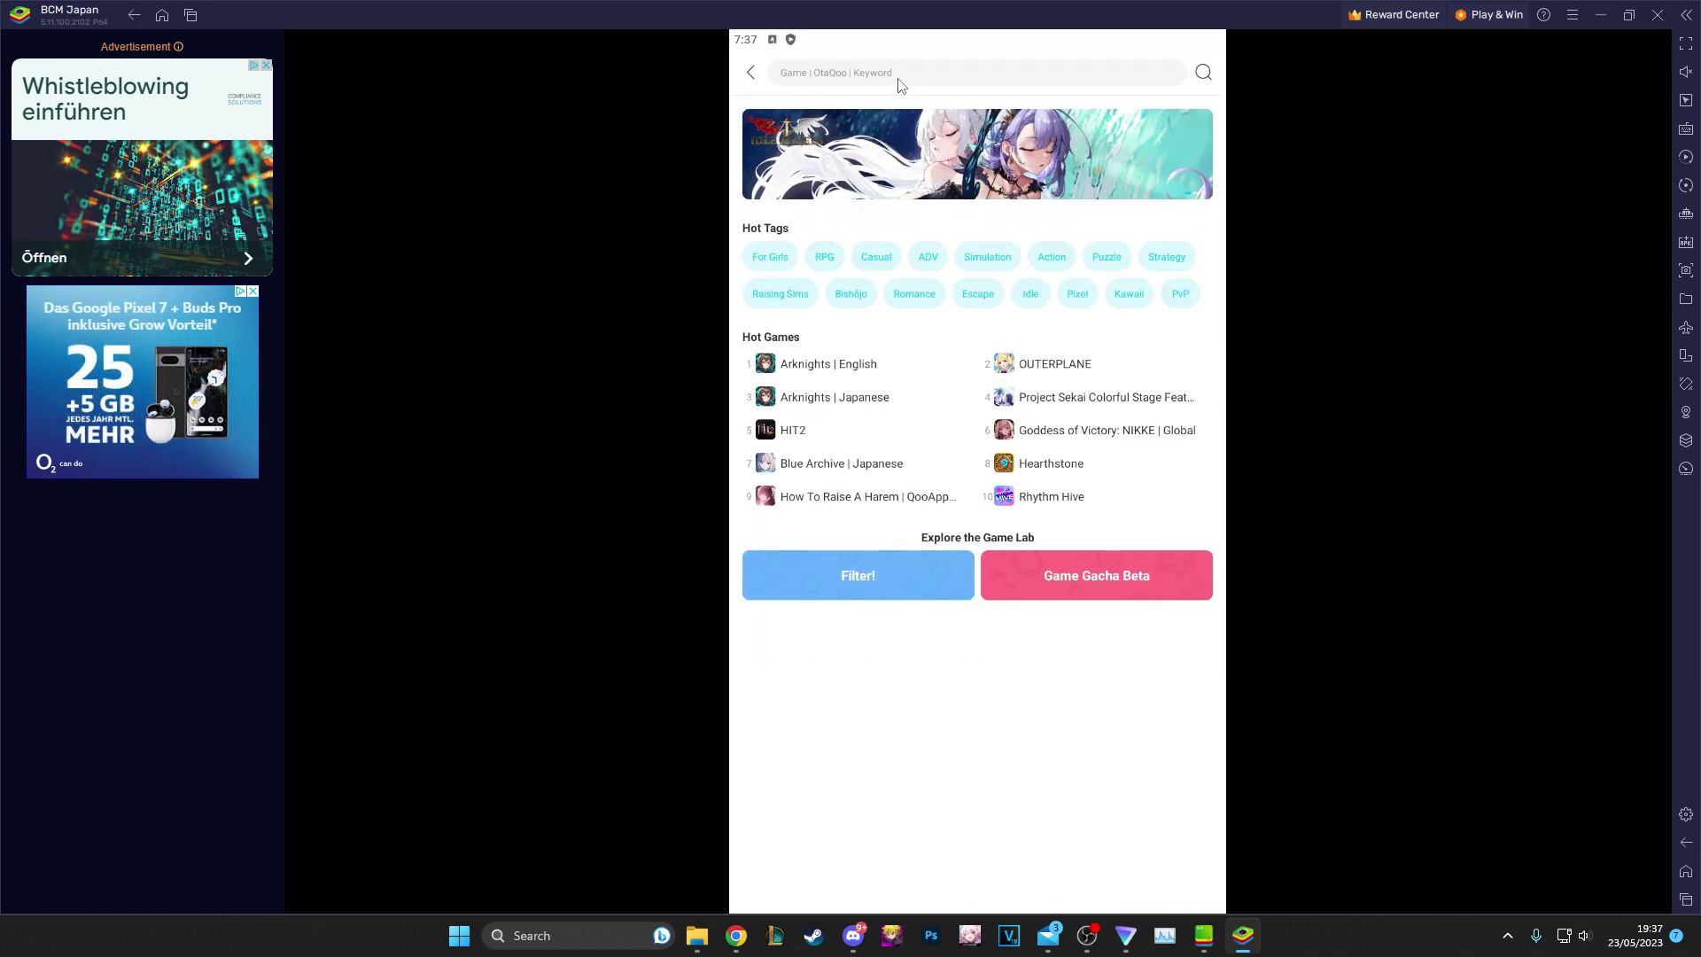
pyautogui.write('black')
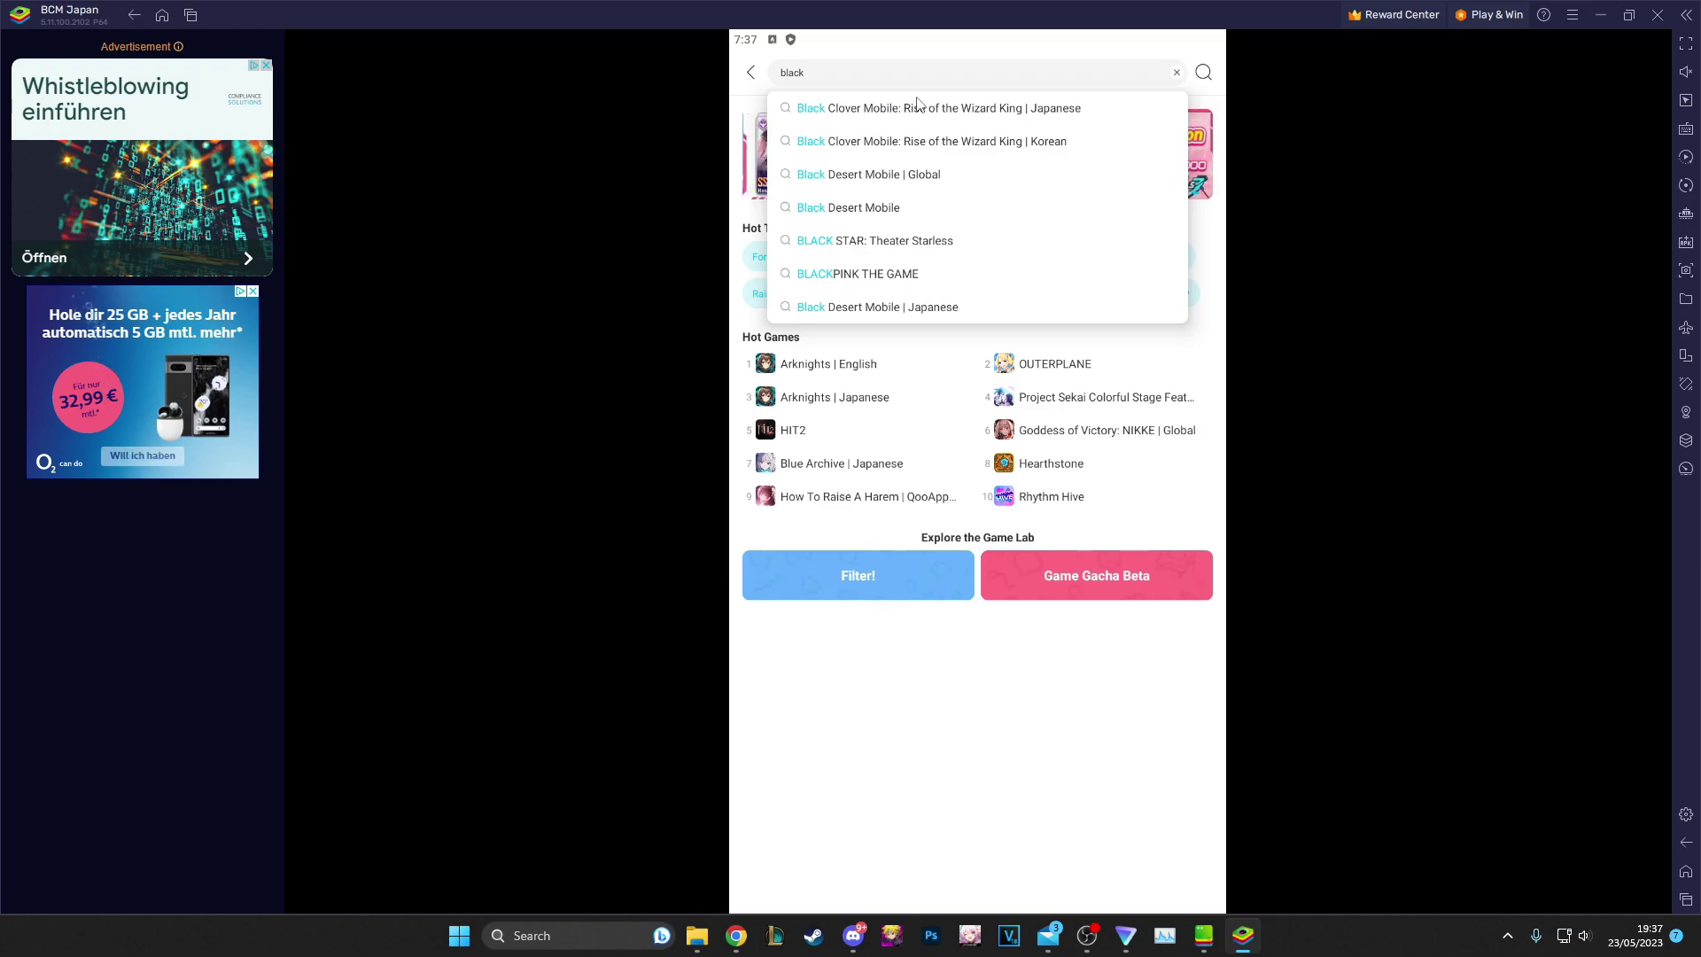
pyautogui.write(' clover')
pyautogui.press('Return')
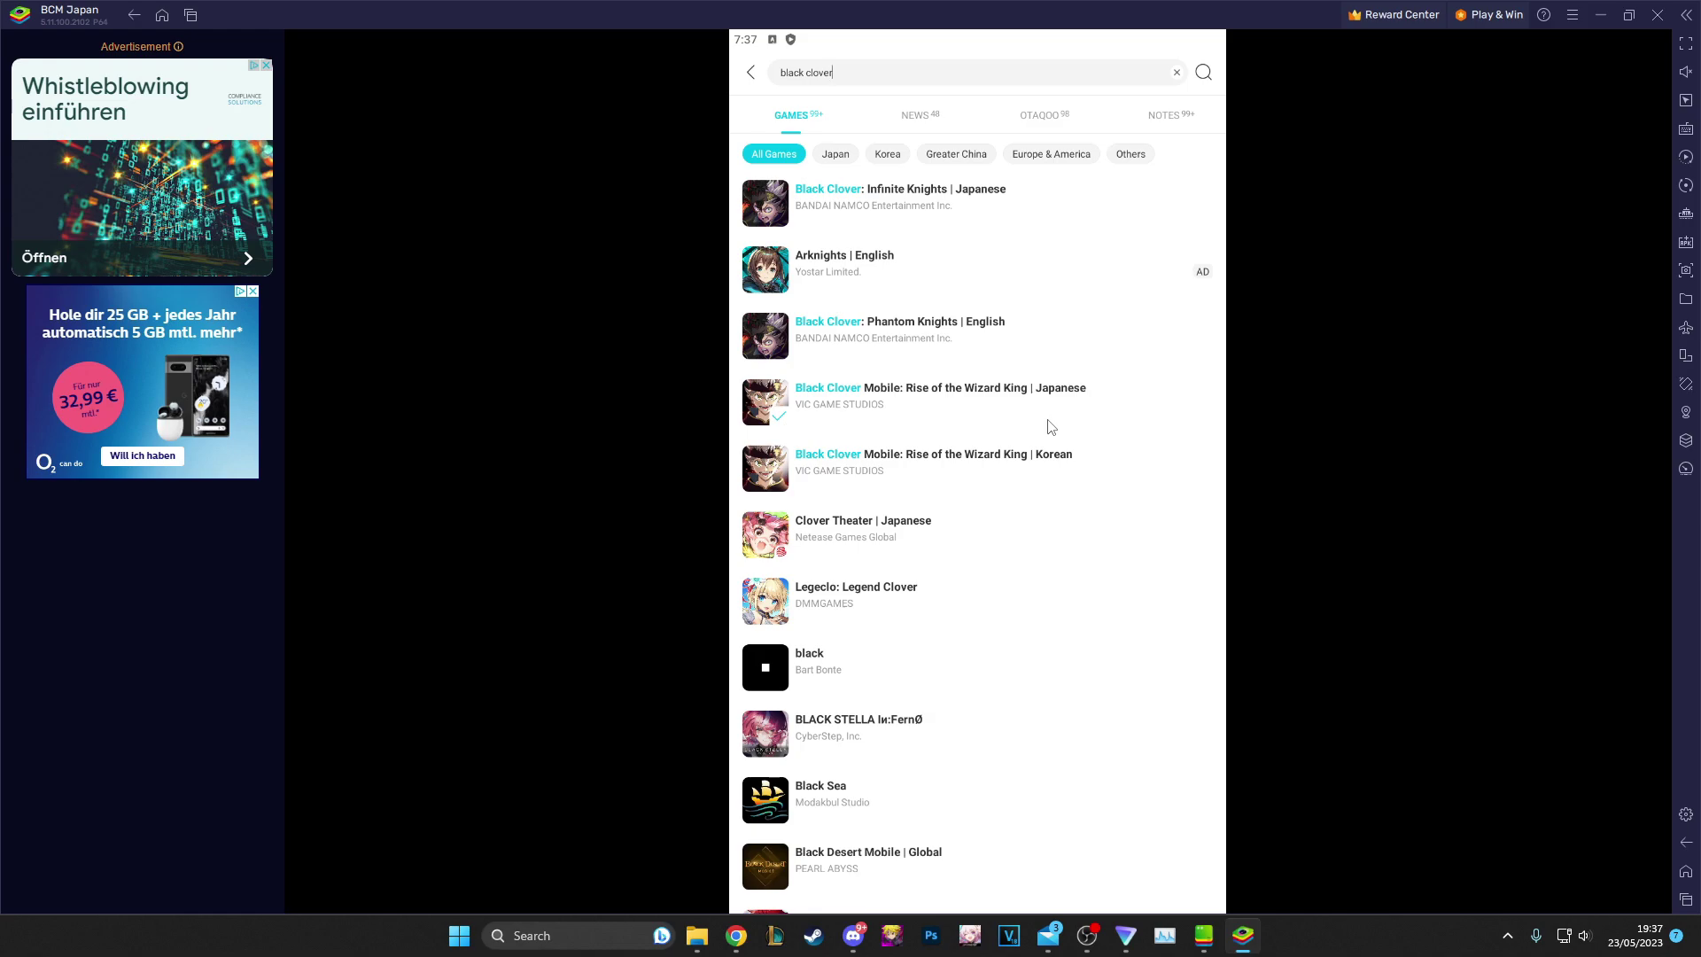
pyautogui.click(1204, 934)
# - Reposition the Multi-Instance Manager and try cloning BCM Japan, then cancel the clone
pyautogui.moveTo(857, 276); pyautogui.dragTo(730, 184)
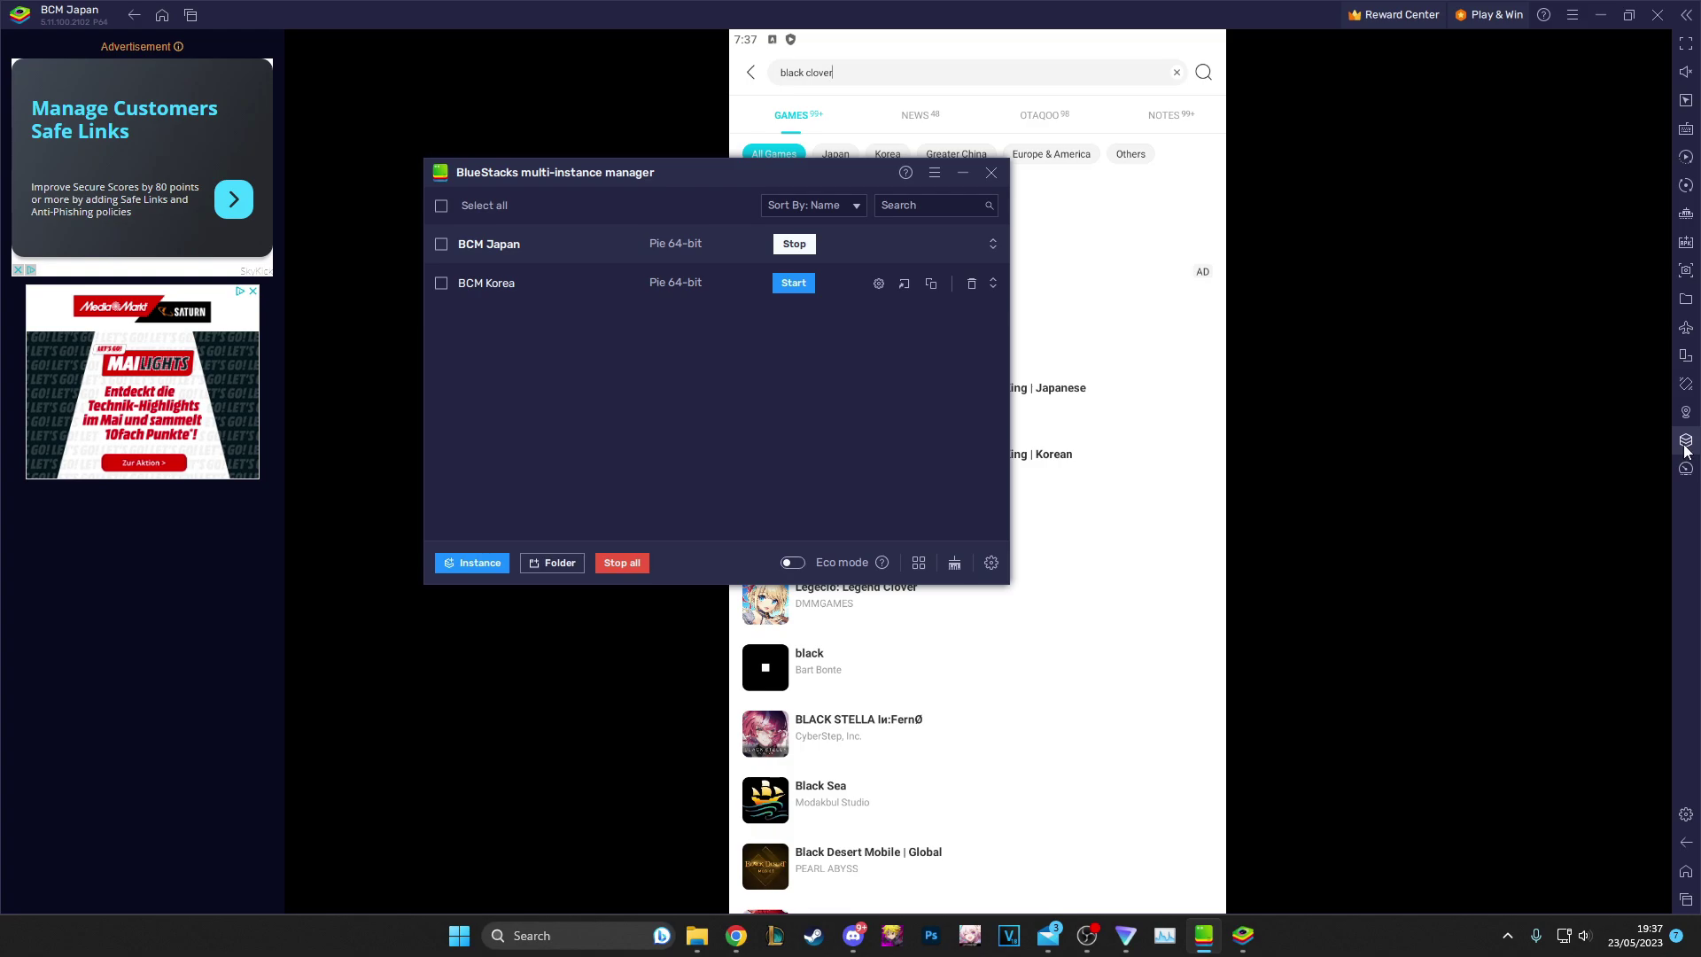
pyautogui.moveTo(701, 160); pyautogui.dragTo(708, 157)
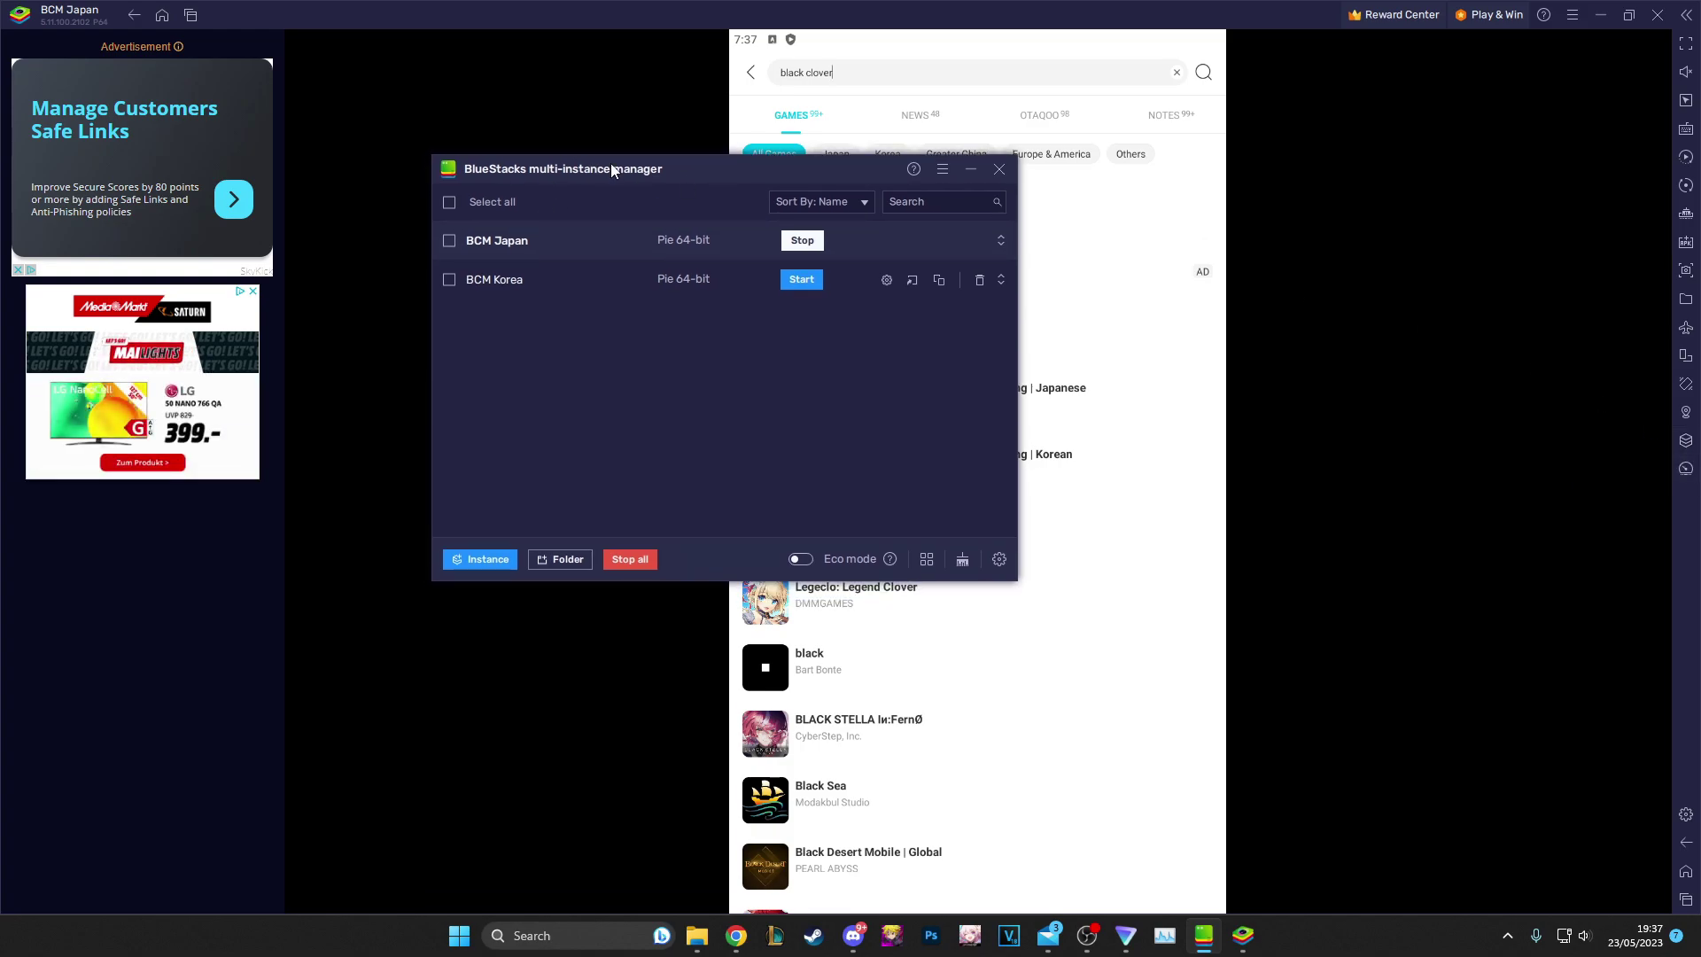
pyautogui.click(494, 561)
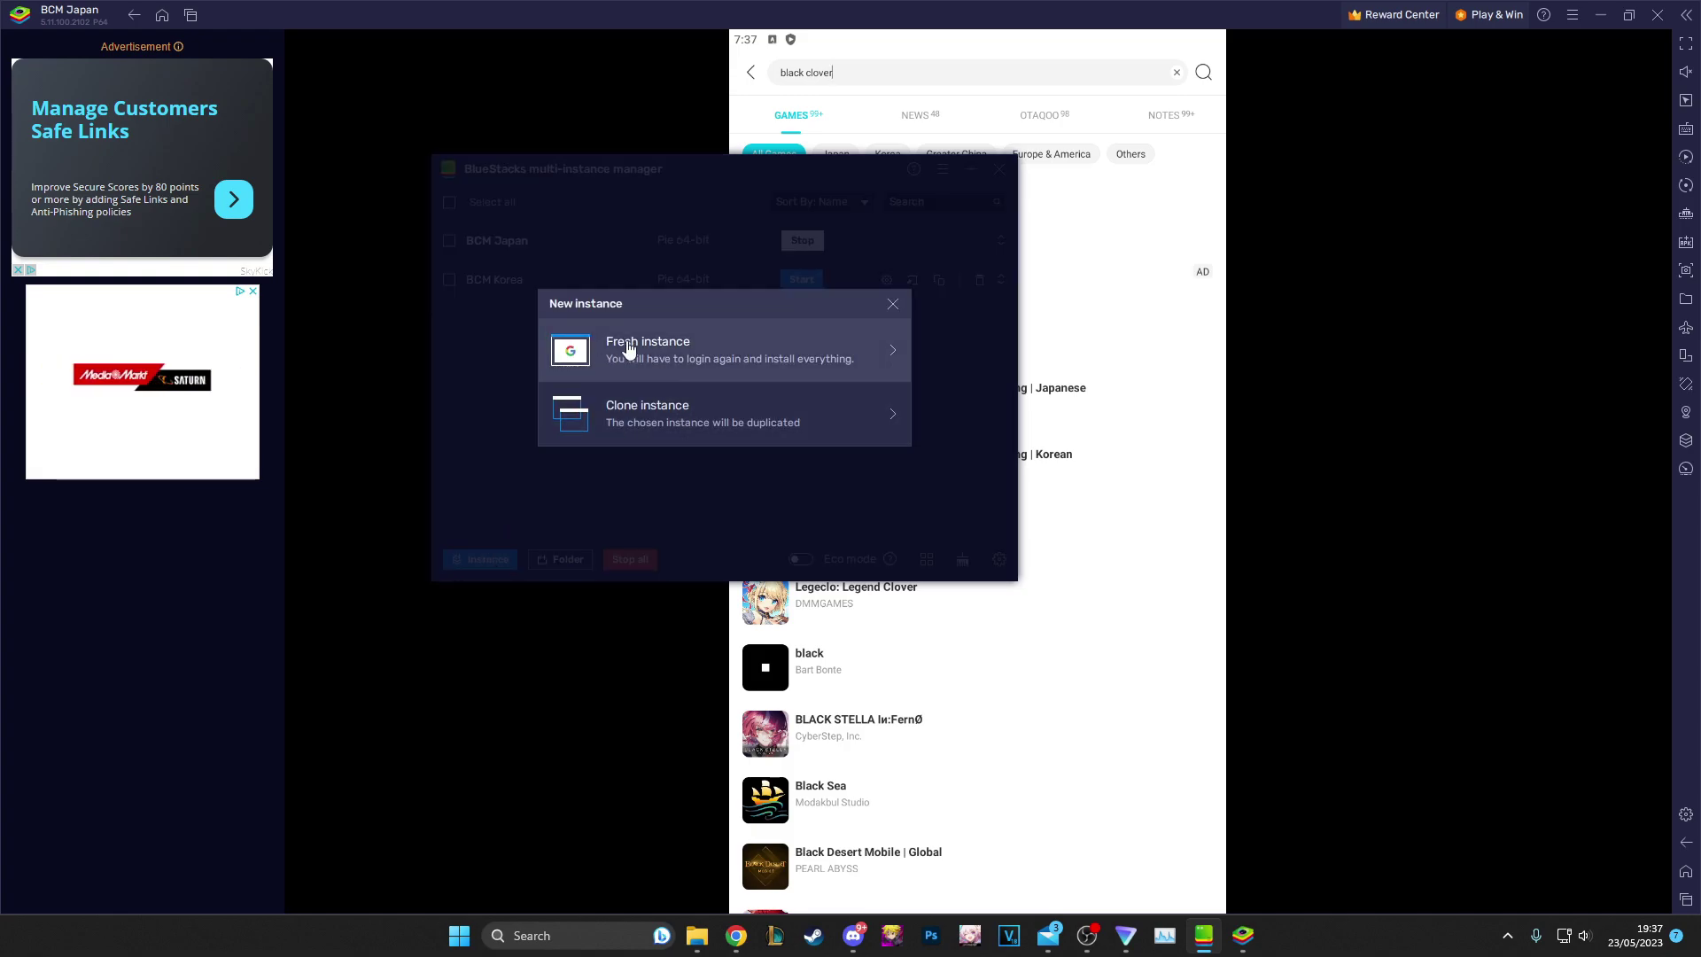
pyautogui.click(893, 305)
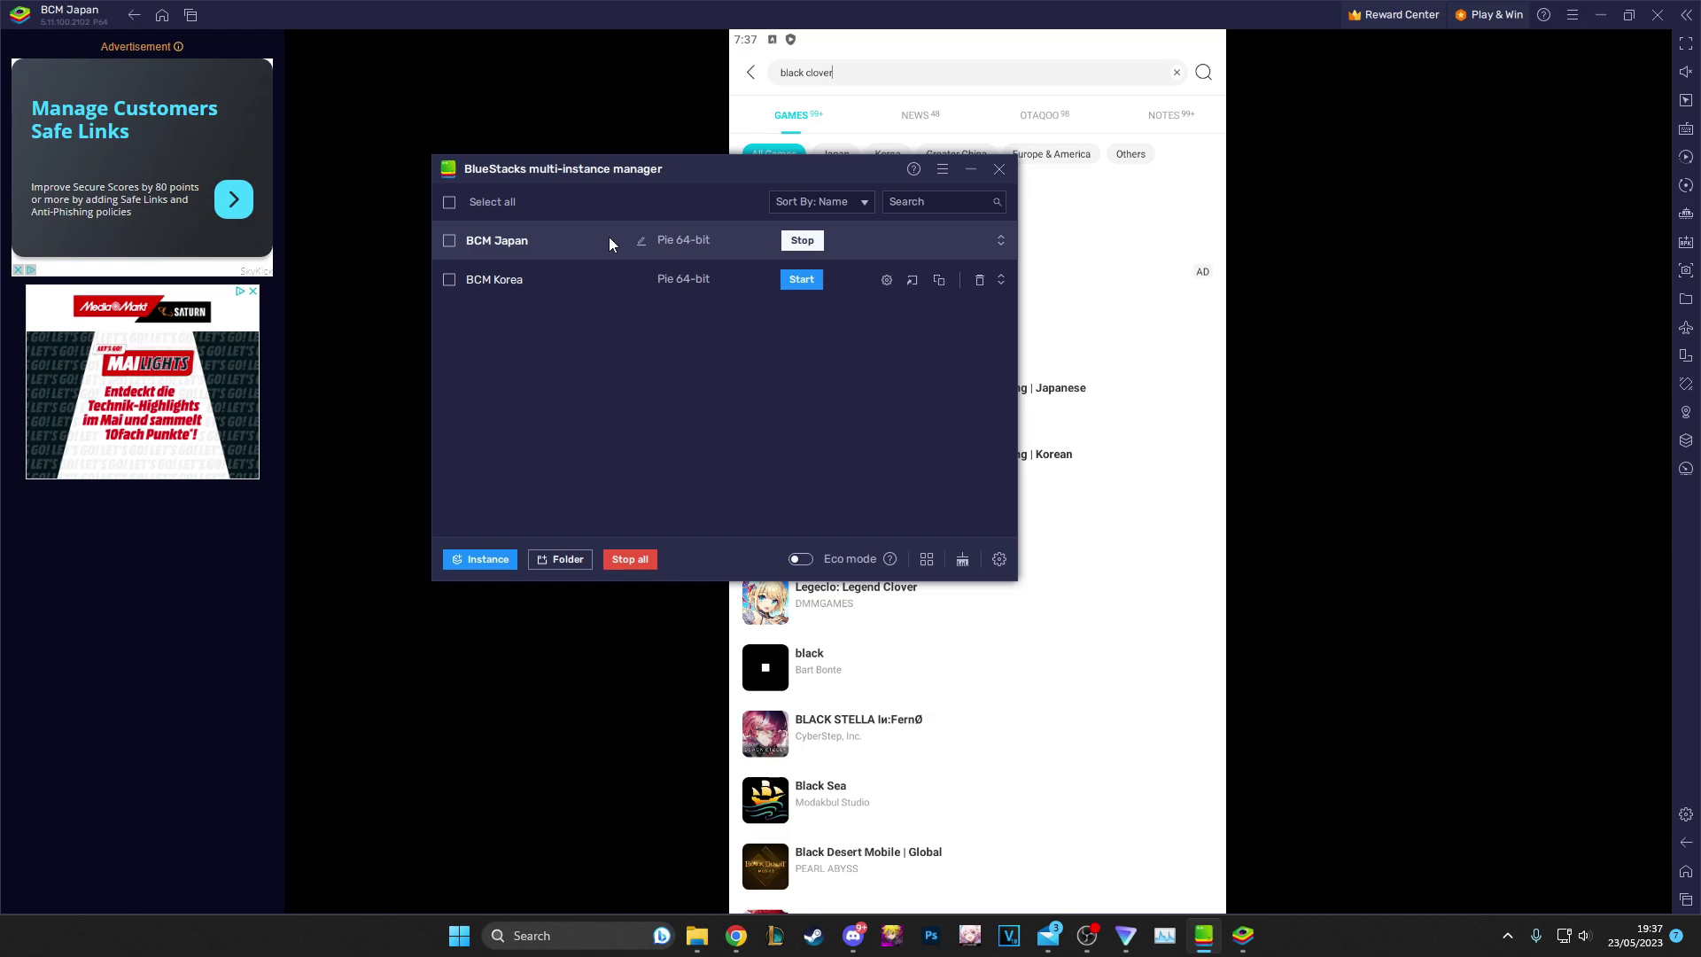
pyautogui.click(480, 560)
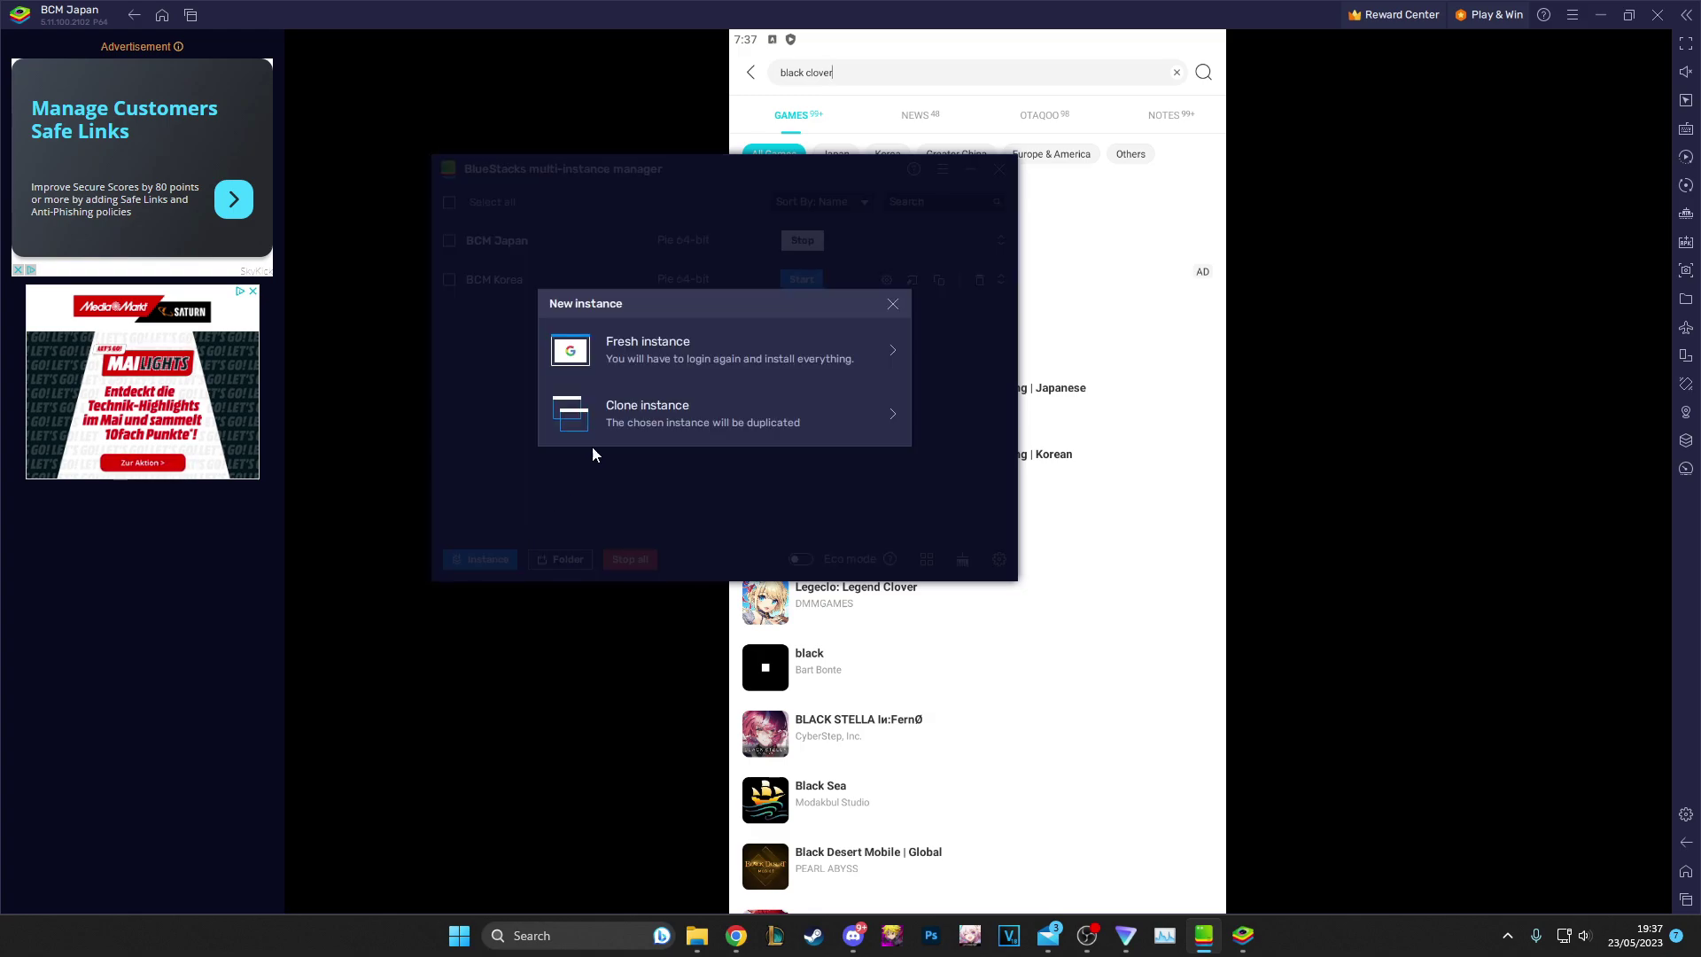
pyautogui.click(638, 410)
pyautogui.click(718, 274)
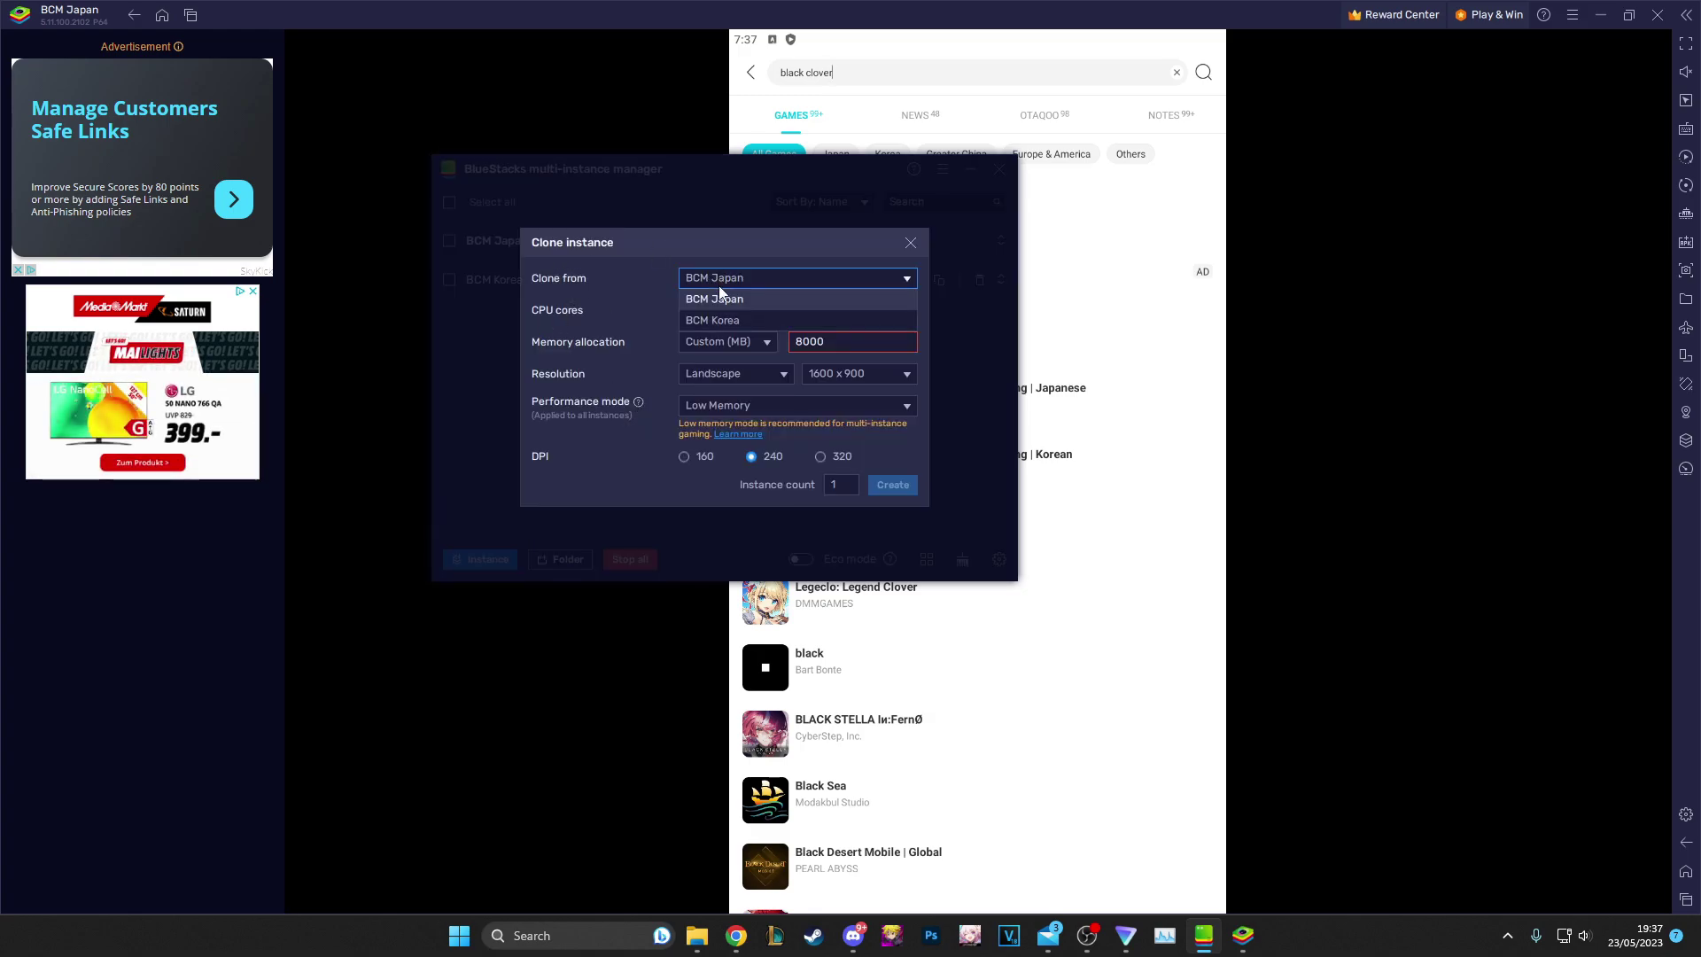
pyautogui.click(716, 298)
pyautogui.click(731, 282)
pyautogui.click(748, 280)
pyautogui.click(910, 242)
# - Pick Pie 64-bit for a fresh instance, dismiss the setup and close the manager
pyautogui.click(480, 559)
pyautogui.click(677, 340)
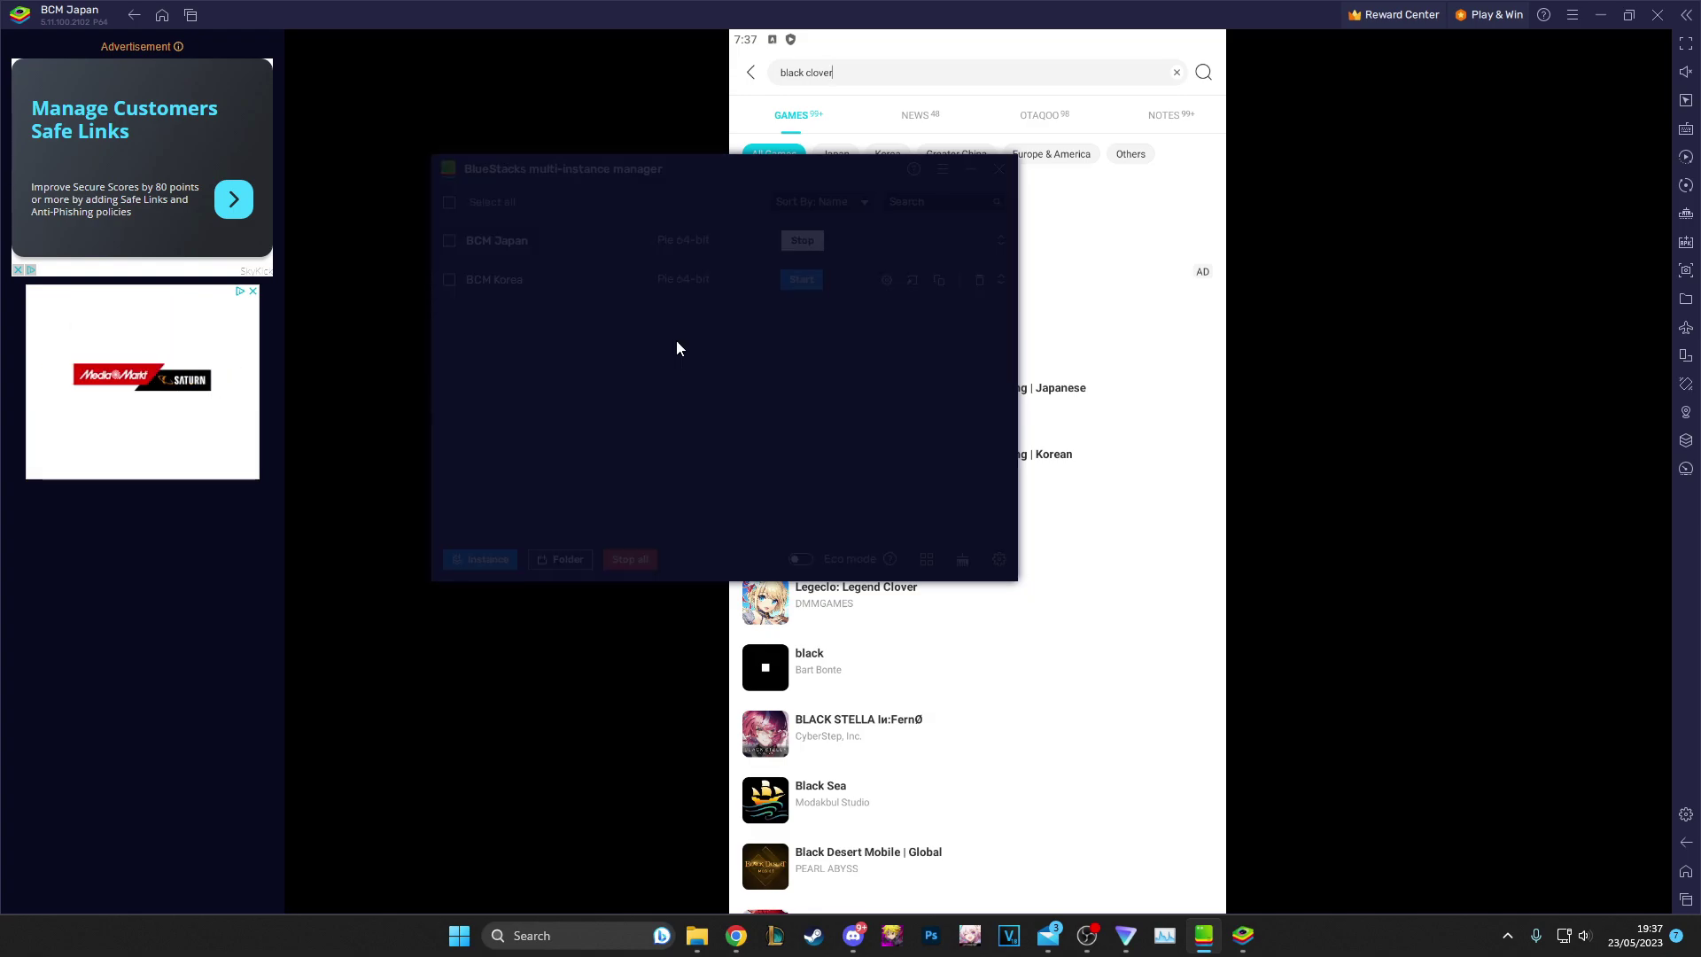
pyautogui.click(770, 349)
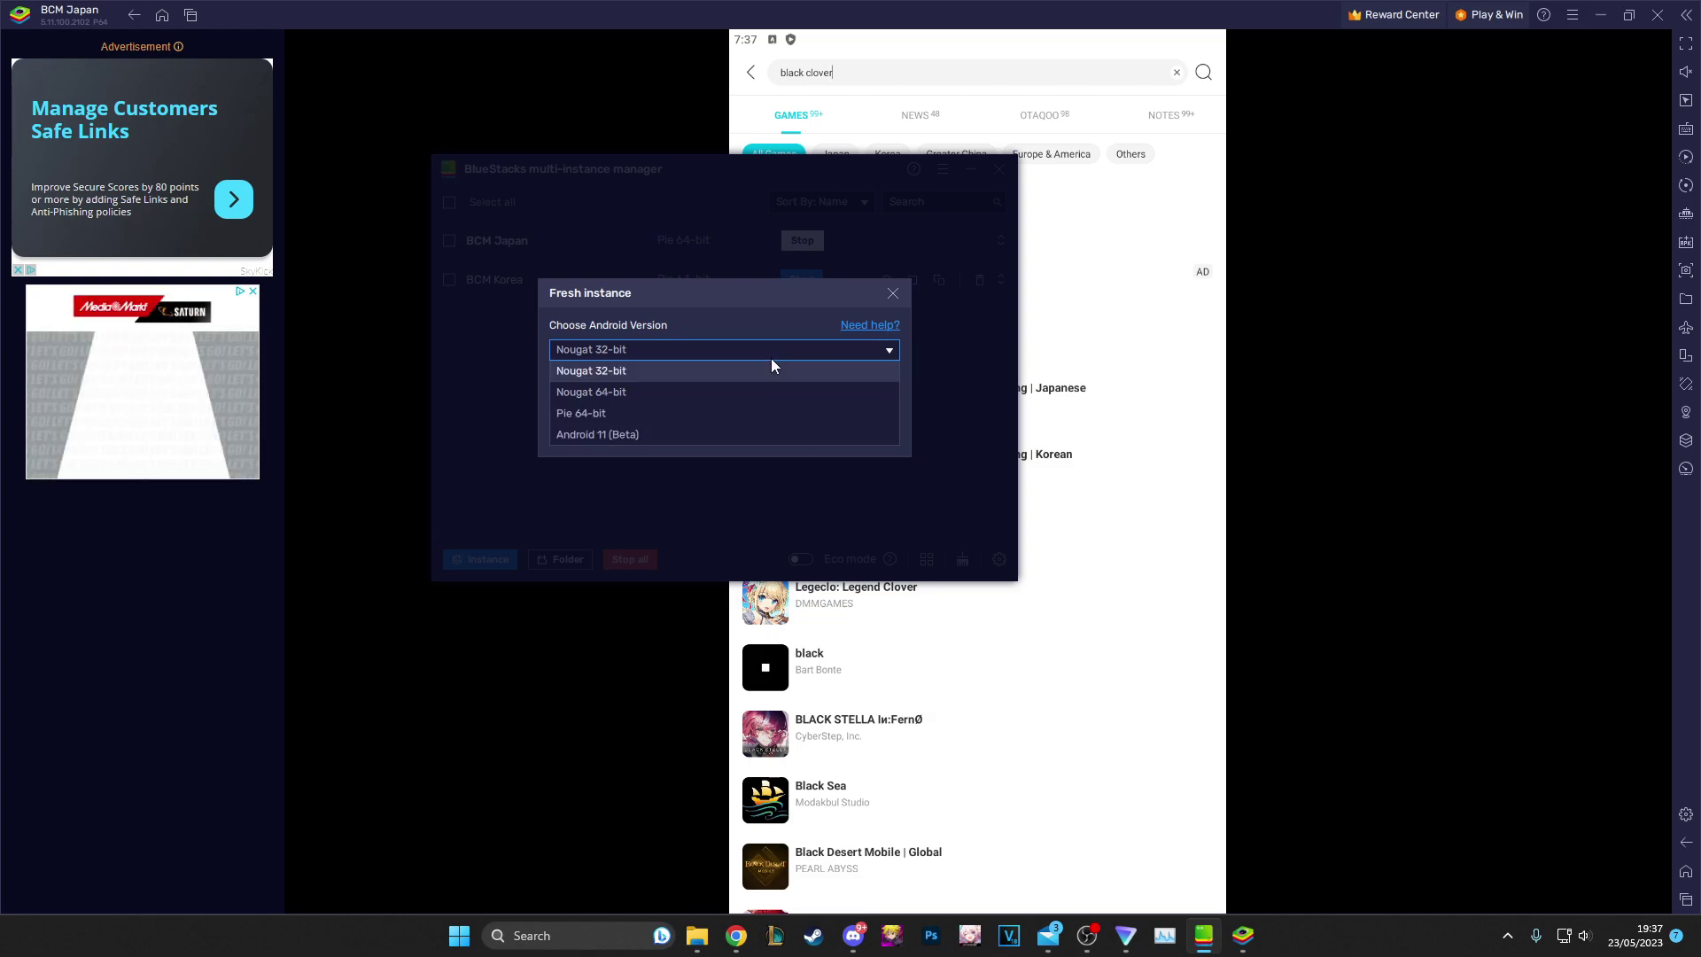
pyautogui.click(600, 416)
pyautogui.click(633, 356)
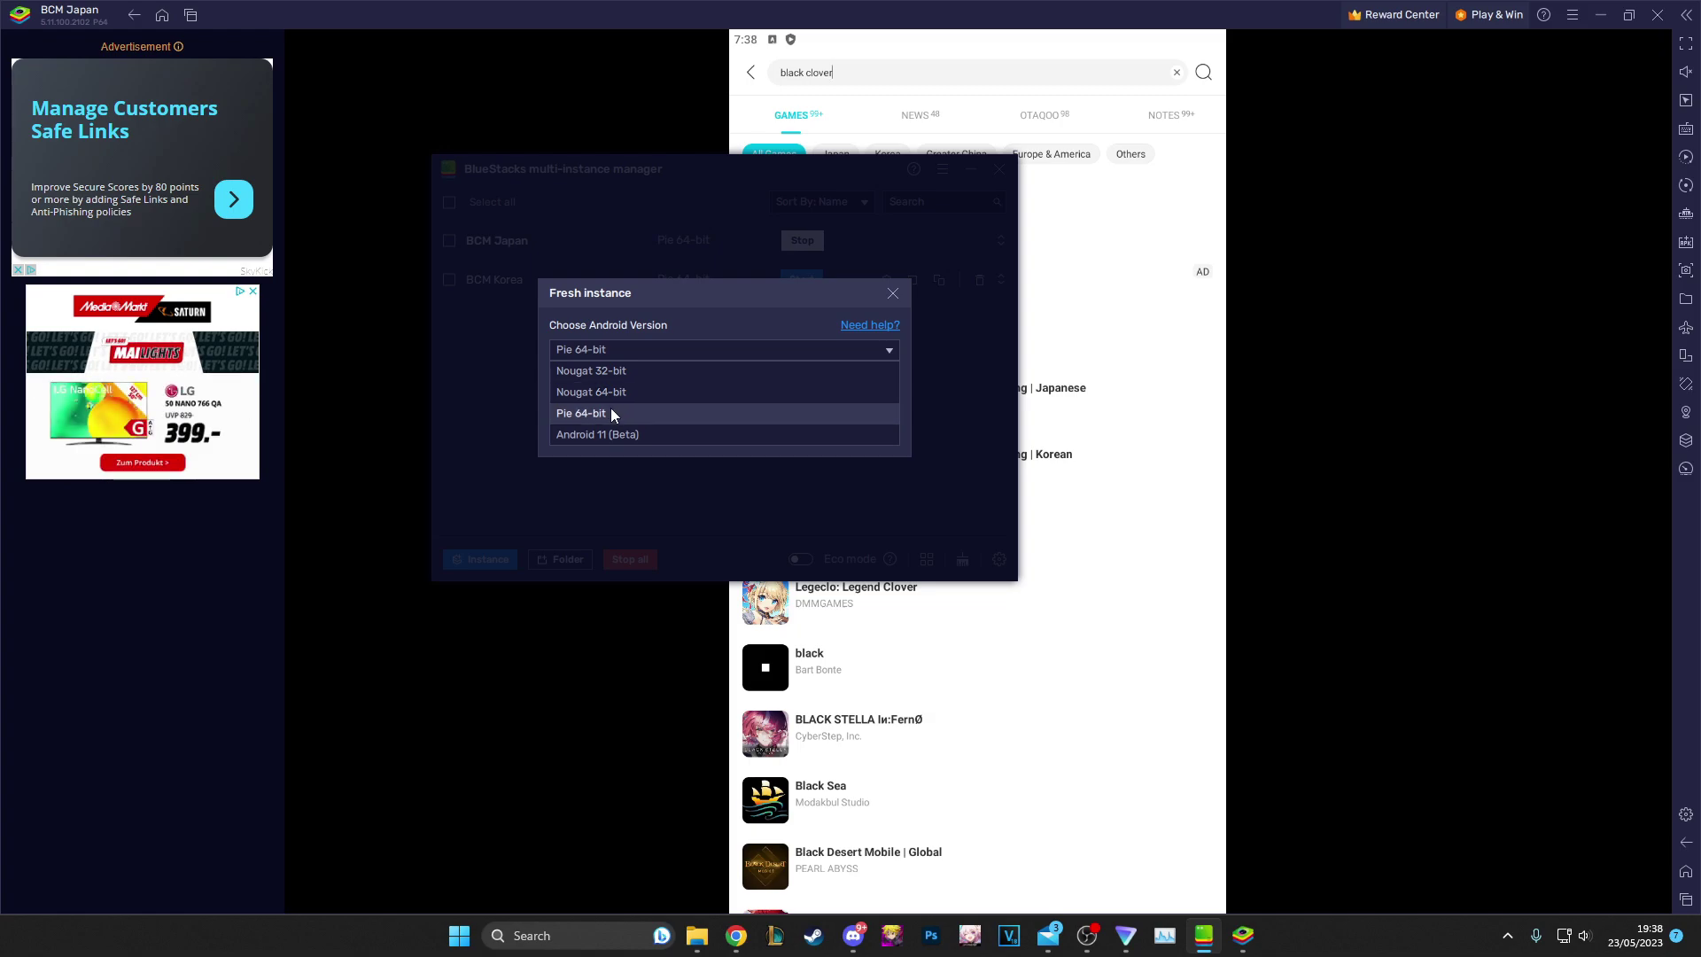
pyautogui.click(612, 414)
pyautogui.click(894, 293)
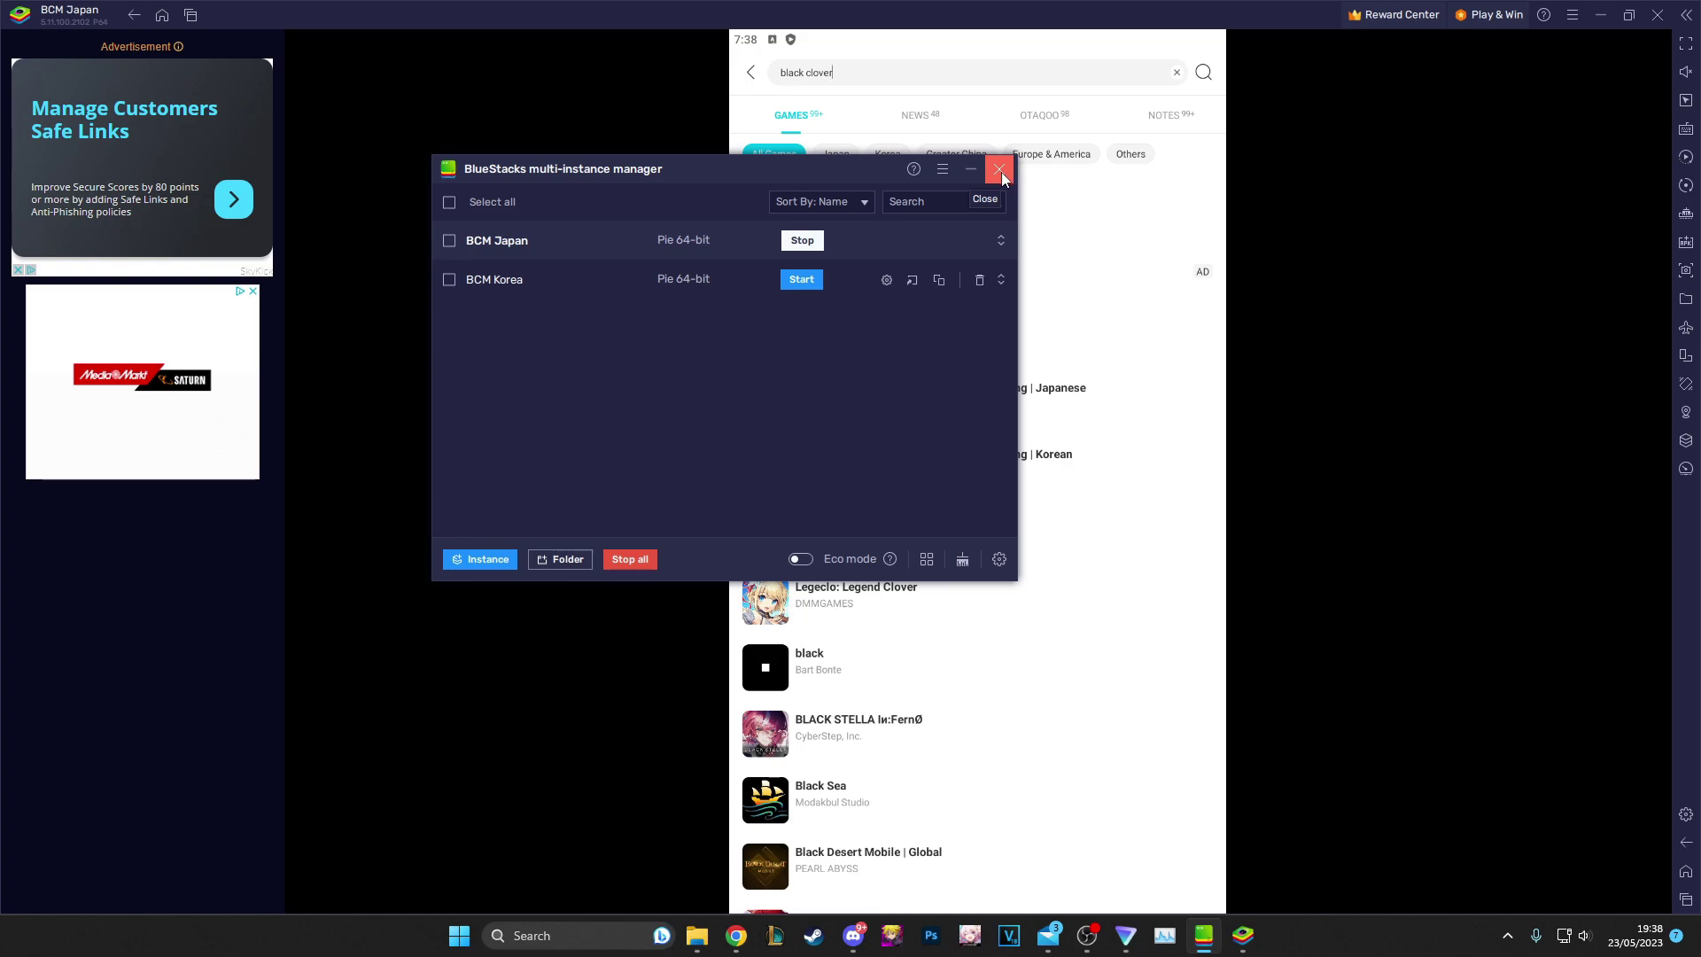
pyautogui.click(1001, 171)
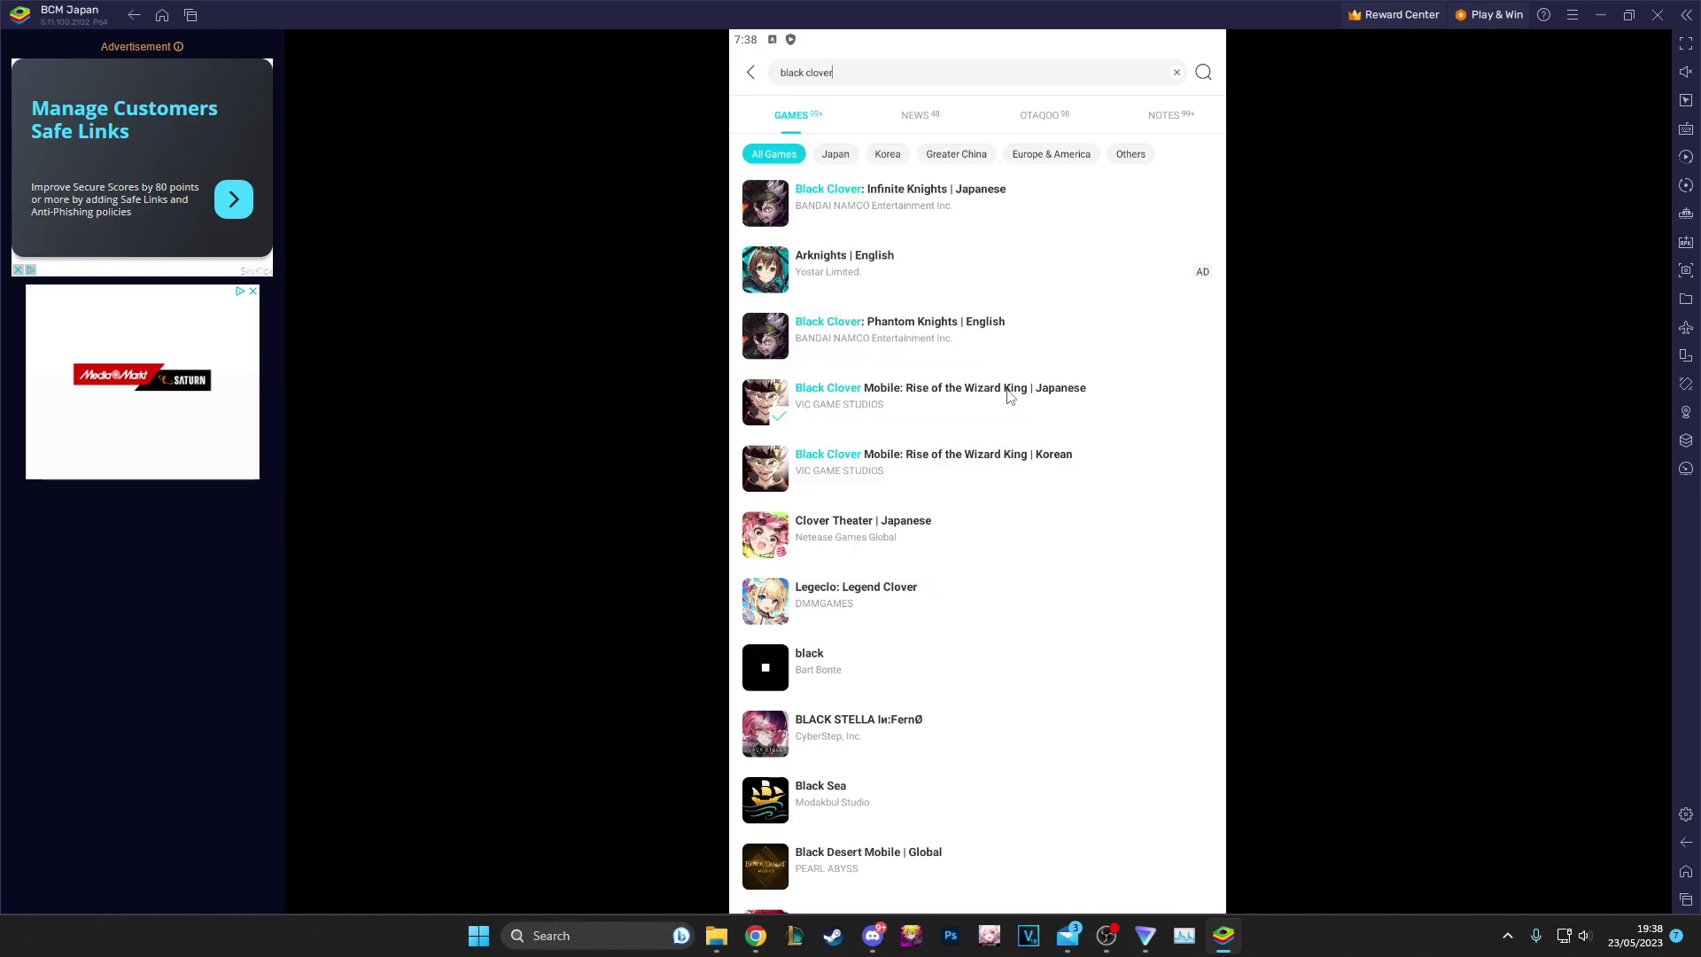
# - Open the Japanese Black Clover Mobile page, then BlueStacks Settings' Phone section
pyautogui.click(1008, 398)
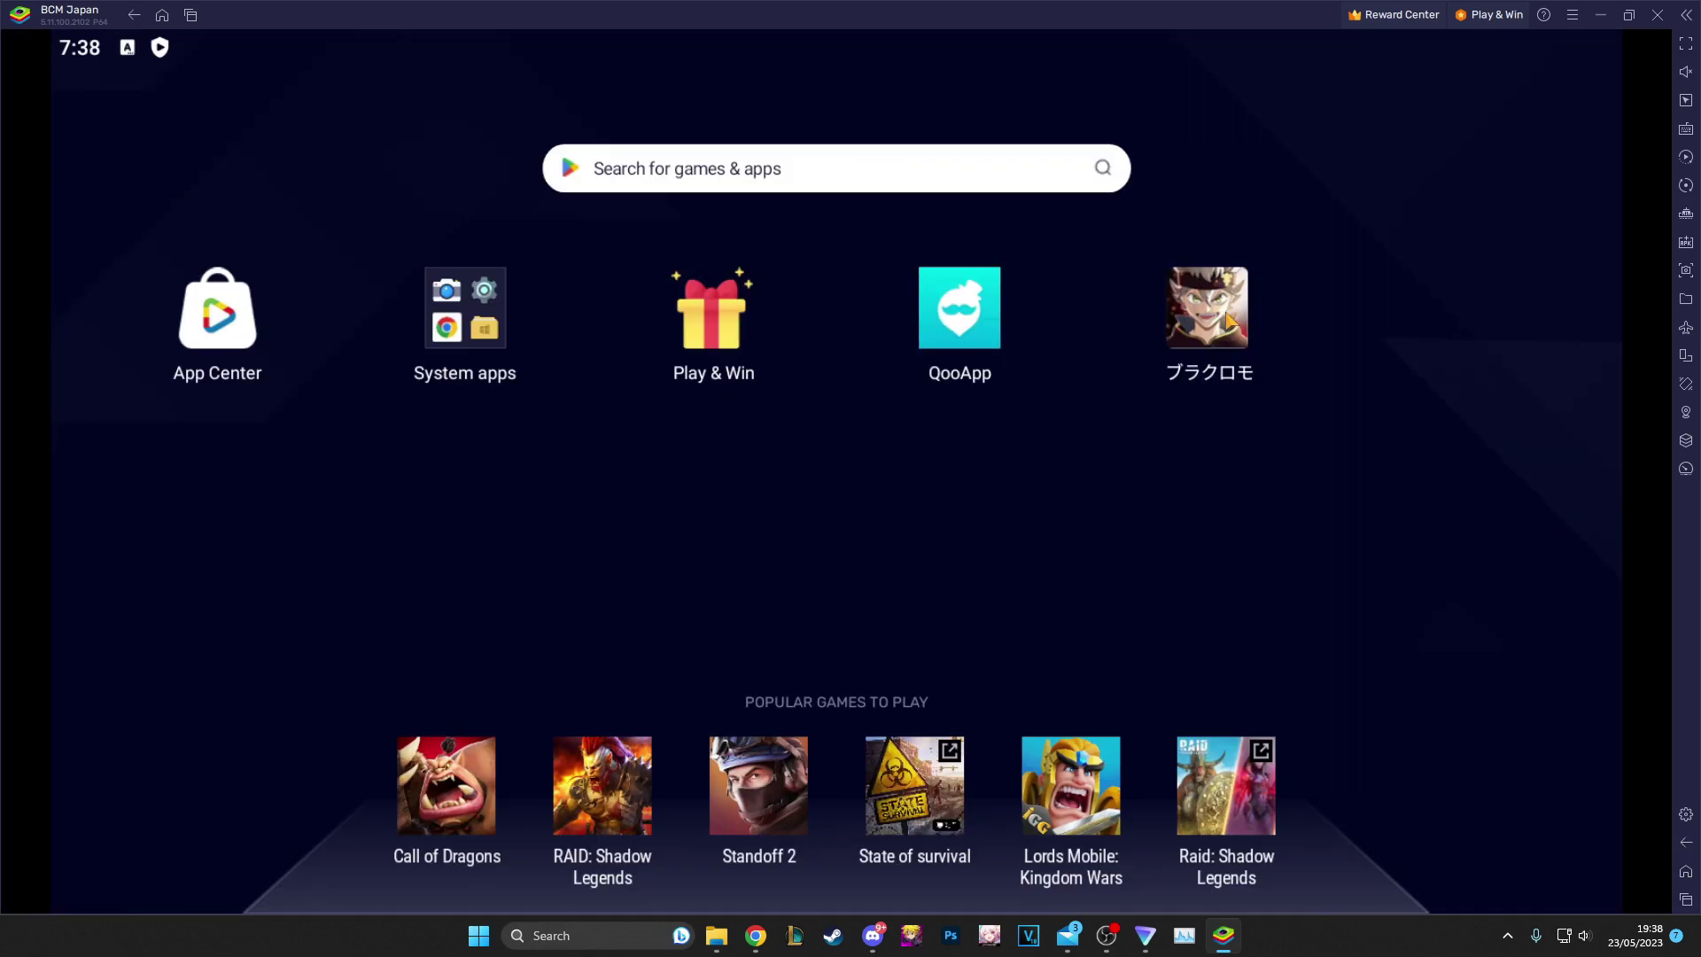
pyautogui.click(1685, 812)
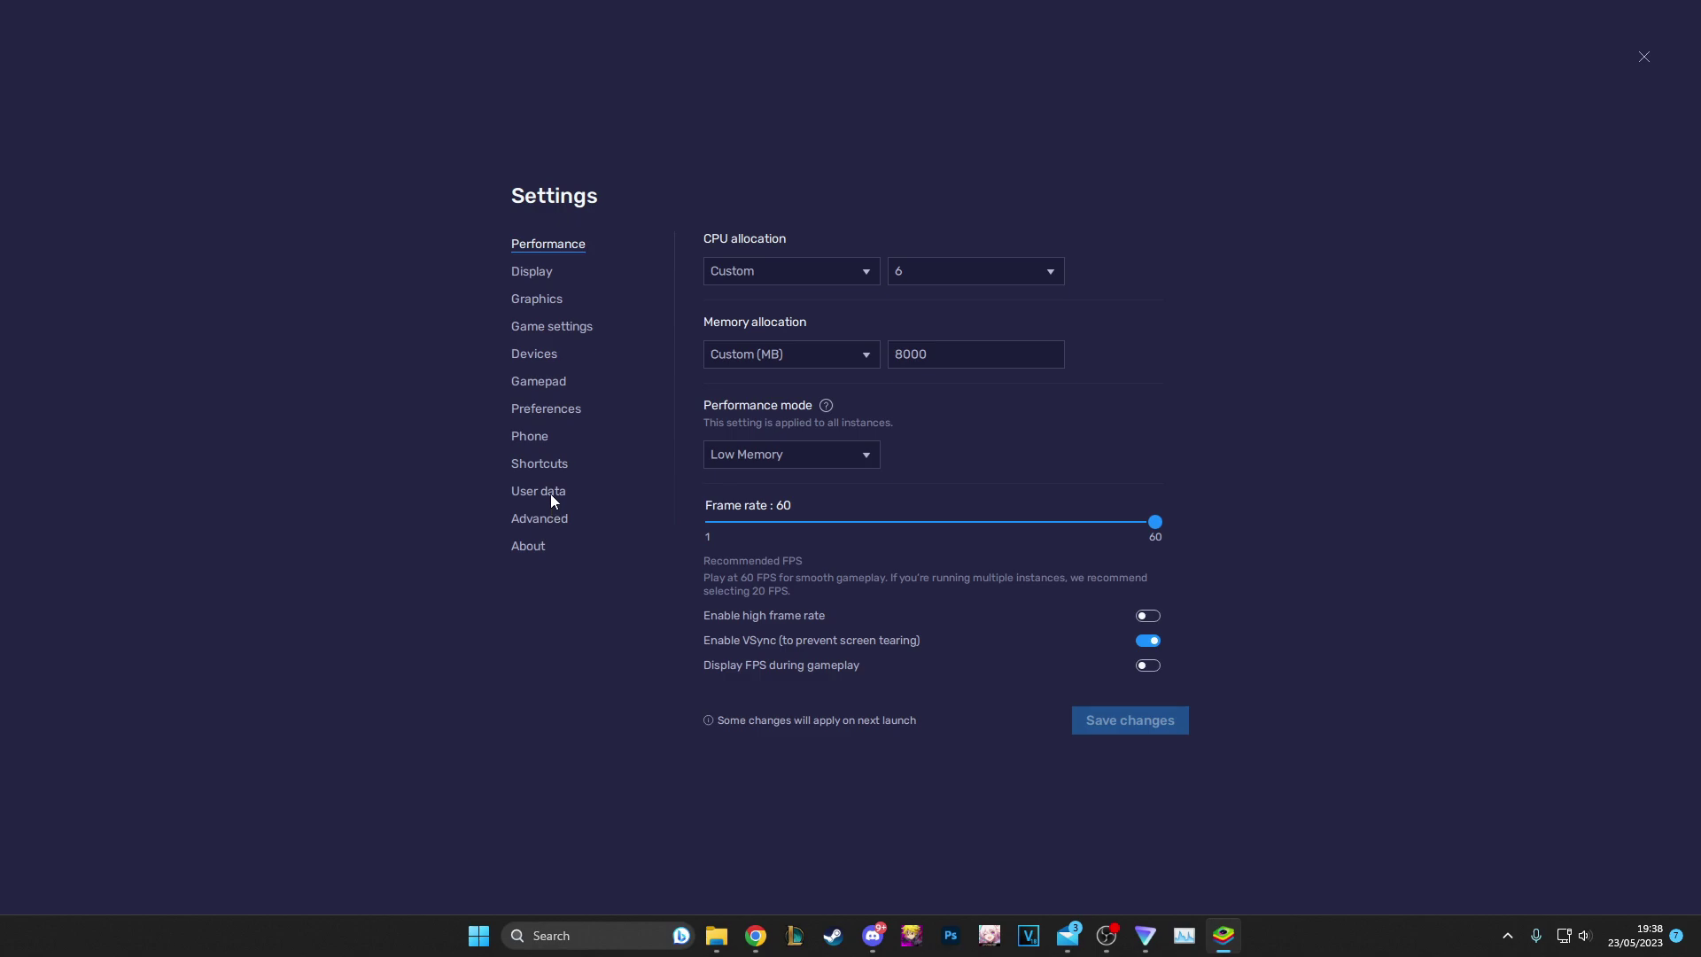
pyautogui.click(536, 437)
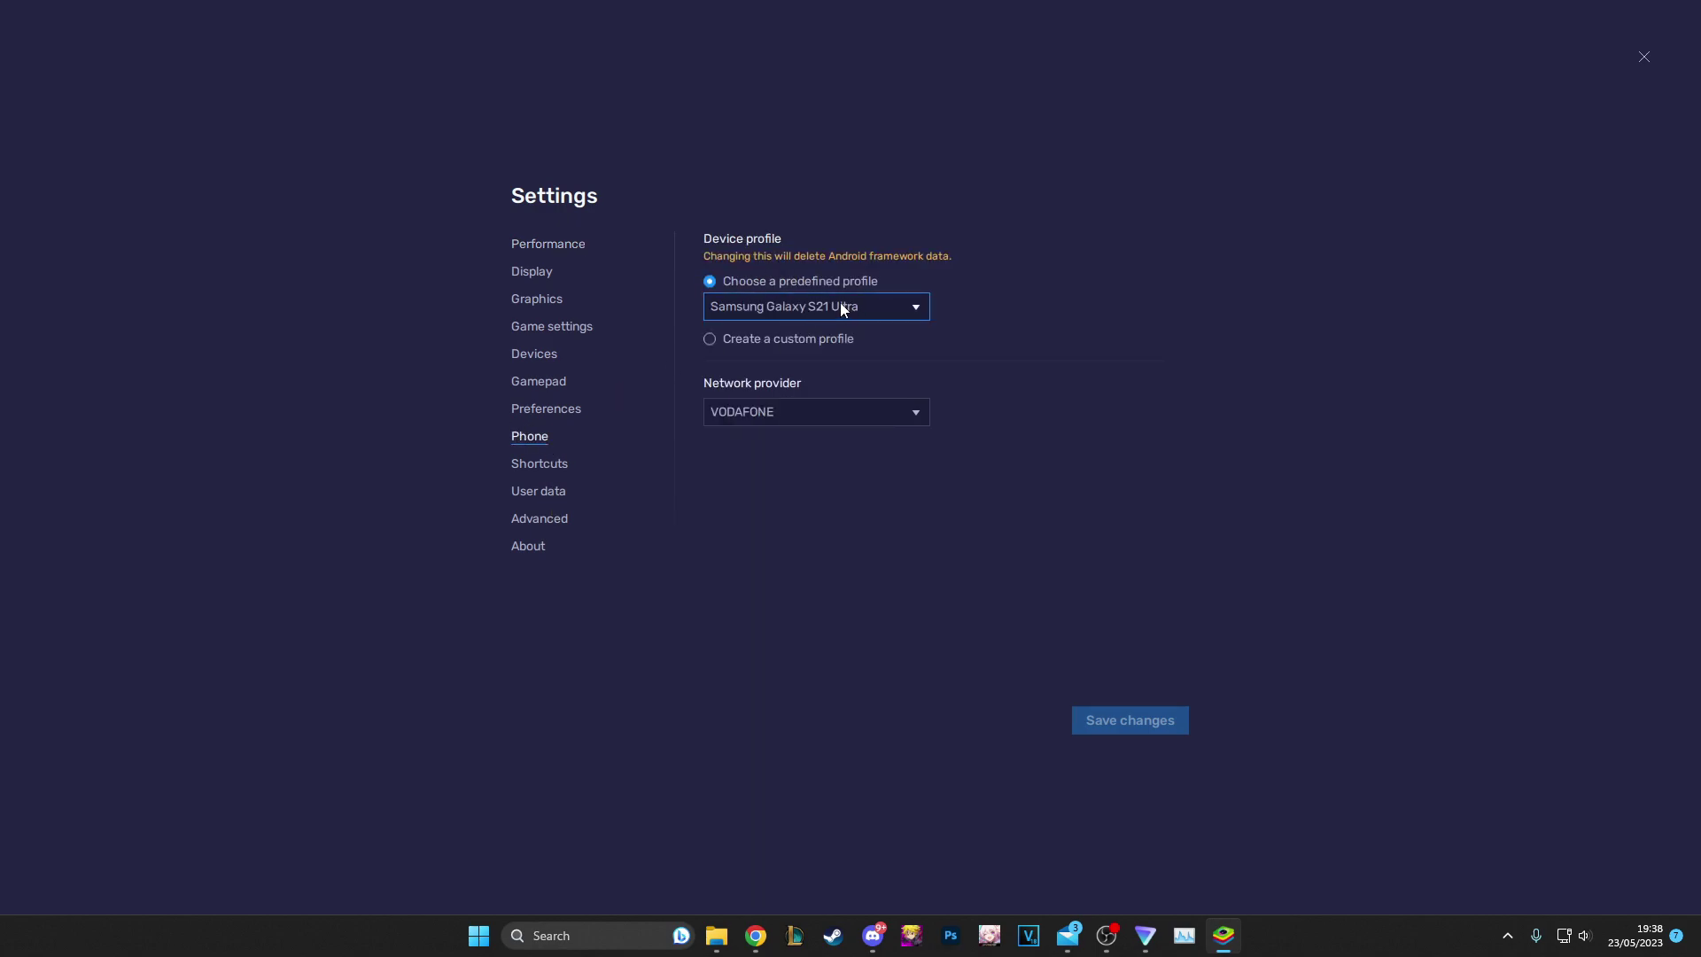
# - Try Samsung Galaxy S20+ as the device profile, then keep Samsung Galaxy S21 Ultra
pyautogui.click(808, 307)
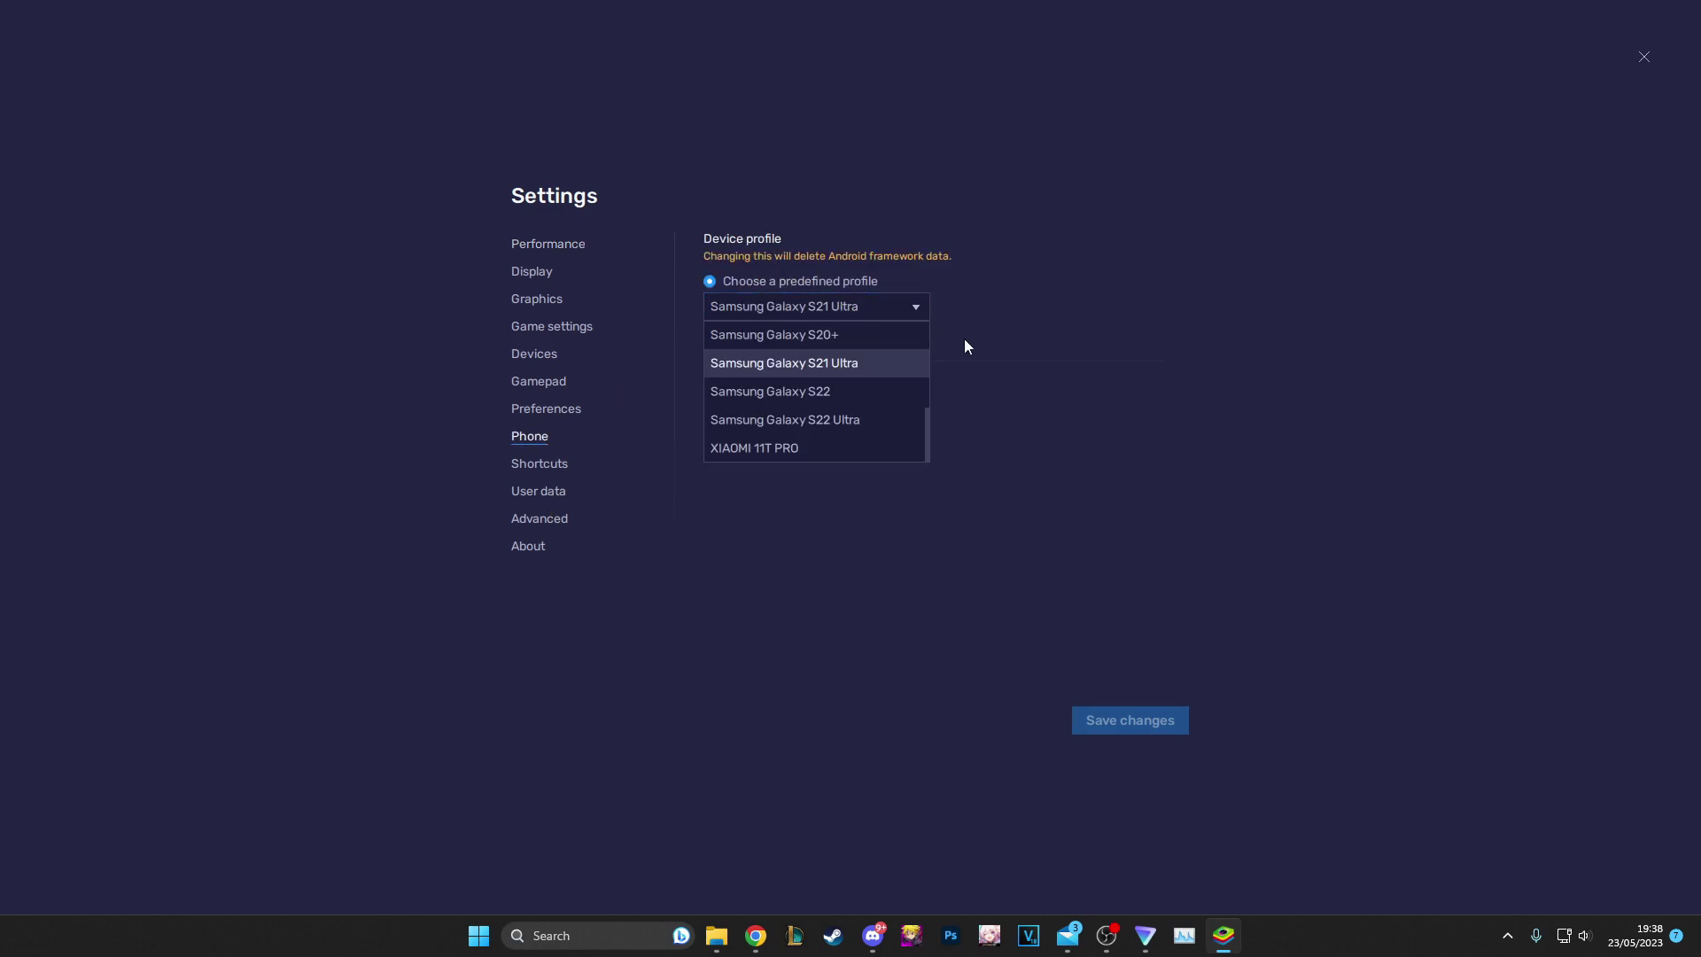
pyautogui.click(858, 337)
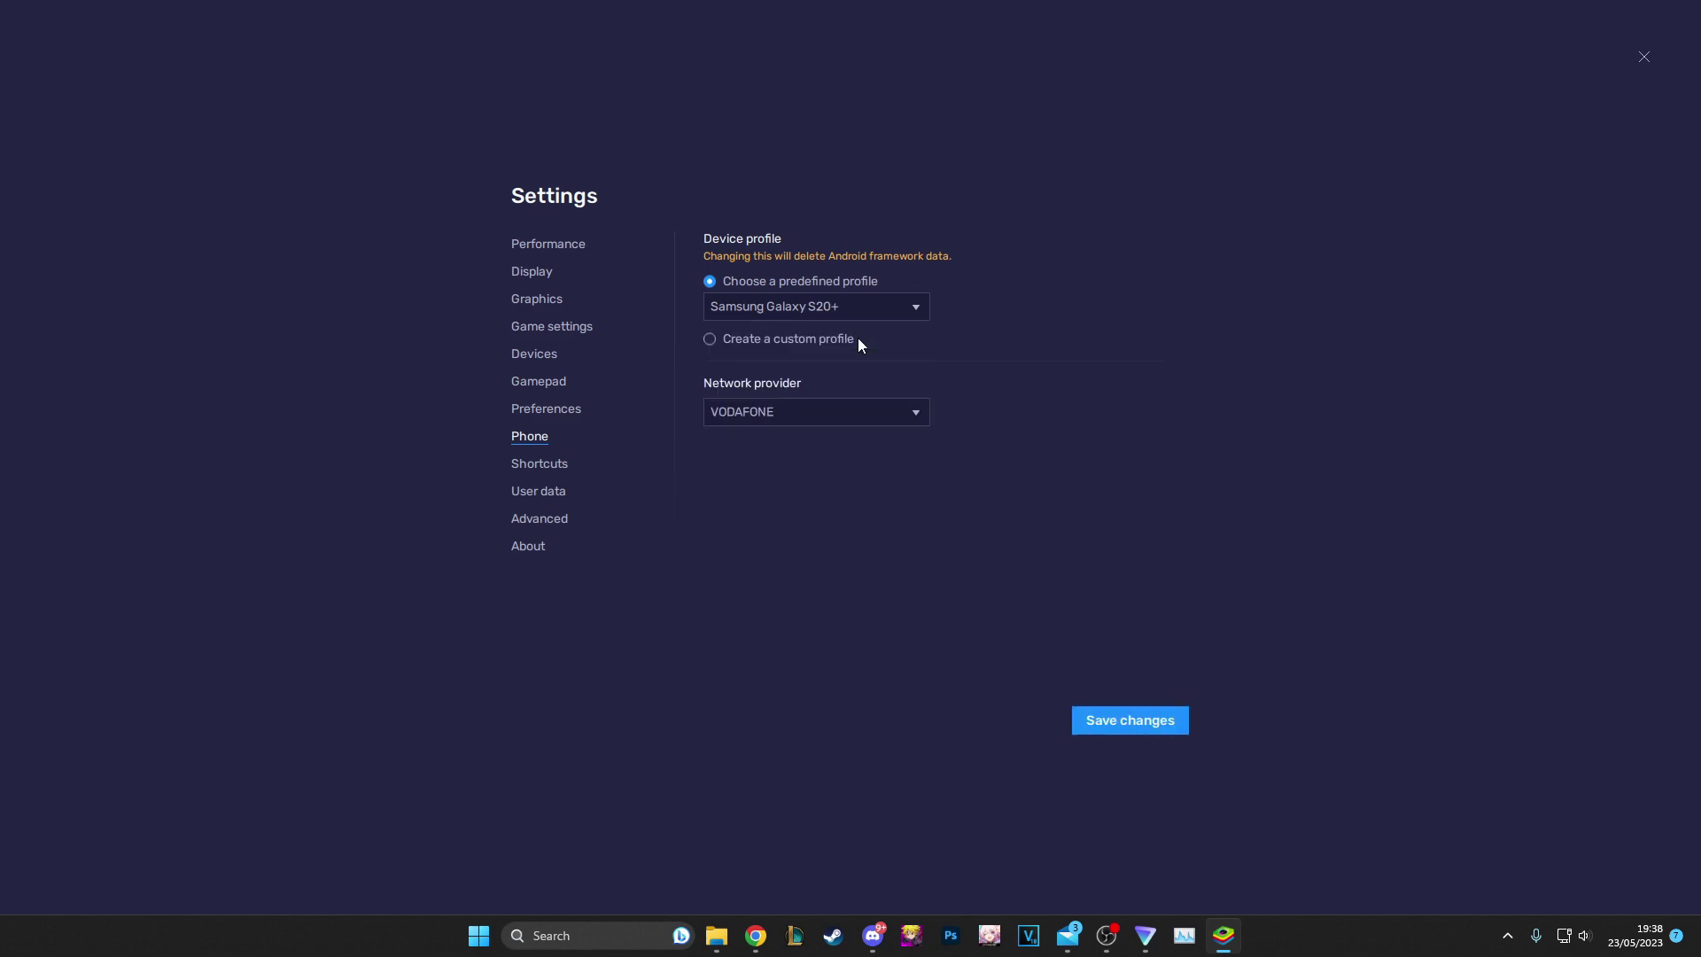
pyautogui.click(905, 306)
pyautogui.click(893, 369)
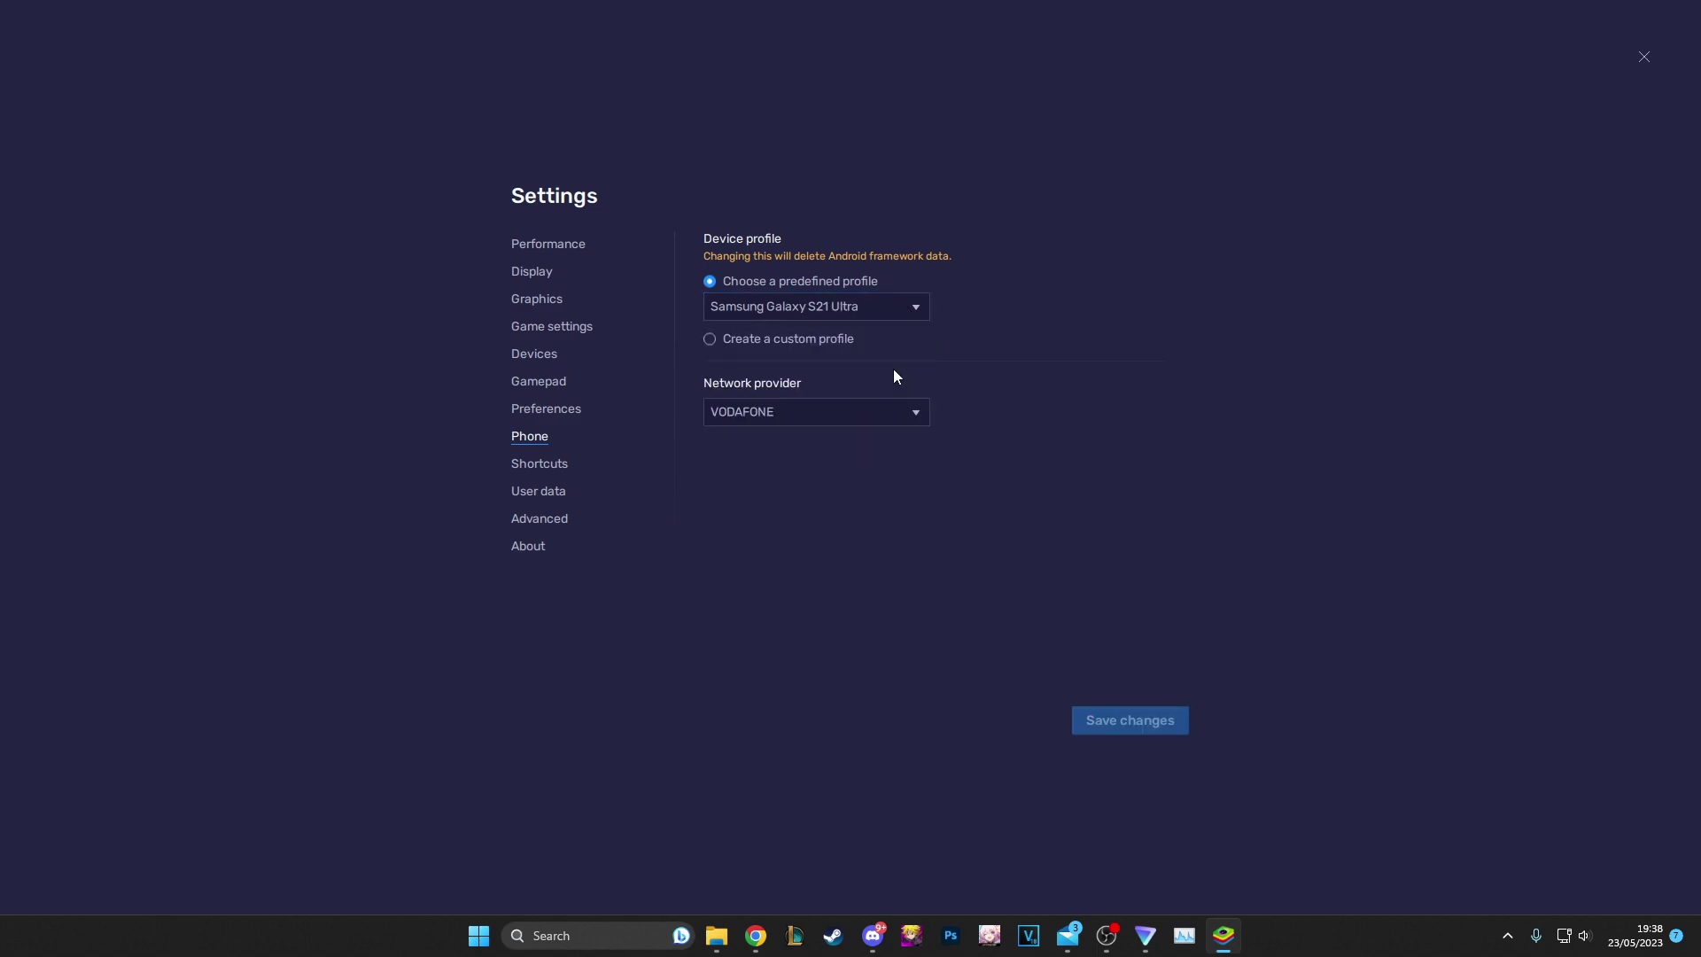
pyautogui.click(891, 310)
pyautogui.scroll(2, 819, 364)
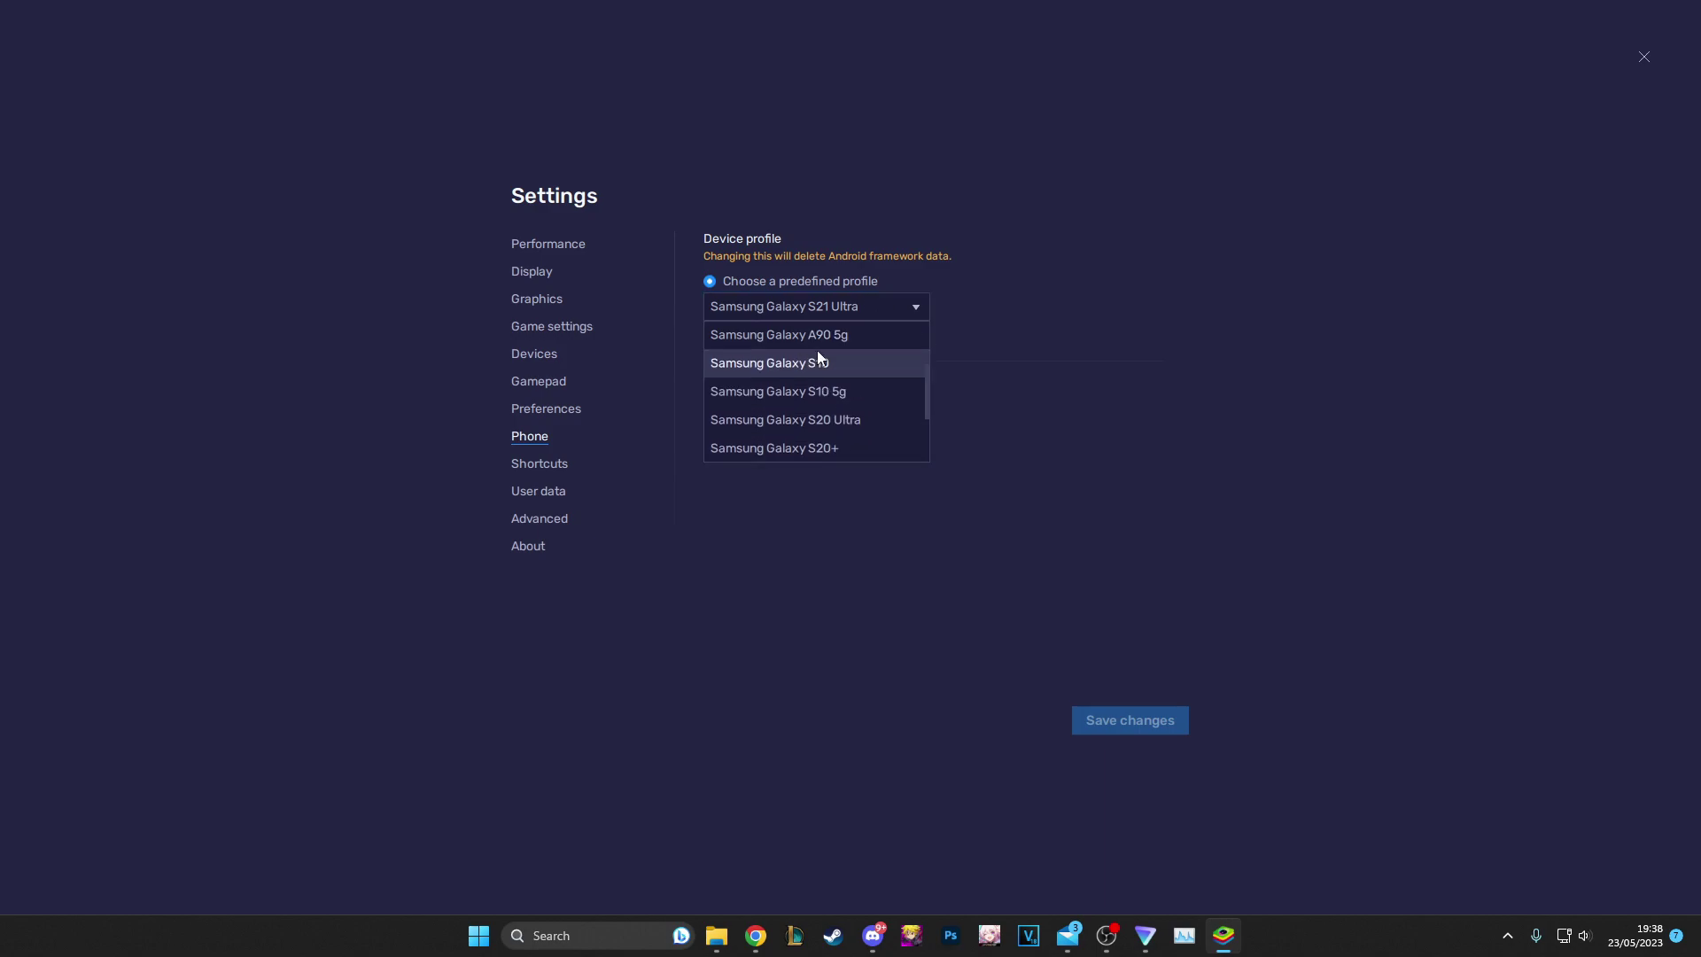
pyautogui.scroll(-2, 842, 365)
pyautogui.click(1063, 307)
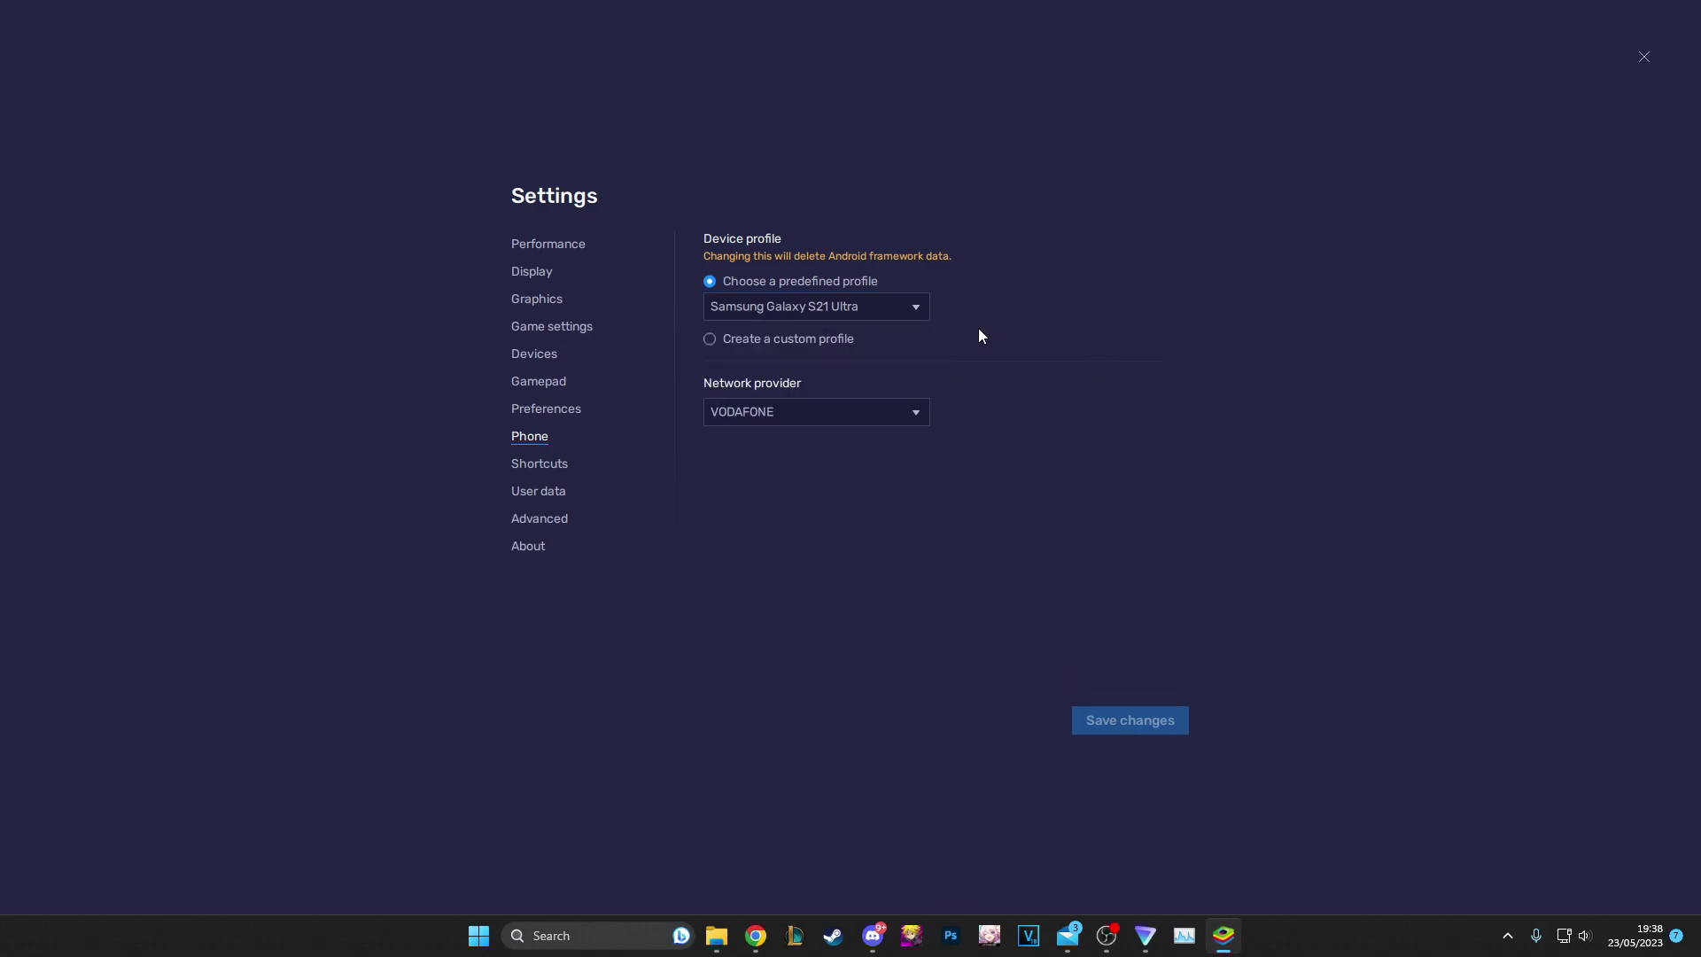
# - Browse Preferences, Graphics, Display and Performance, keeping 6 CPU cores and 8000 memory, then close Settings
pyautogui.click(568, 412)
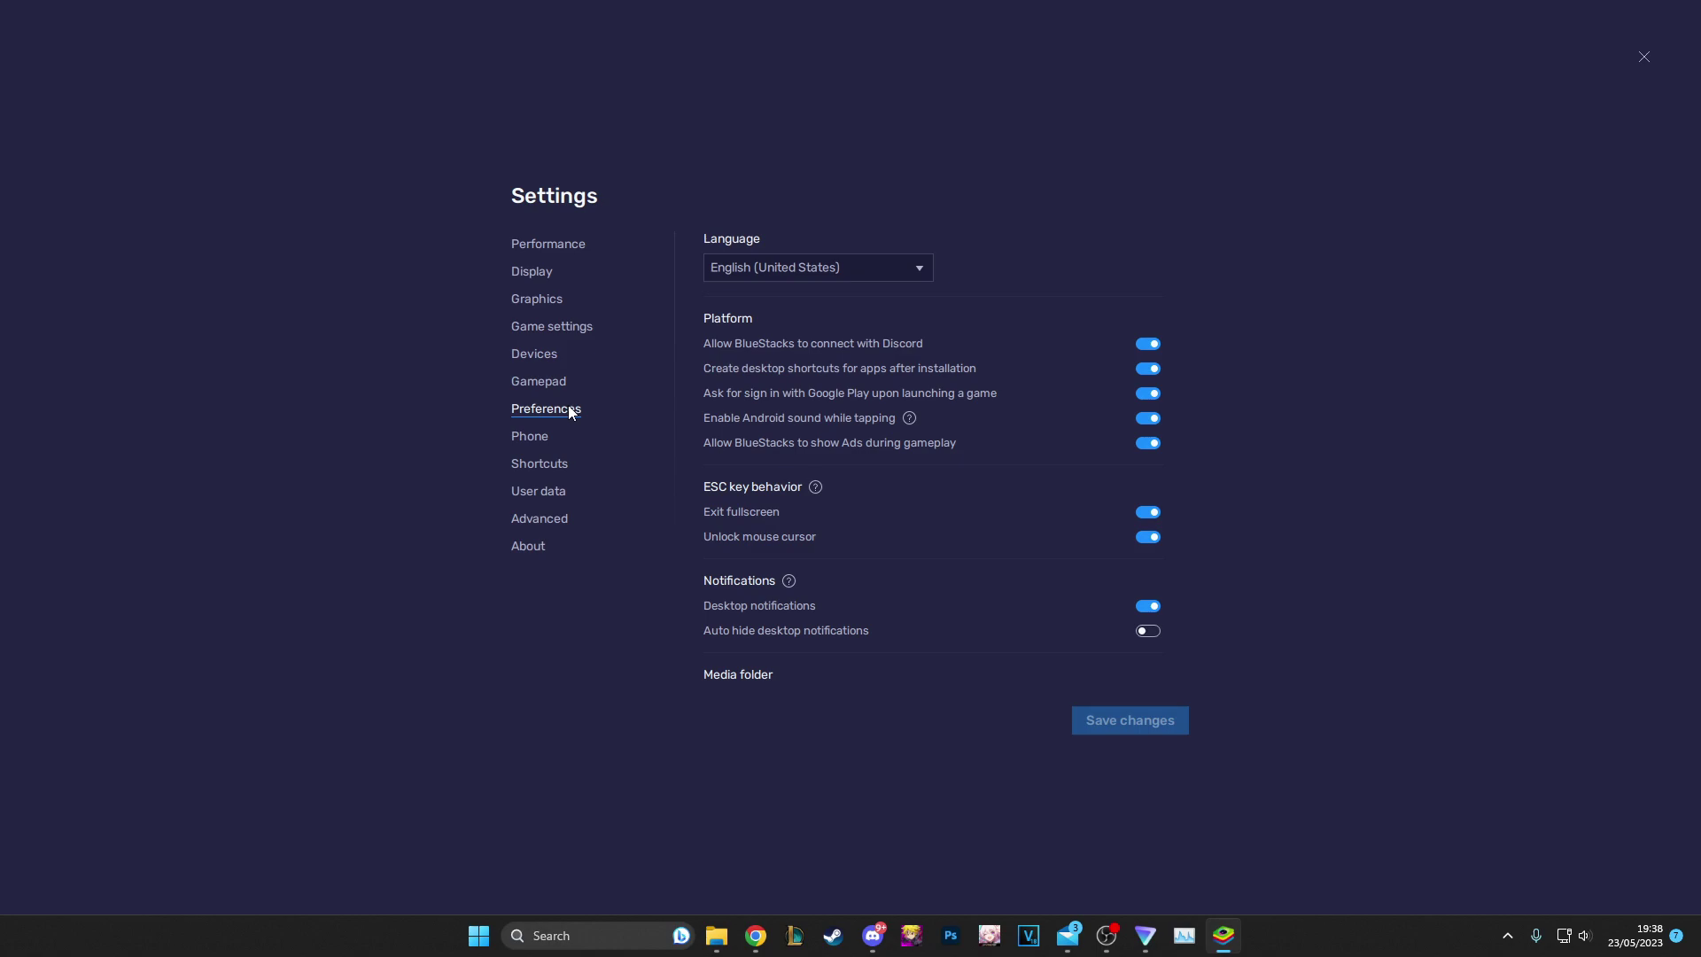
pyautogui.click(542, 299)
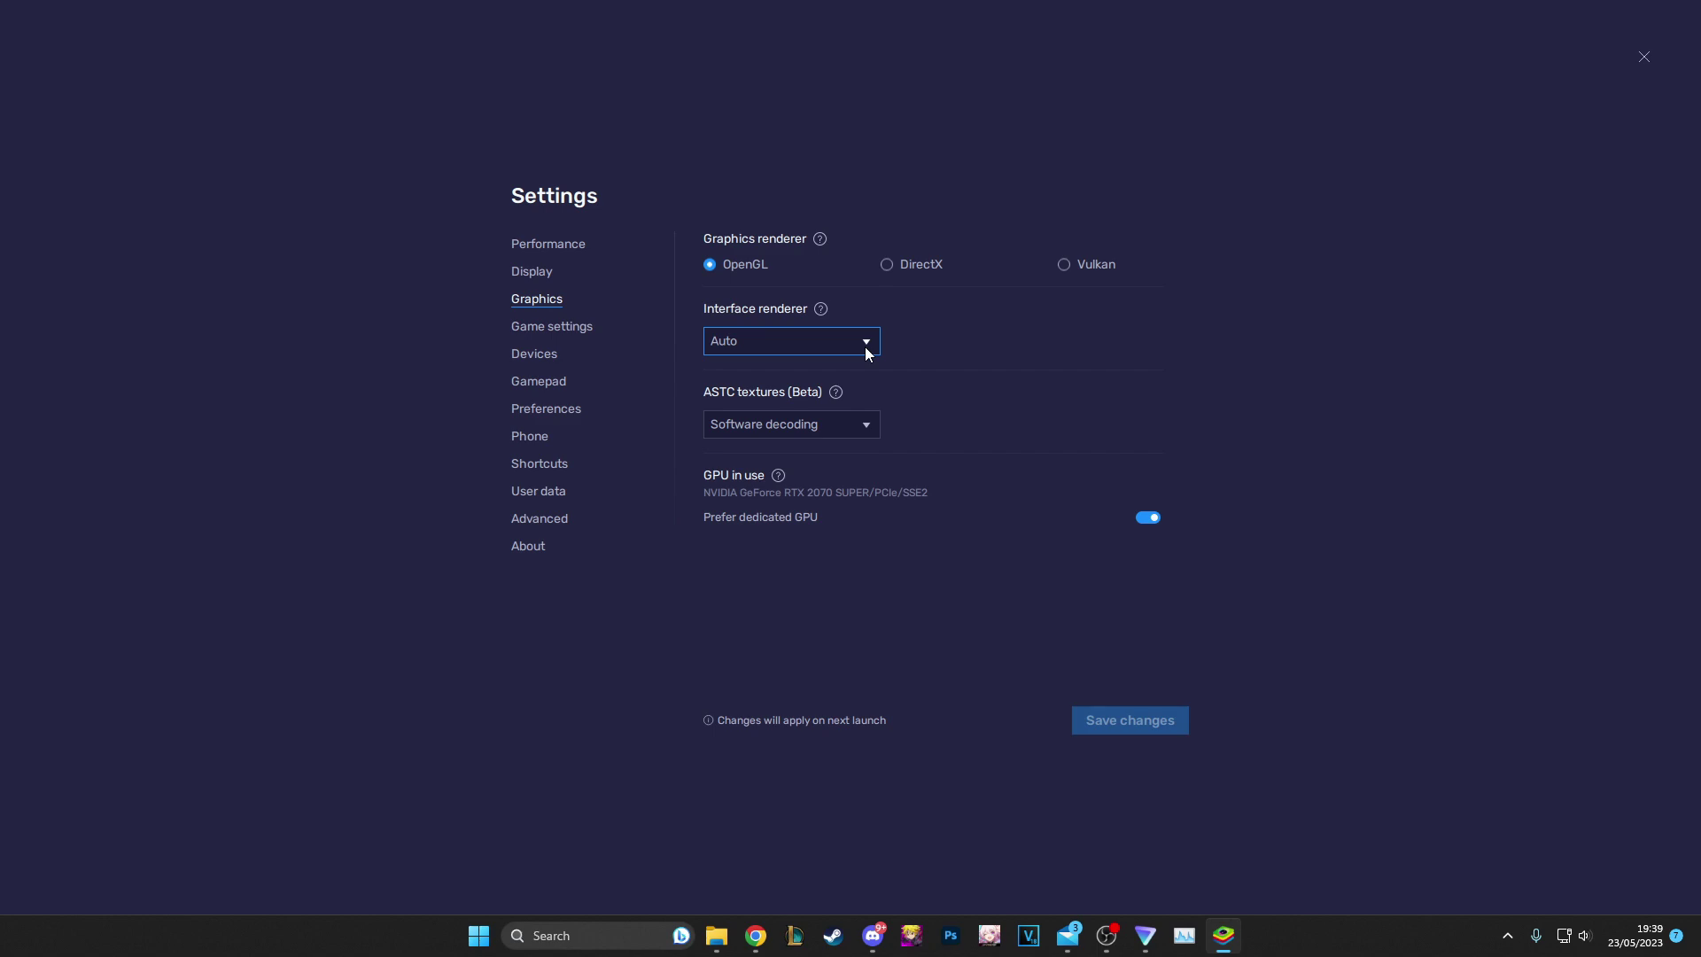
pyautogui.click(542, 270)
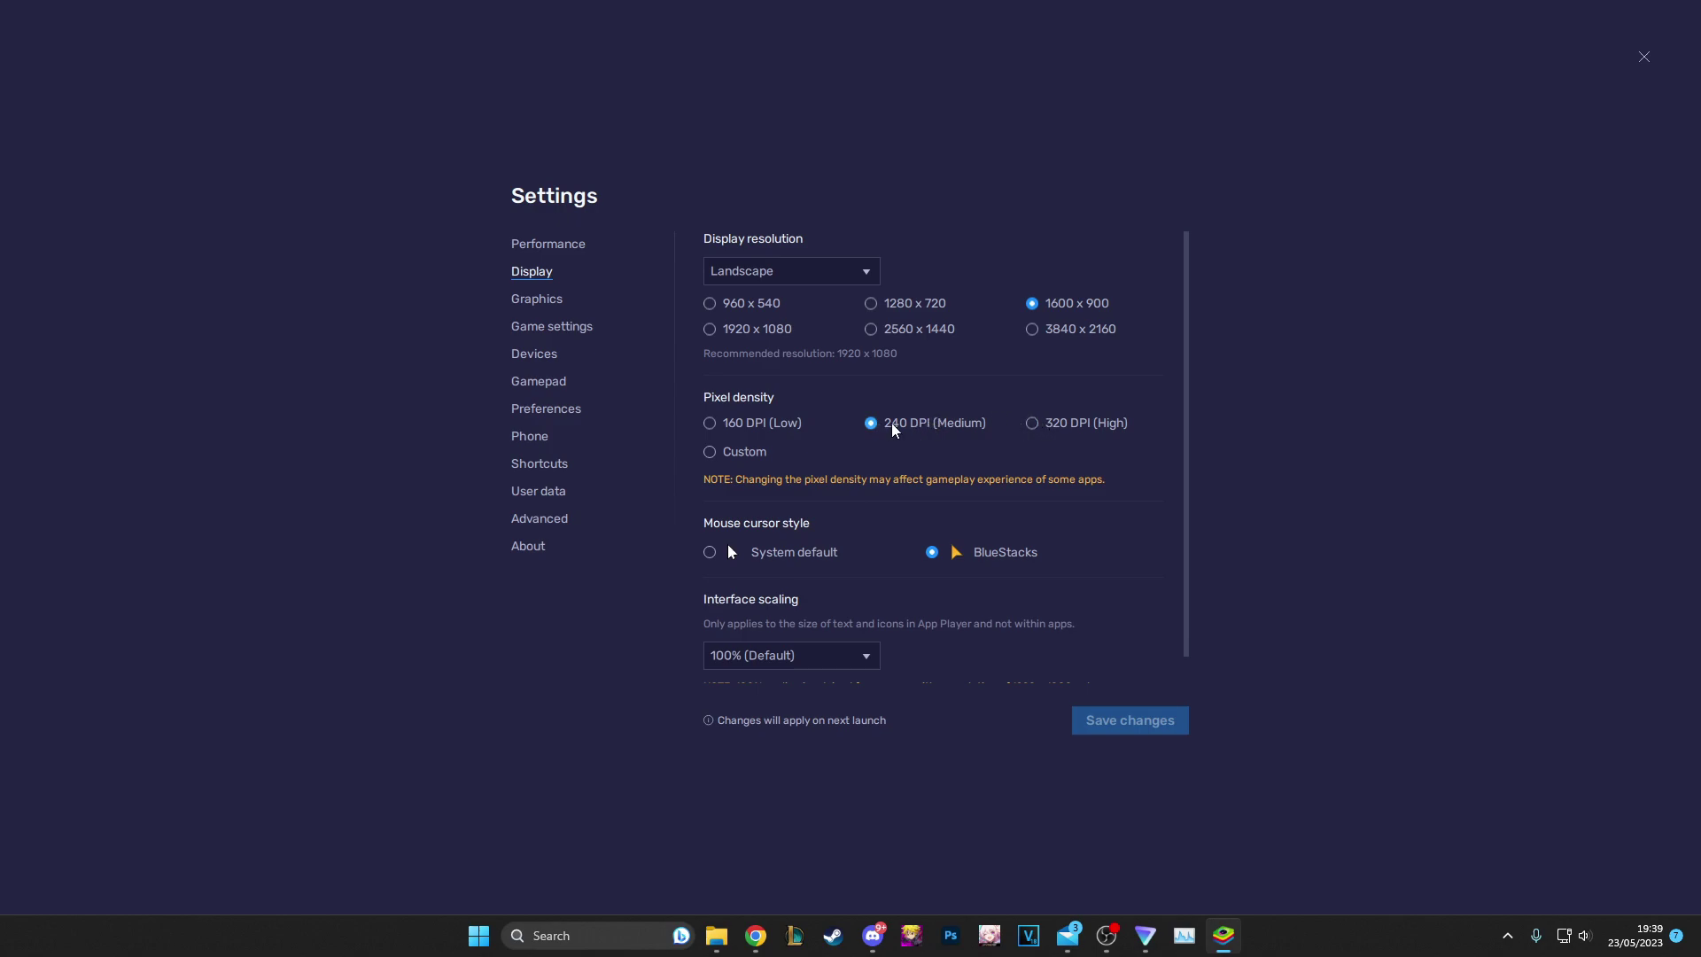
pyautogui.click(580, 244)
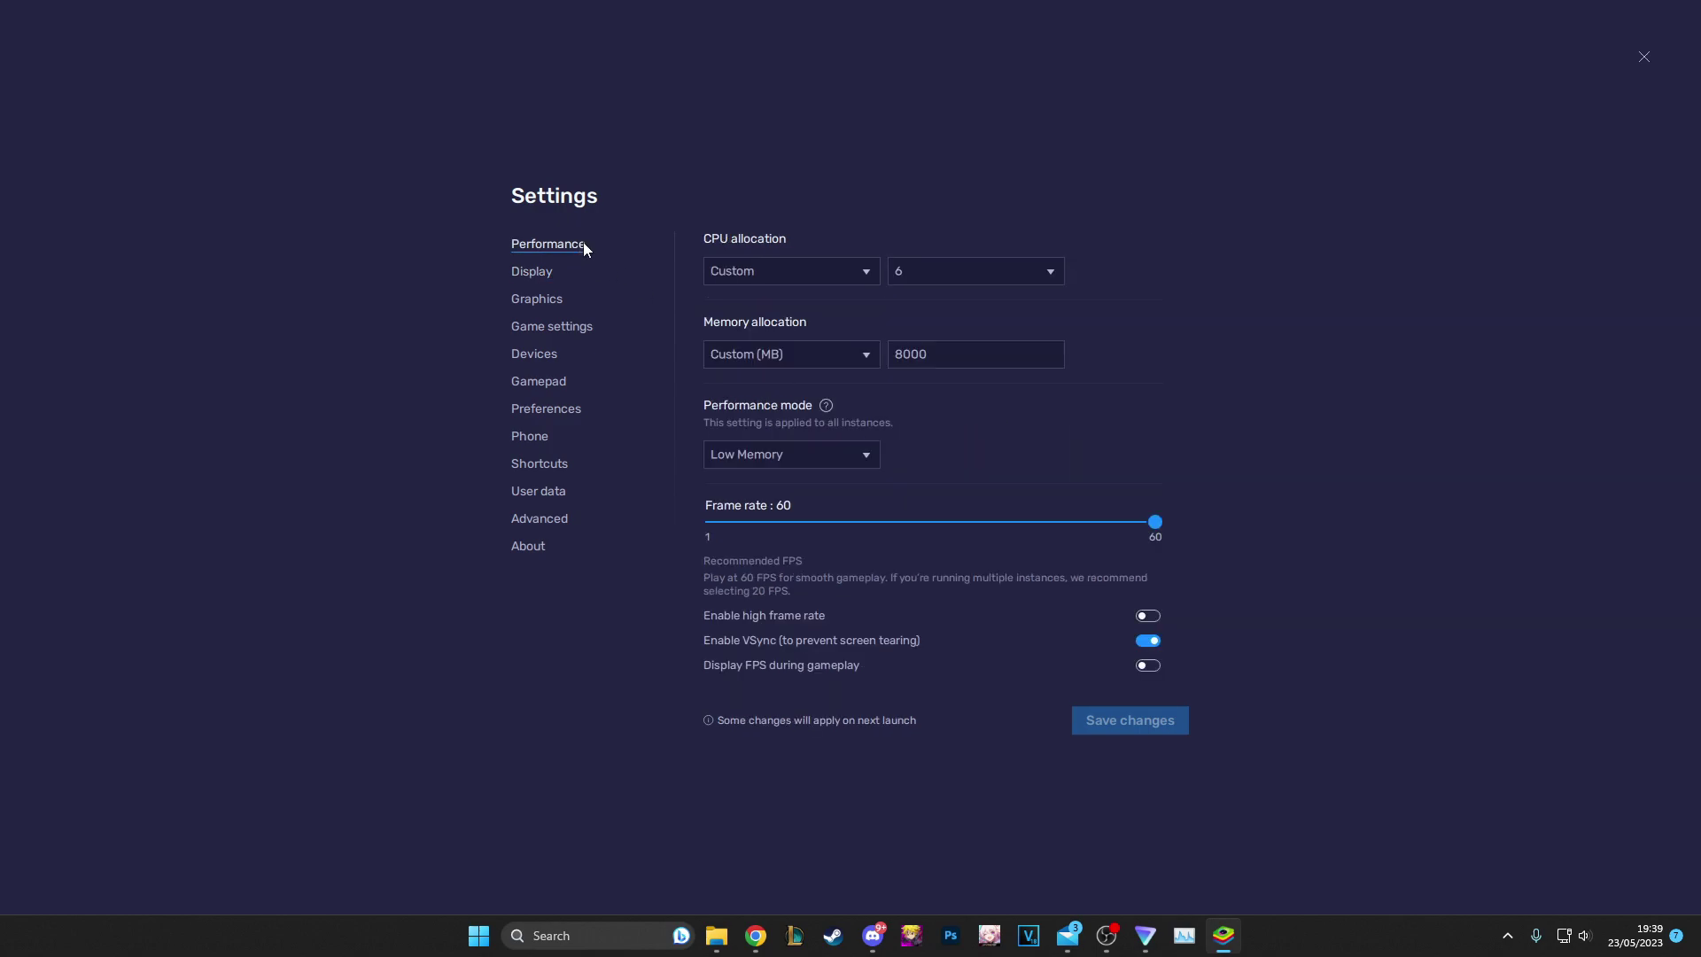
pyautogui.click(944, 278)
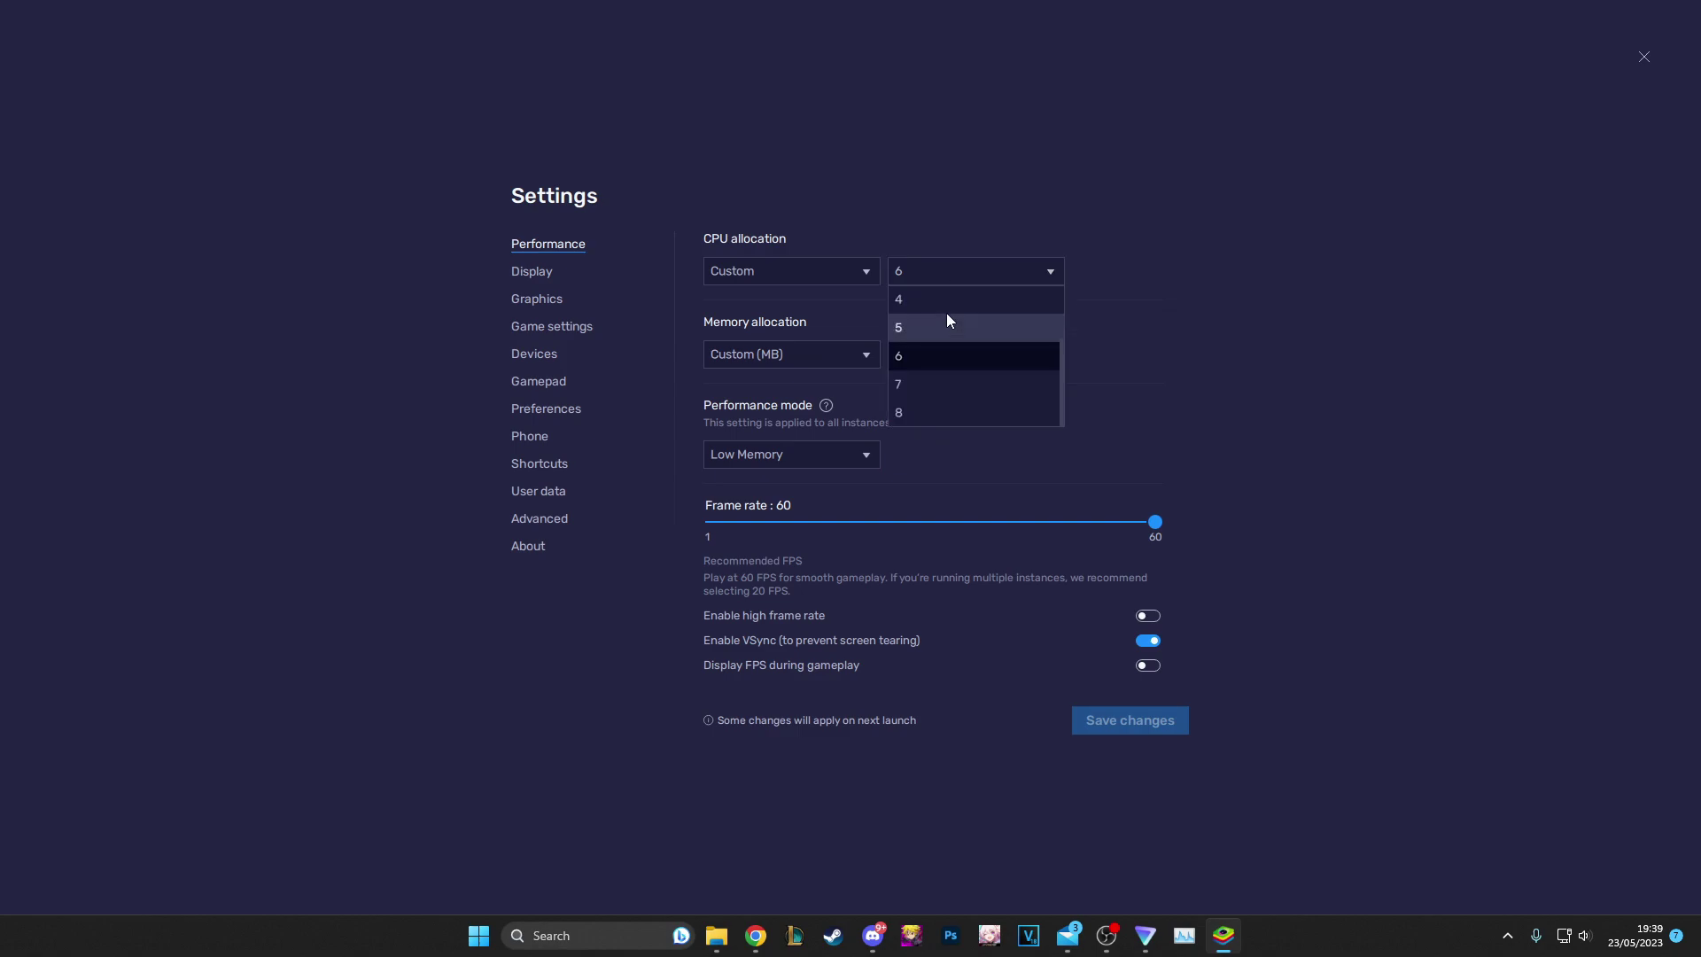
pyautogui.click(954, 279)
pyautogui.press('Tab')
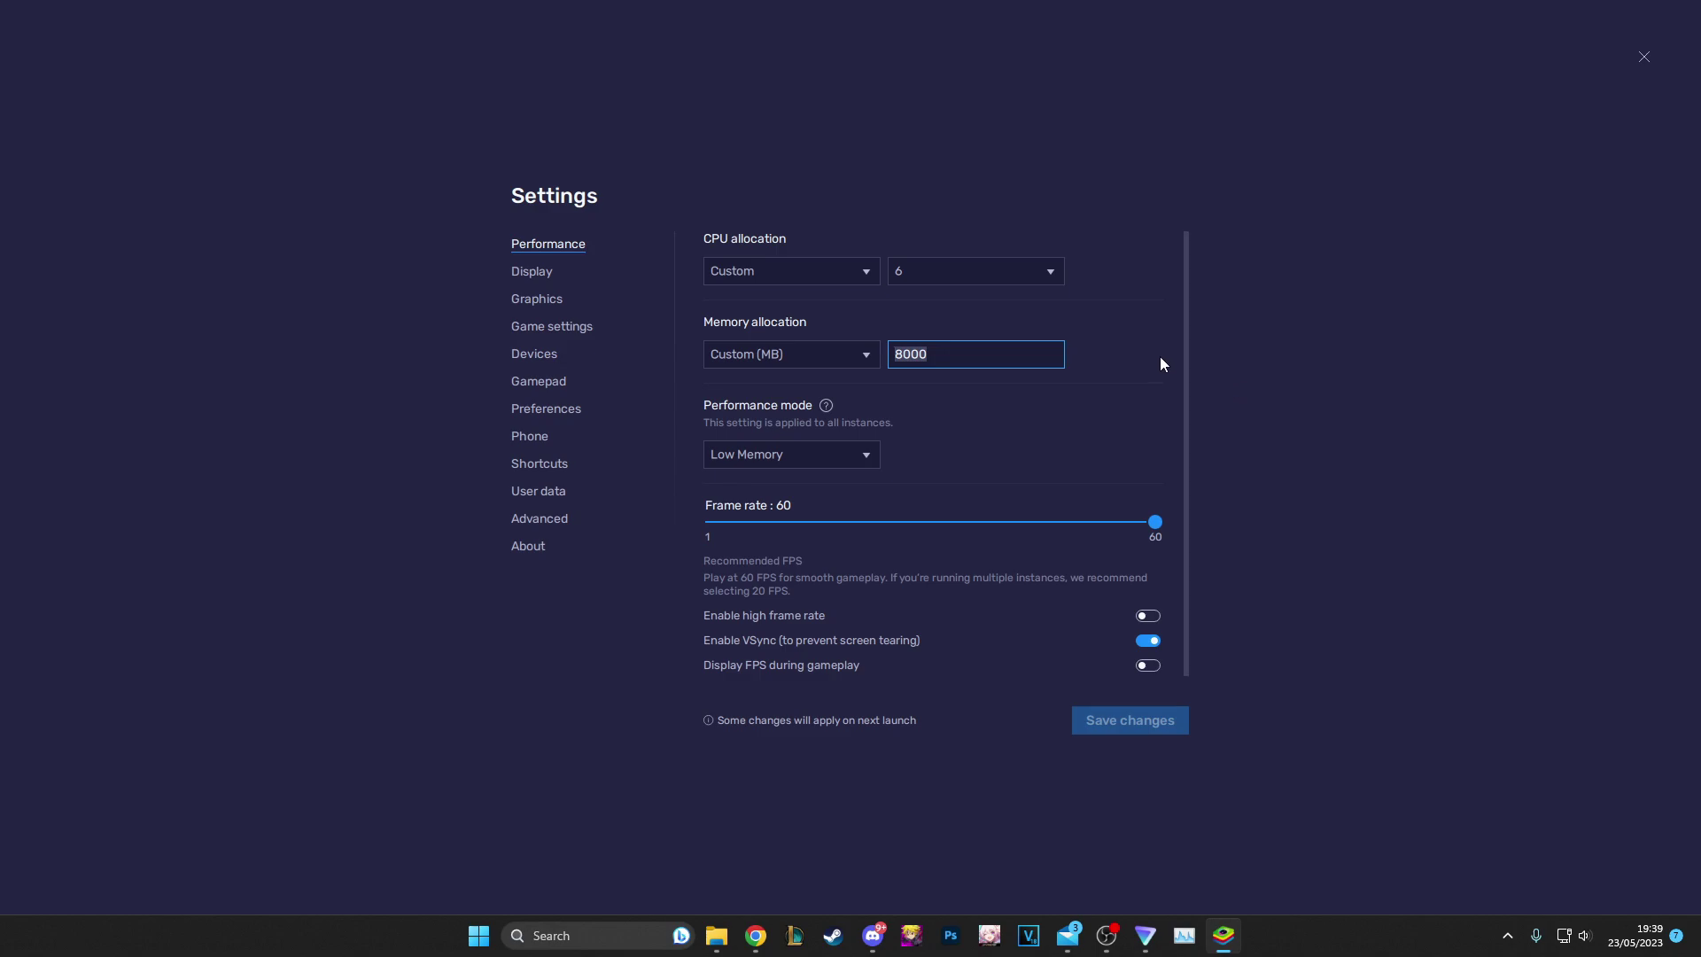
pyautogui.click(1642, 58)
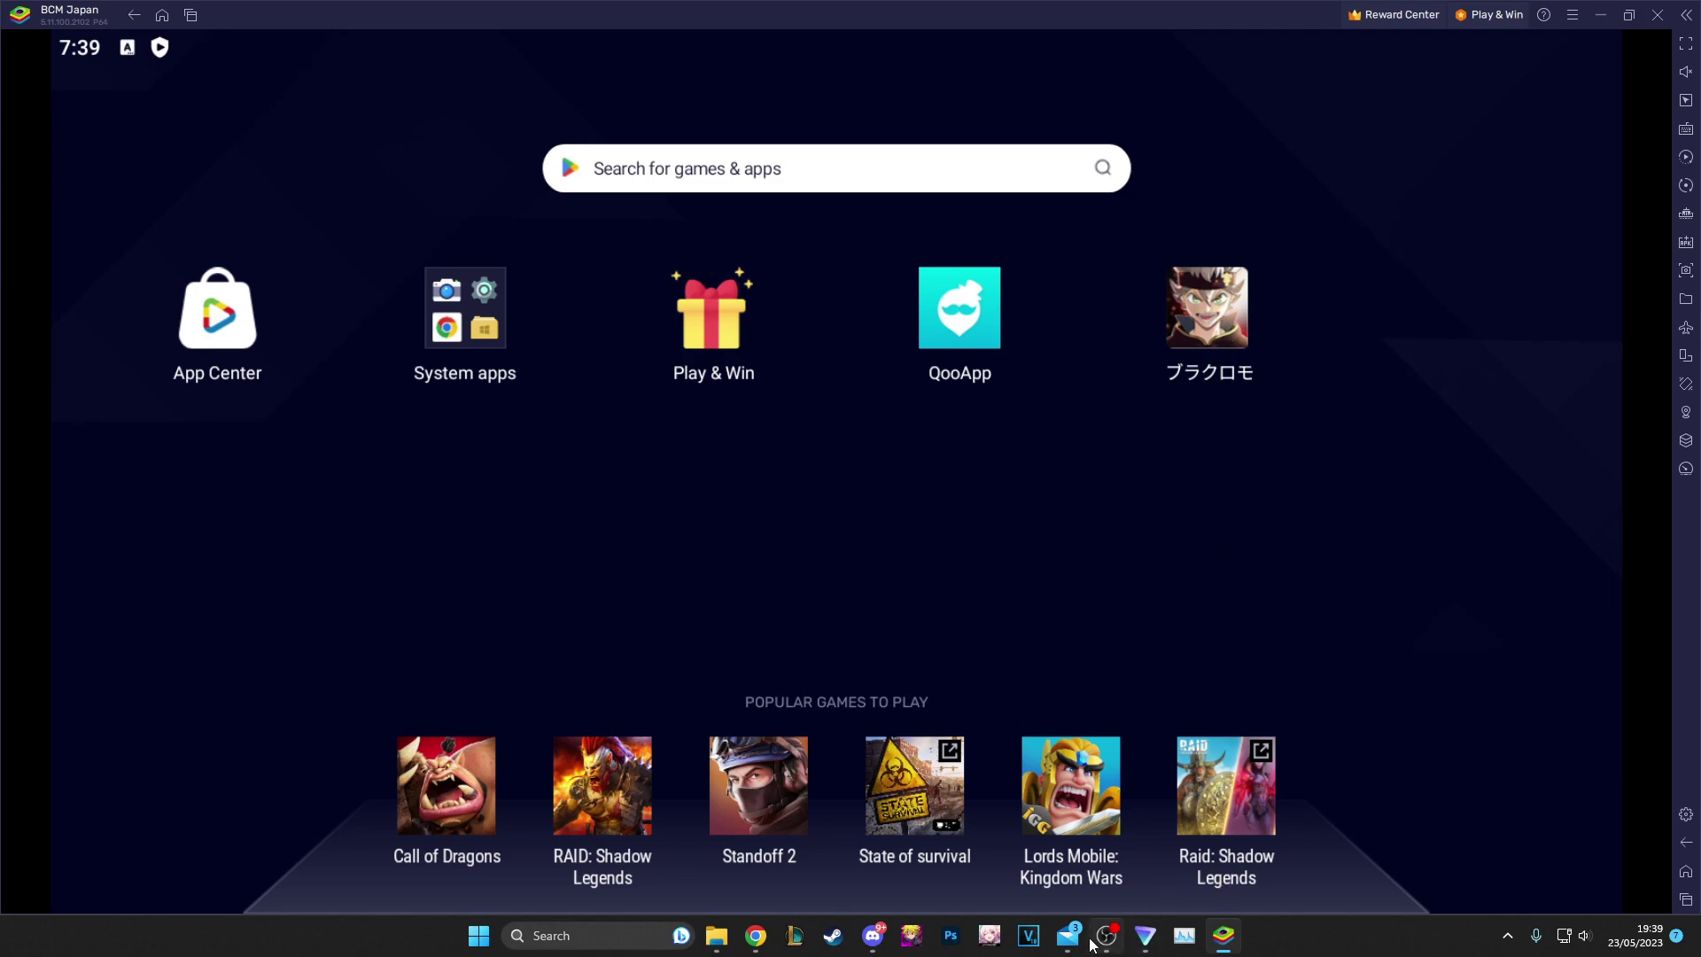
# - Open the Multi-Instance Manager, nudge its window up and minimise it
pyautogui.click(1684, 442)
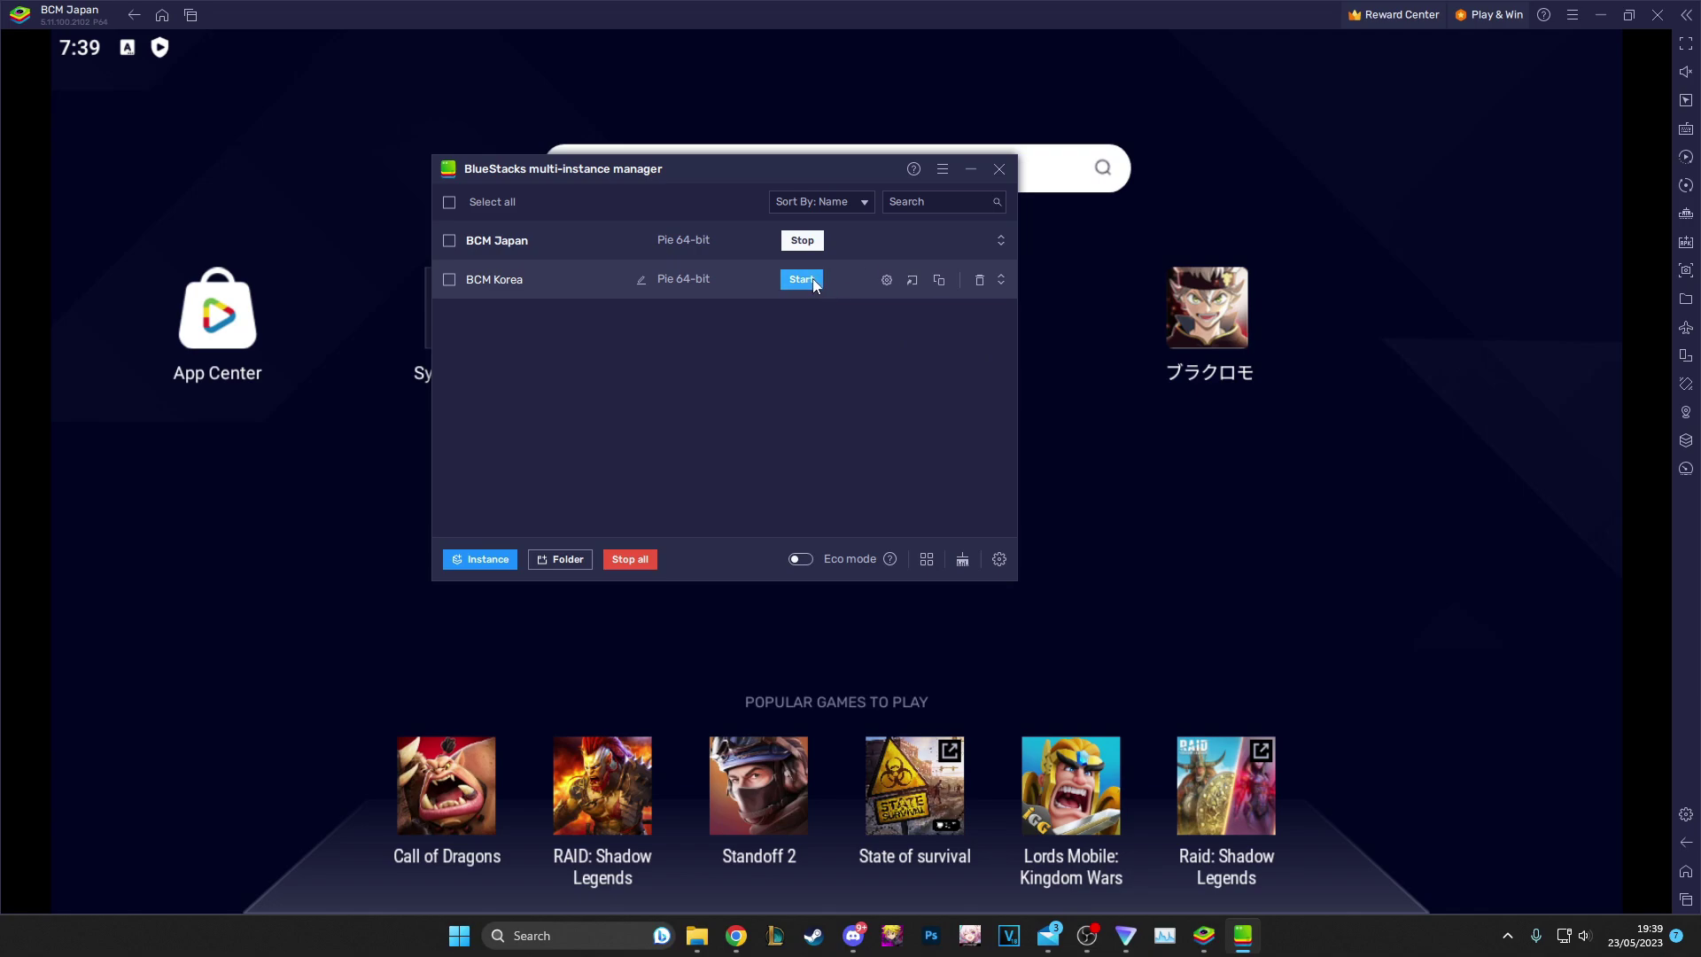
pyautogui.moveTo(794, 175); pyautogui.dragTo(793, 170)
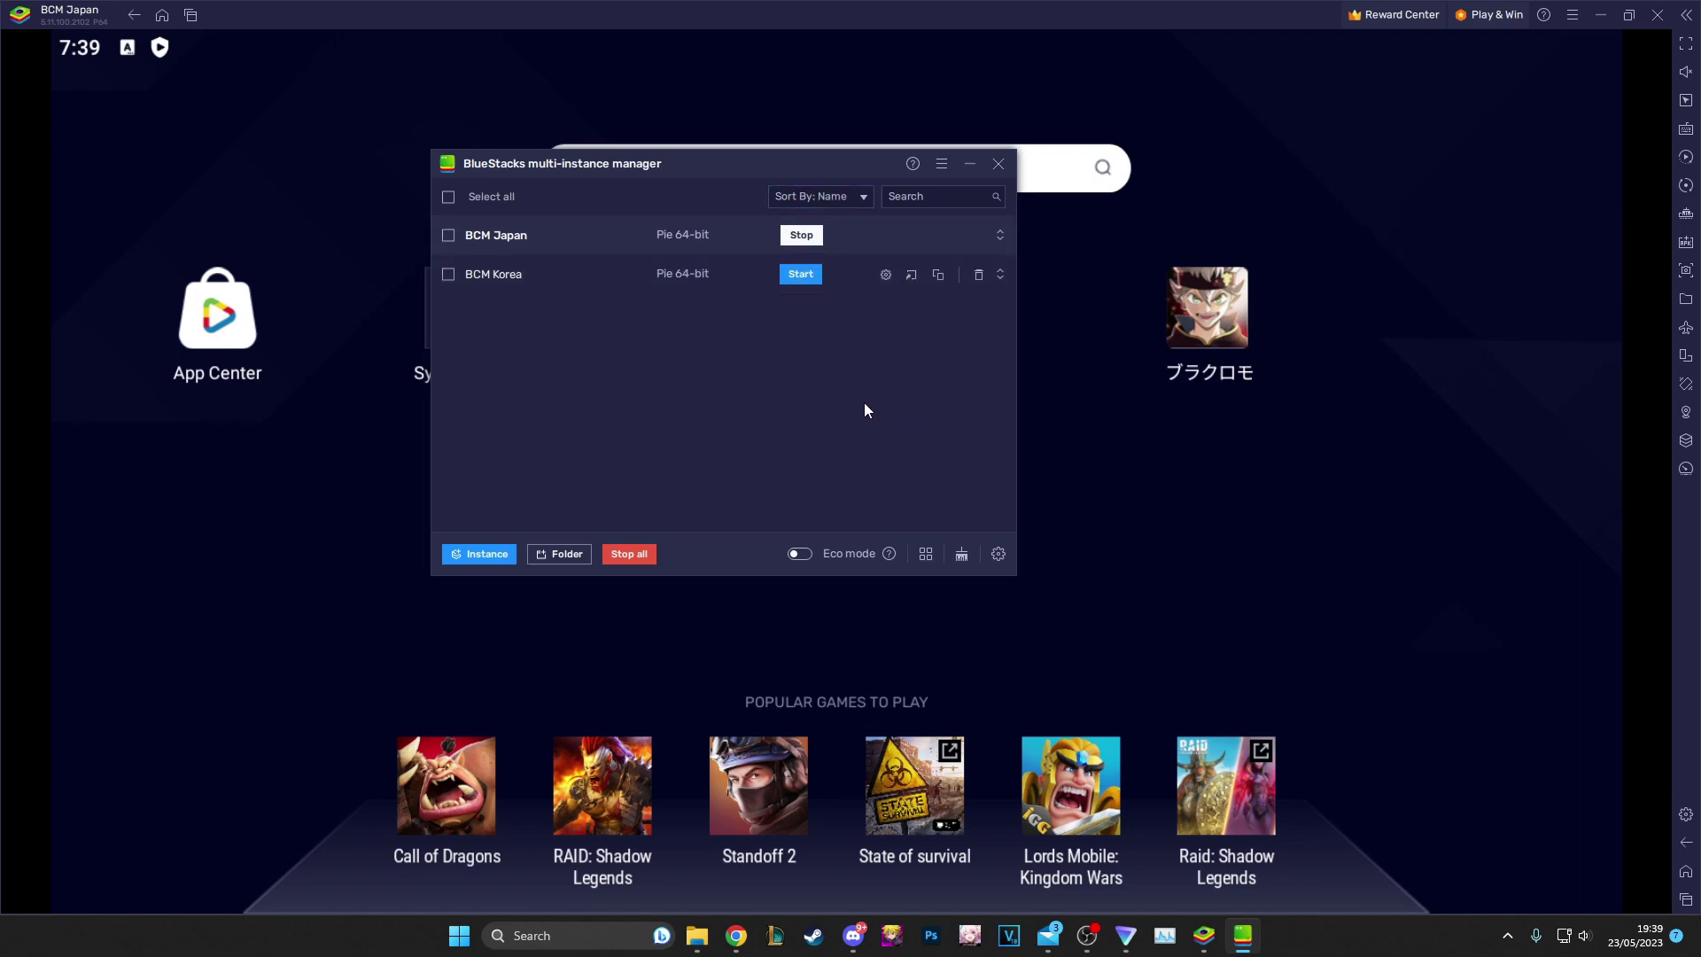
pyautogui.click(969, 167)
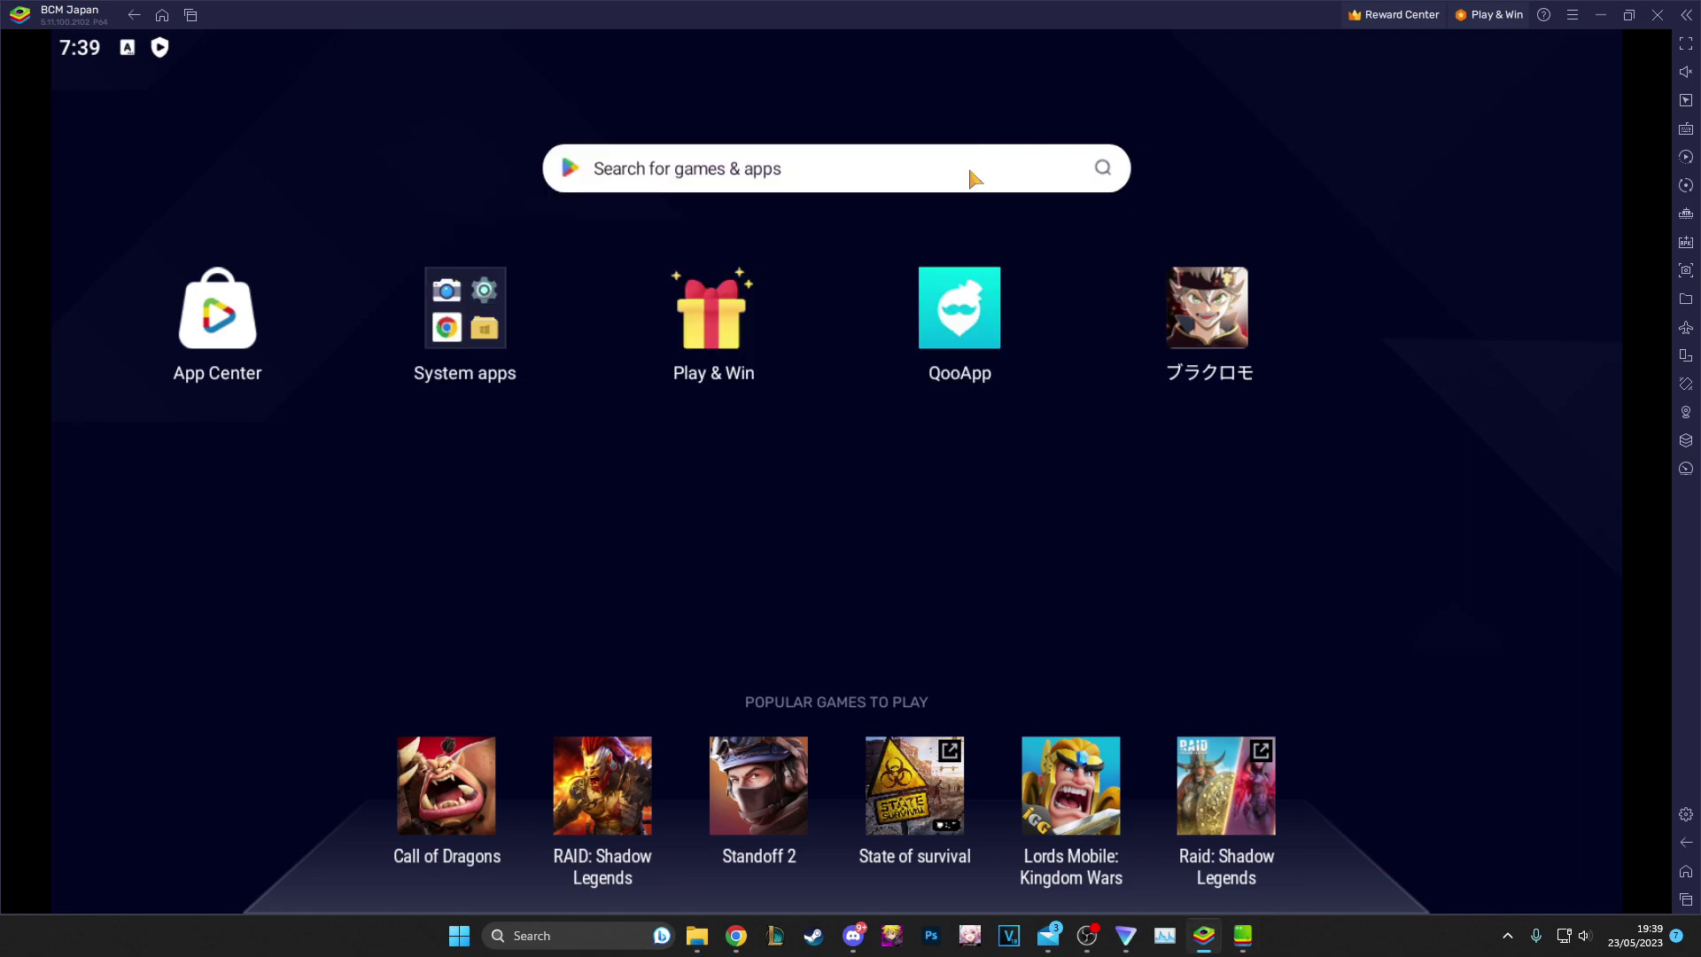
# - Launch ブラクロモ from the home screen and accept all terms with 全て同意してスタート
pyautogui.click(1219, 322)
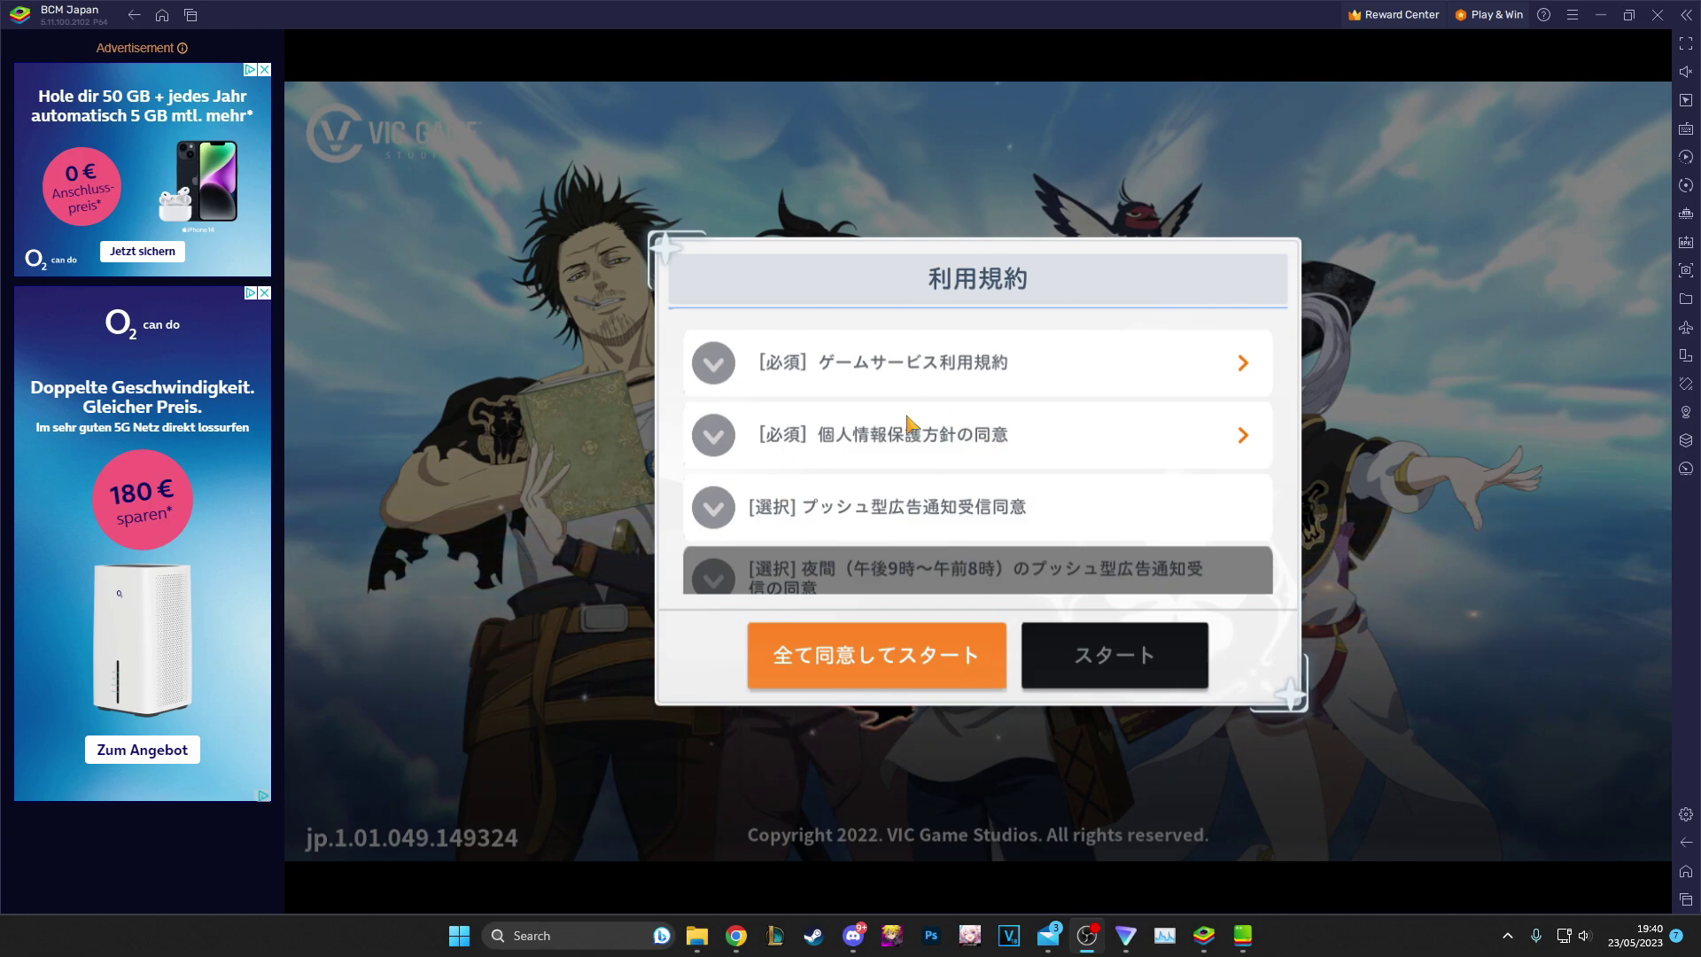
pyautogui.click(902, 662)
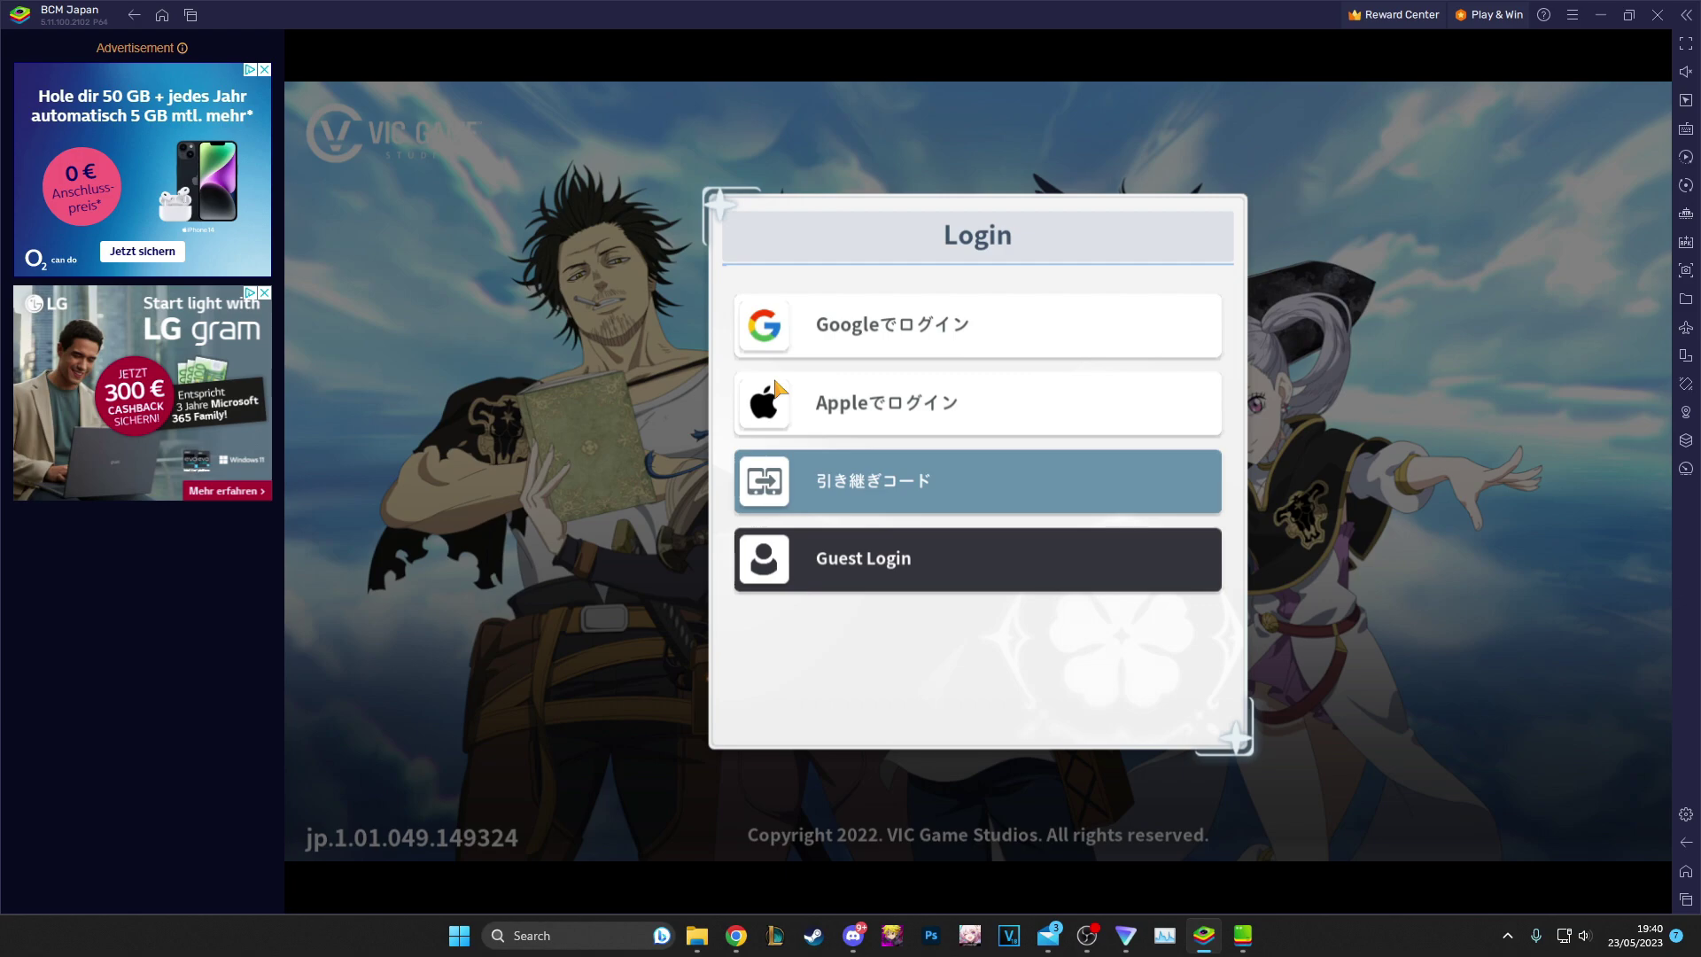
pyautogui.click(899, 568)
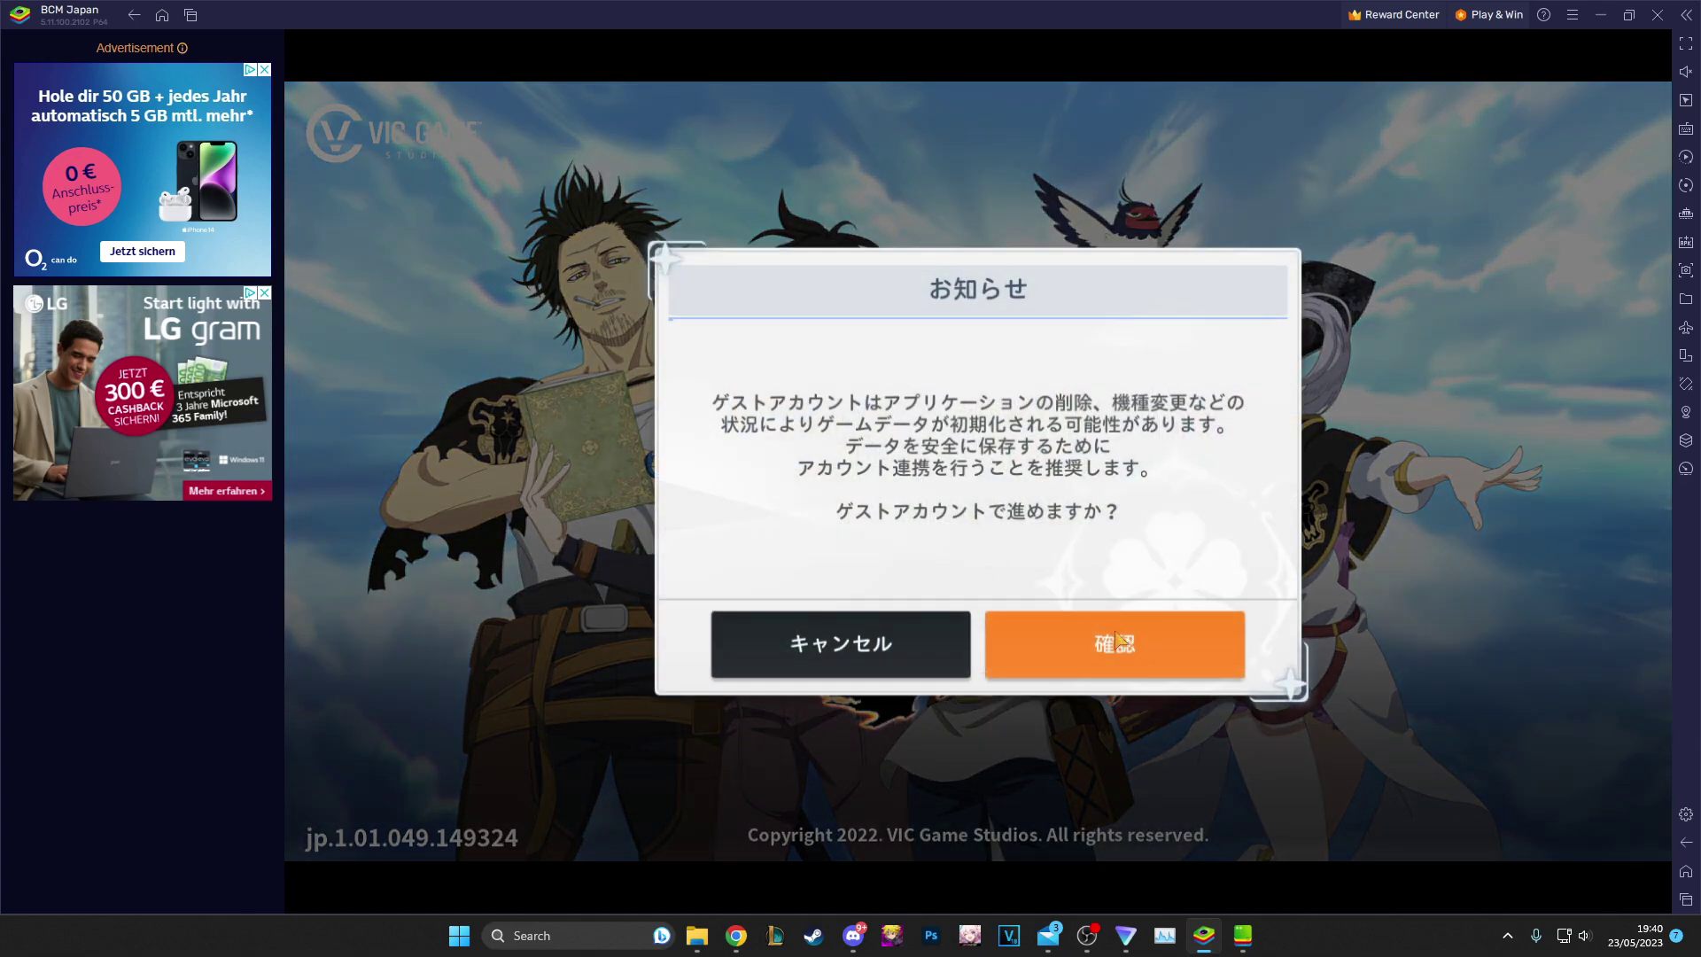
pyautogui.click(1124, 665)
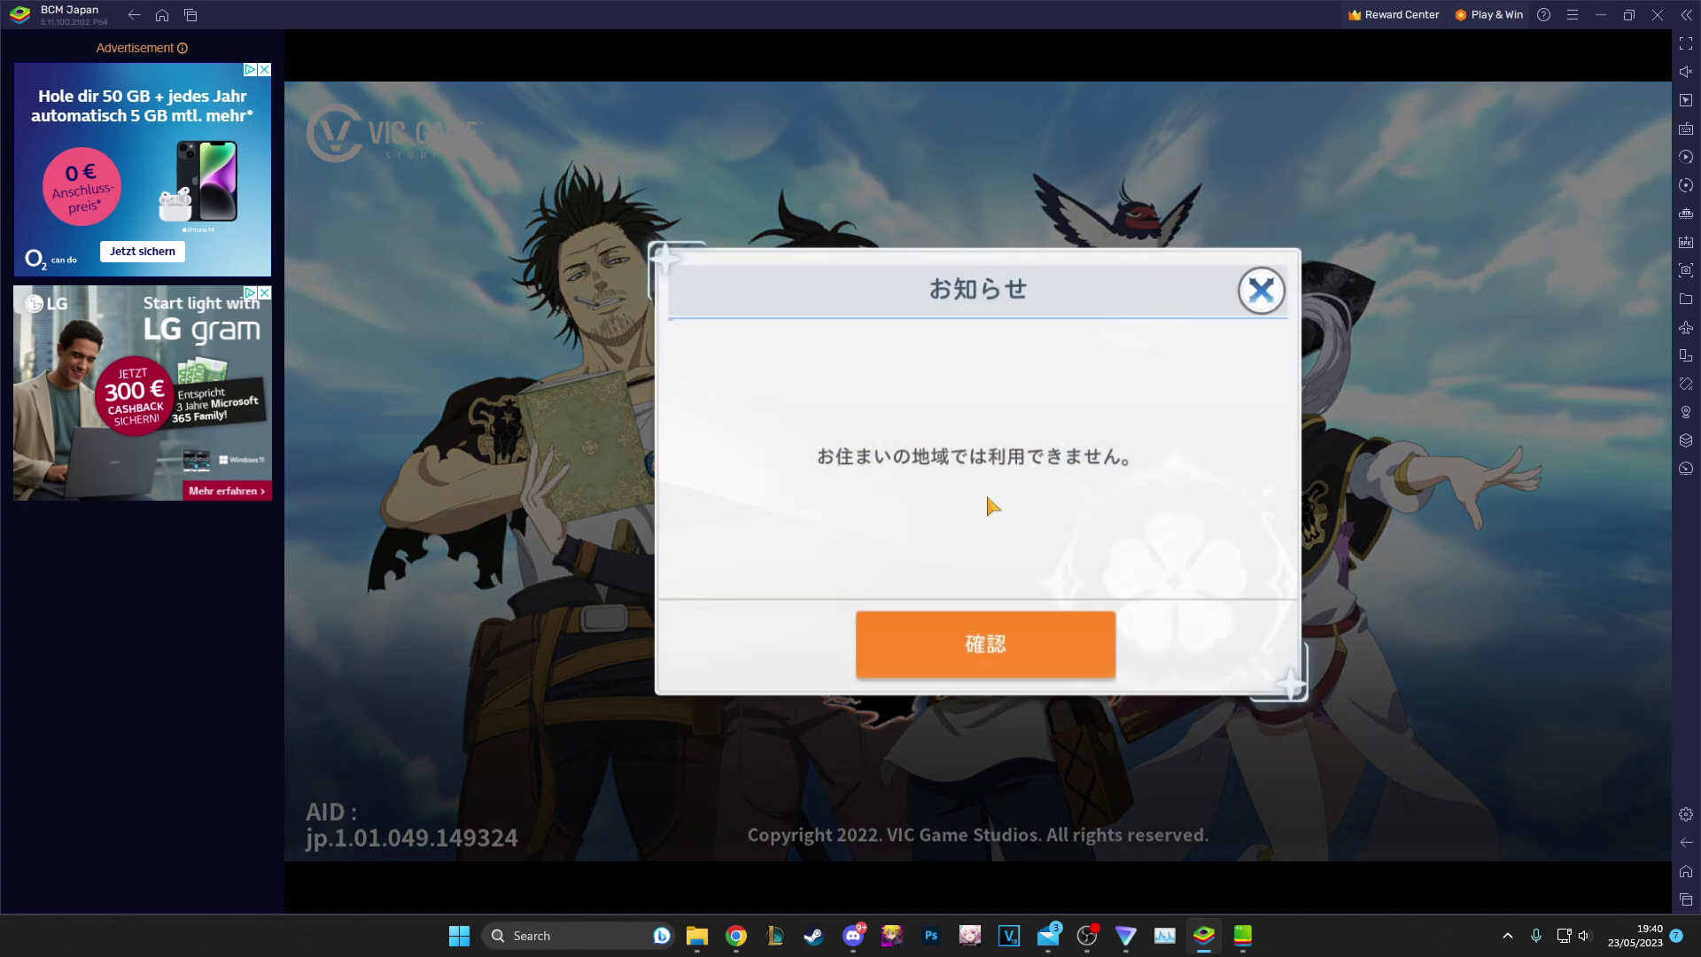
pyautogui.click(994, 638)
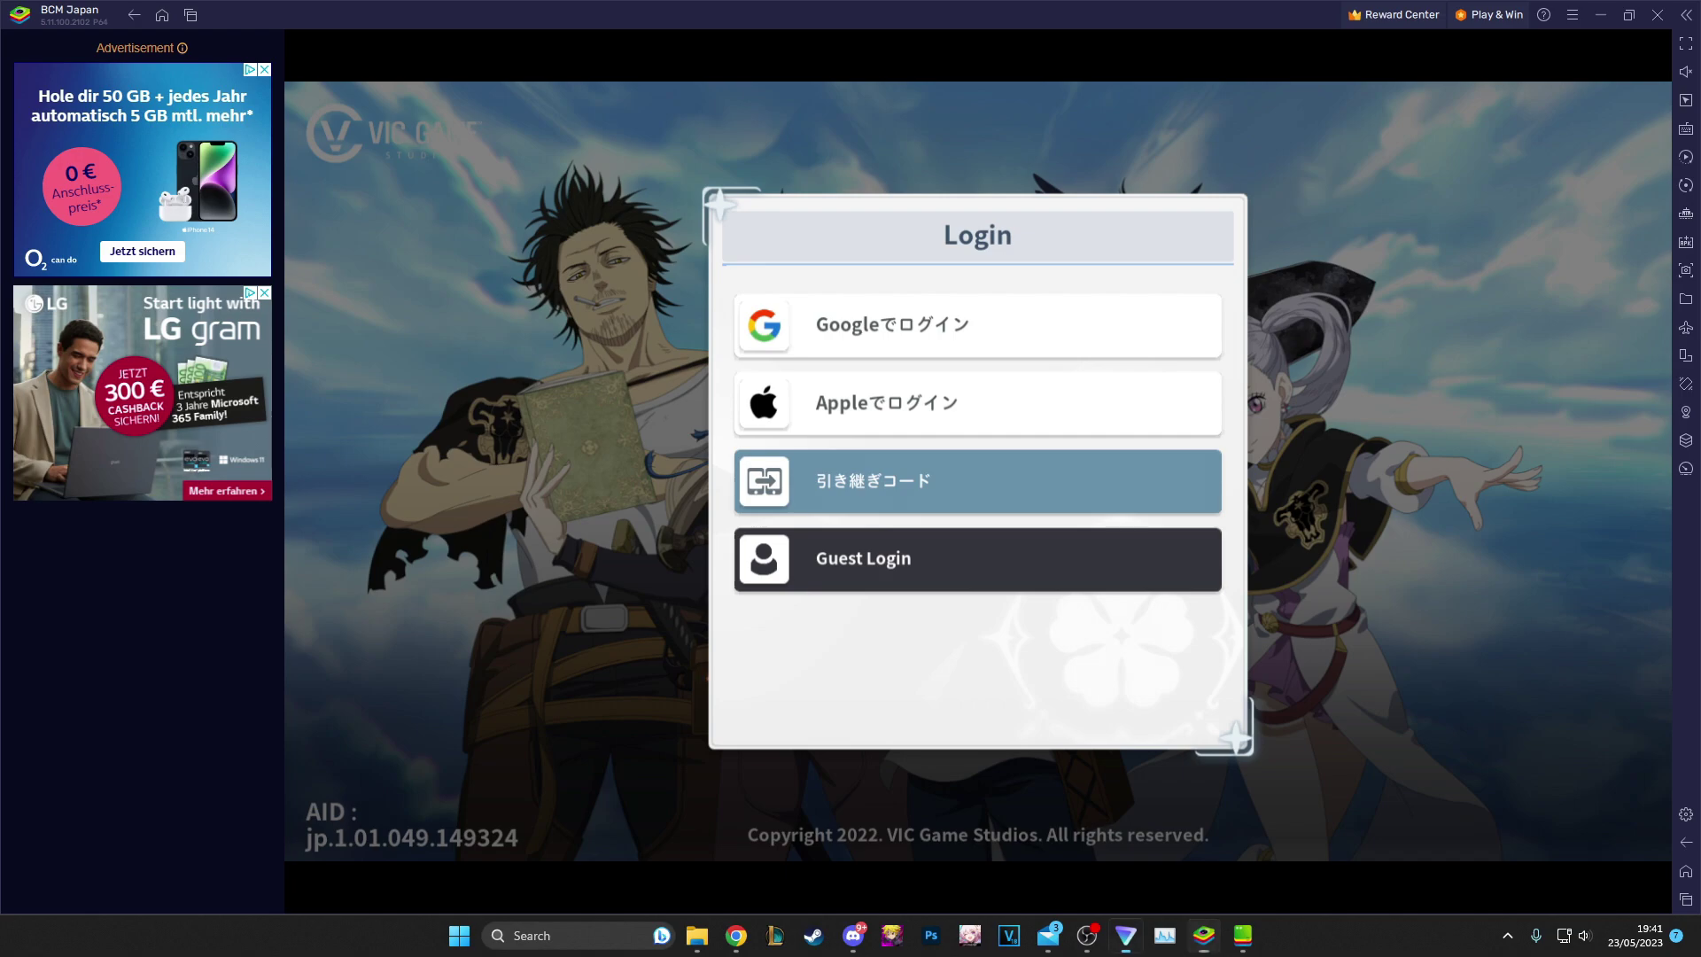
# - Move the ProtonVPN window aside, then log in as Guest and confirm with 確認
pyautogui.click(1126, 935)
pyautogui.moveTo(878, 236); pyautogui.dragTo(290, 152)
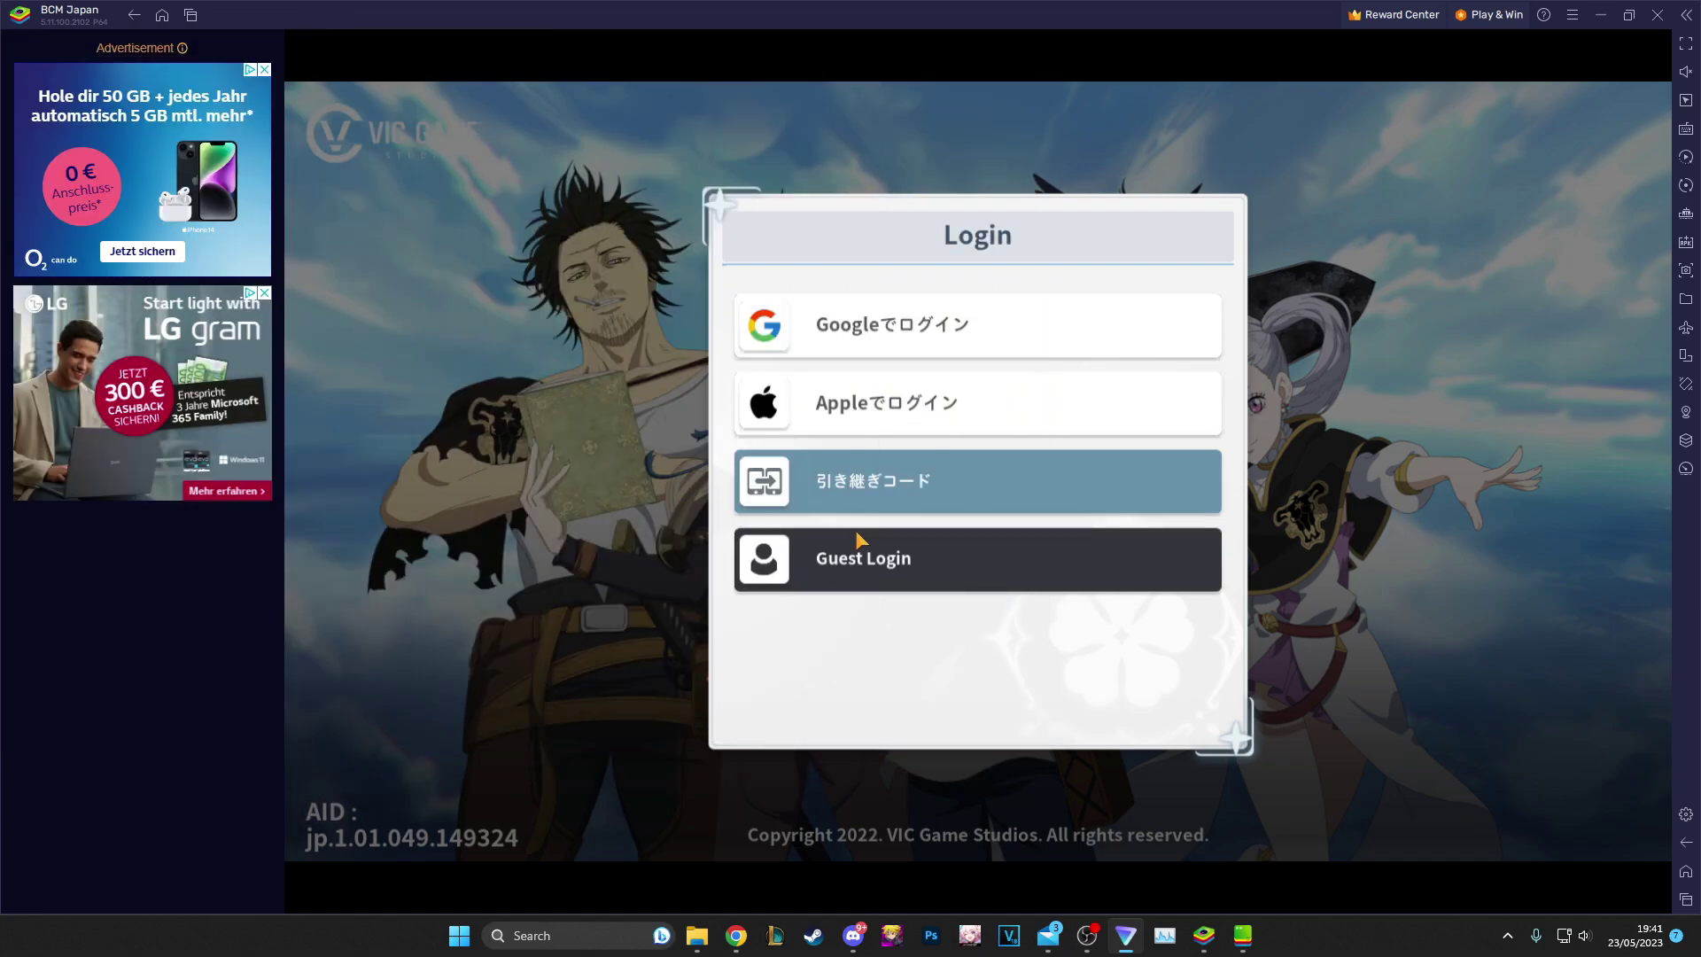
pyautogui.click(858, 539)
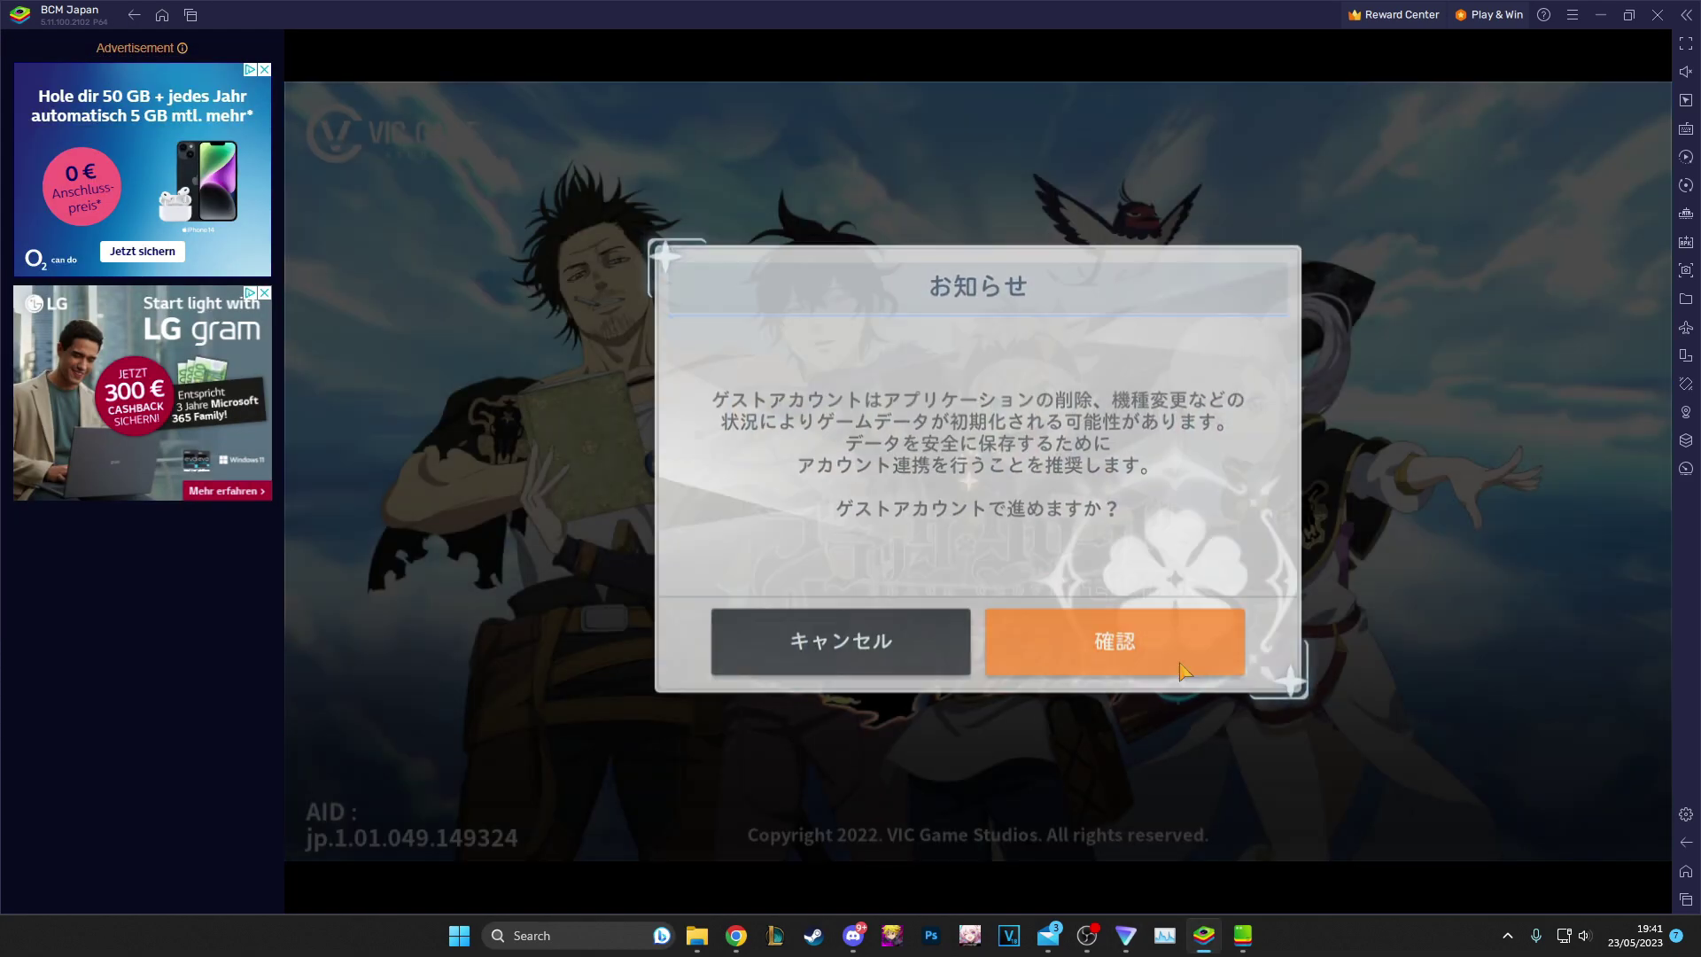
pyautogui.click(1181, 671)
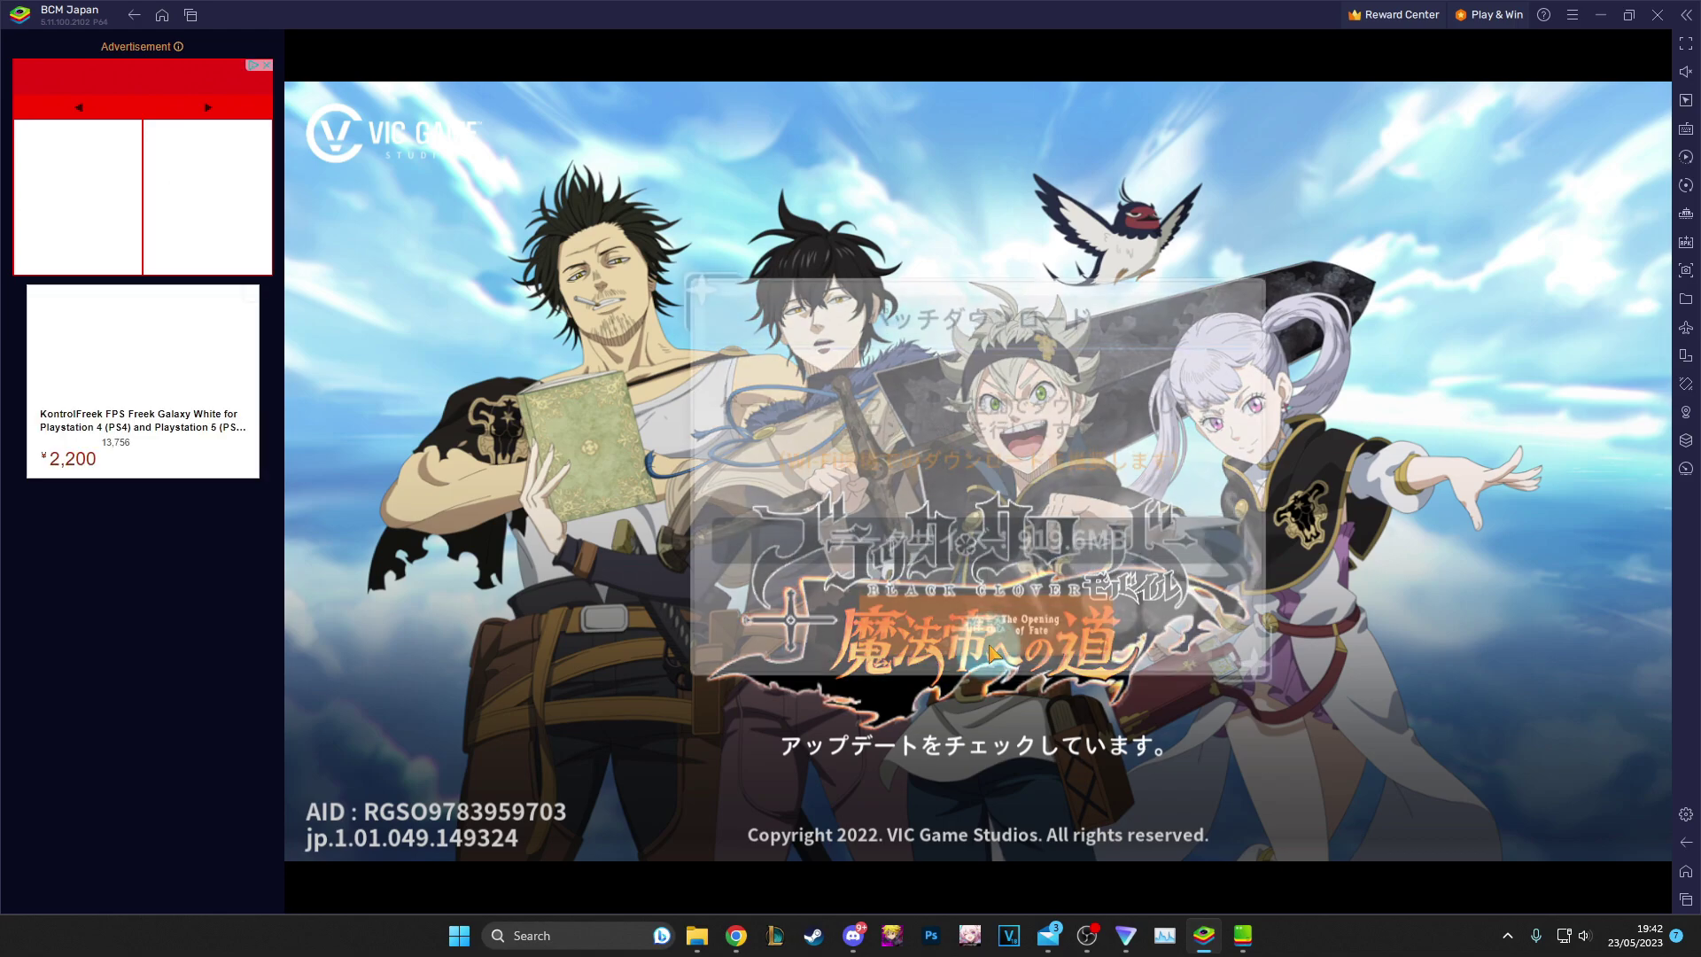
# - Confirm the 919.6MB patch download with 確認
pyautogui.click(999, 613)
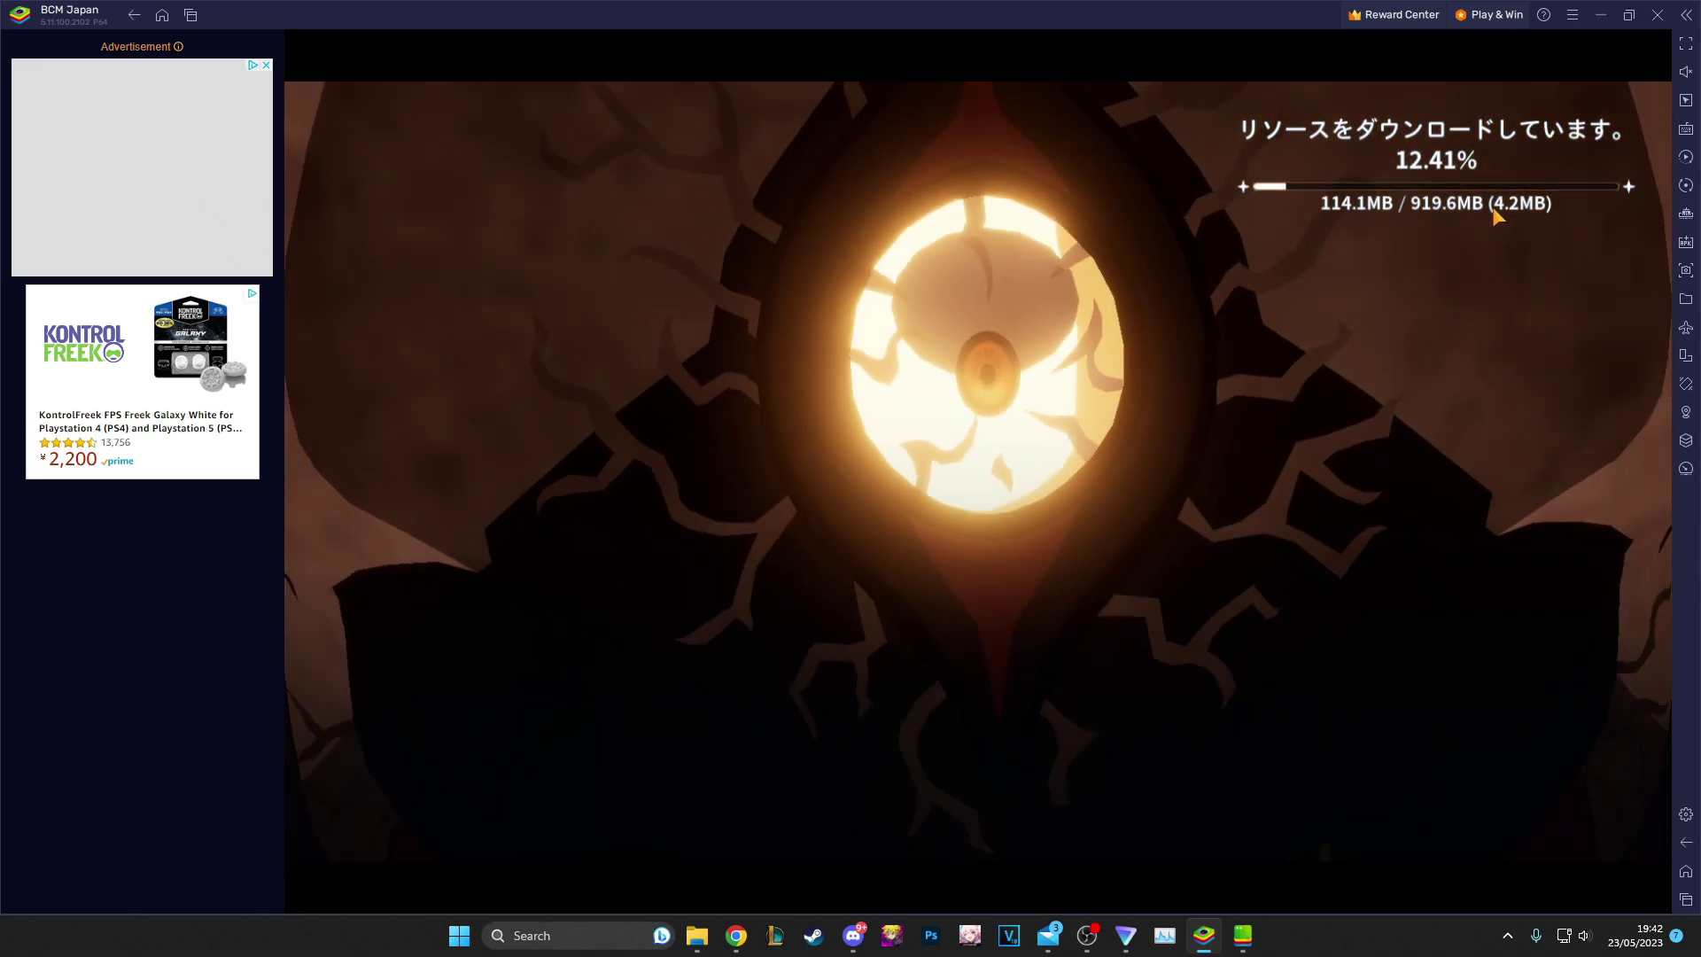
# - Advance the intro cutscene, cast the lightning skill on the demon, and dismiss the battle timeline tip
pyautogui.click(1495, 214)
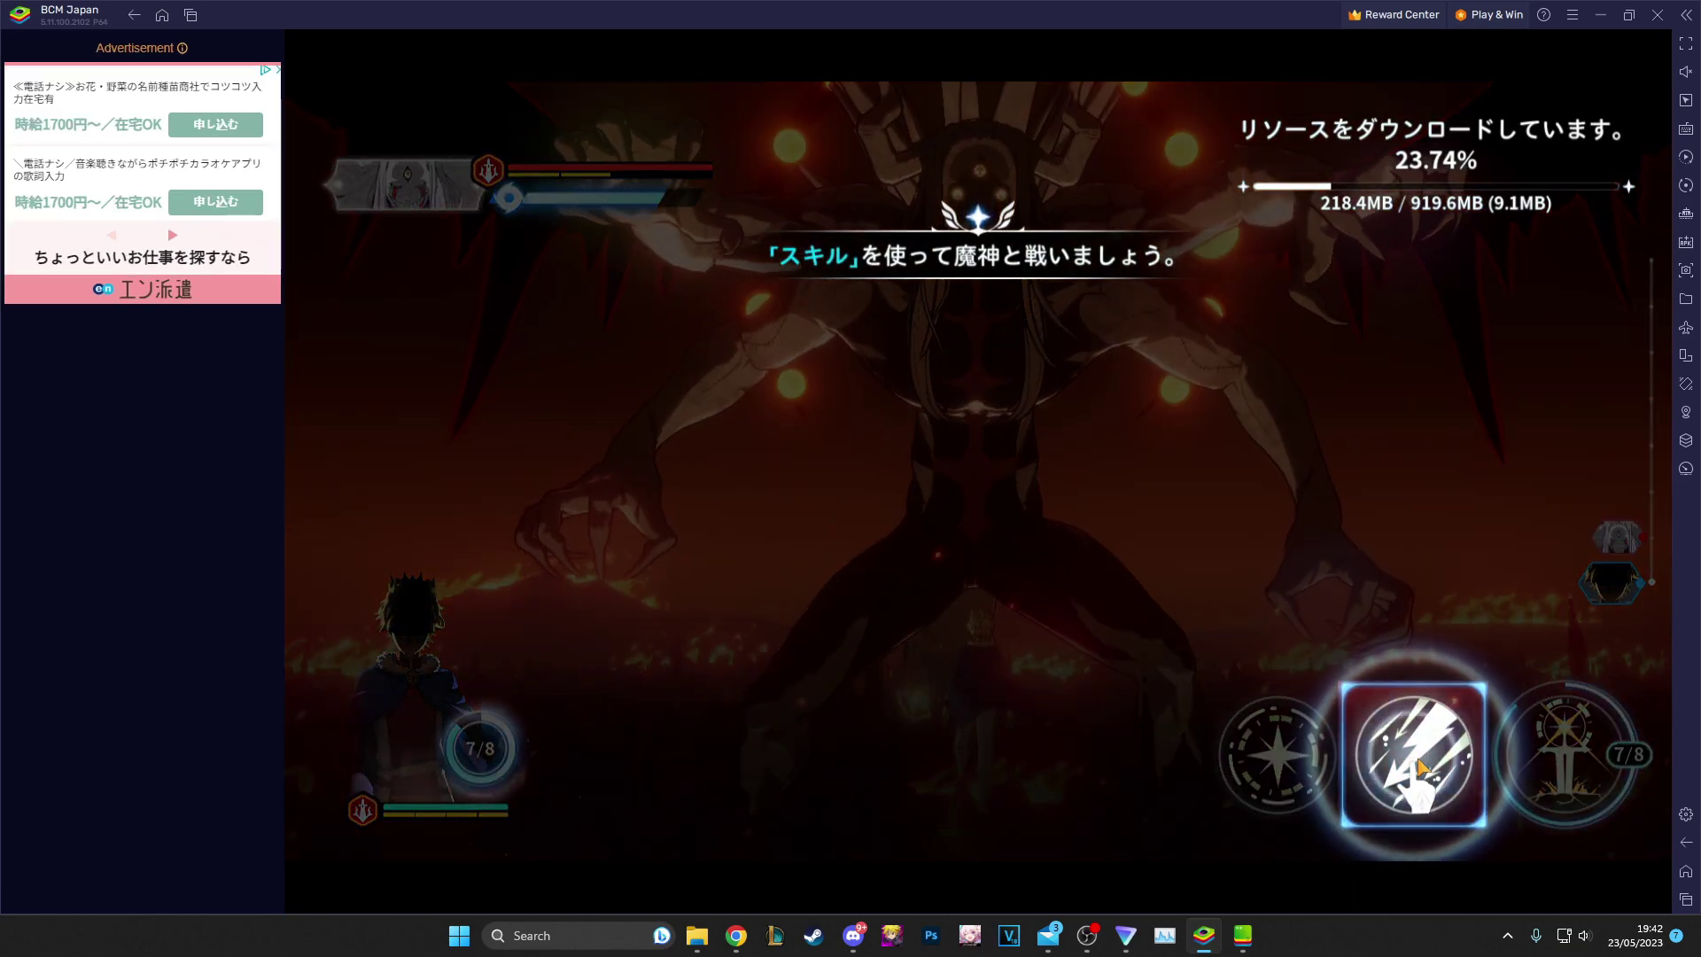
pyautogui.click(1413, 753)
pyautogui.click(1004, 465)
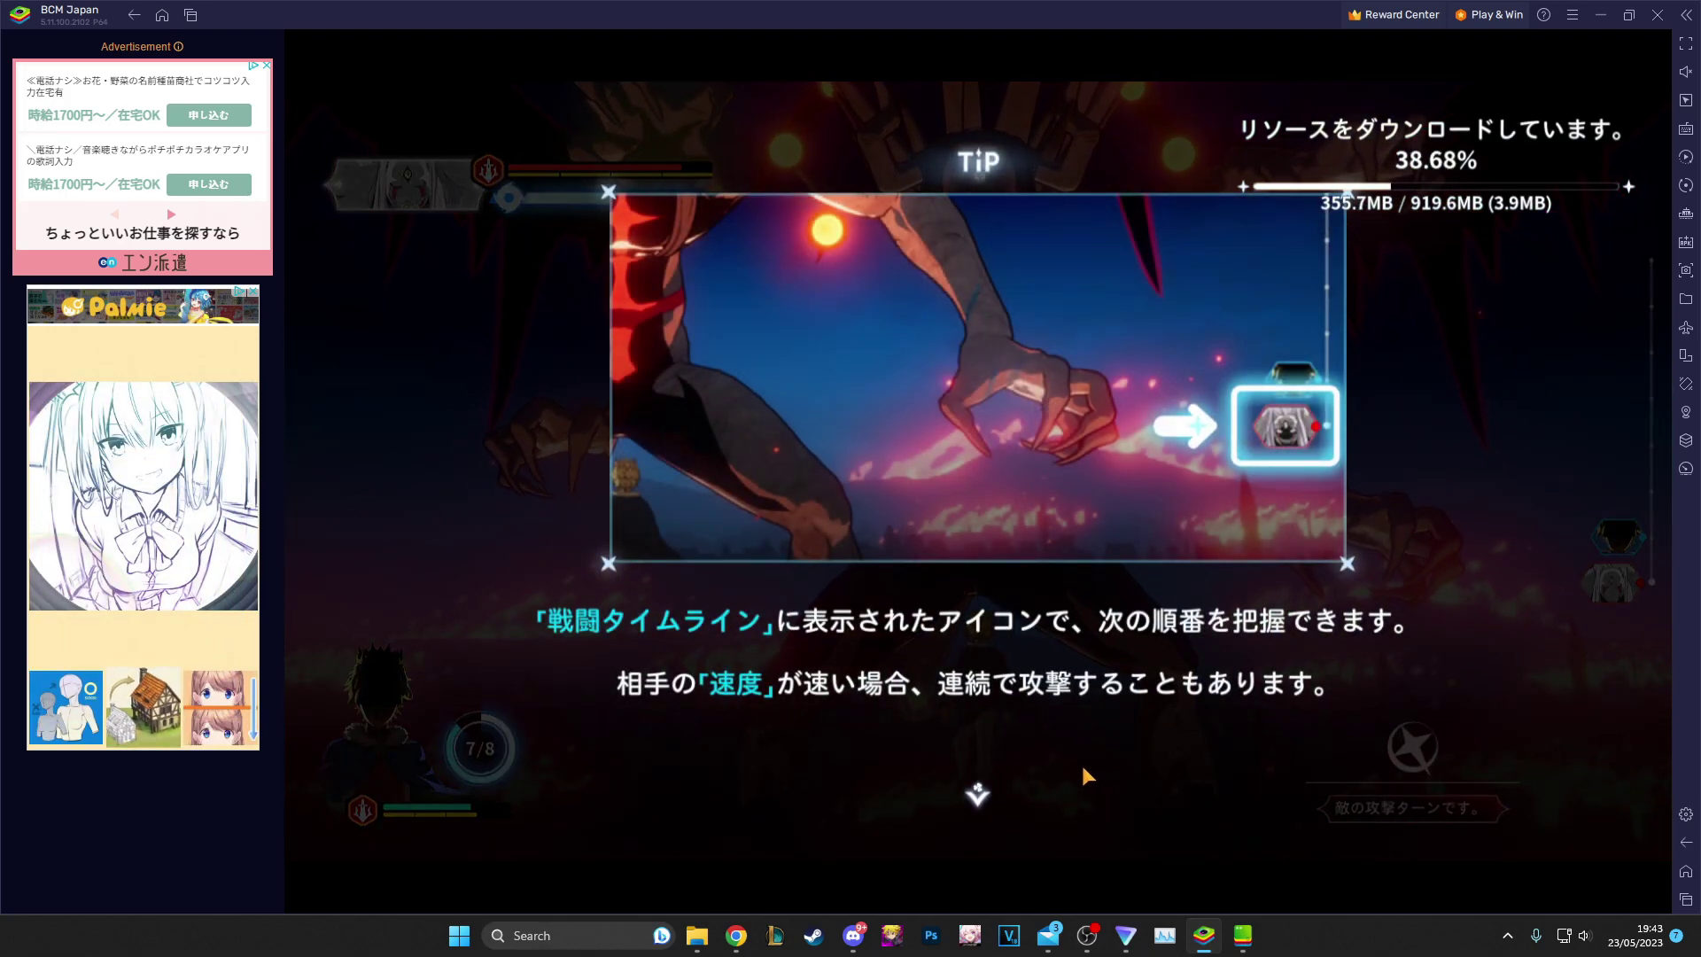
pyautogui.click(1082, 770)
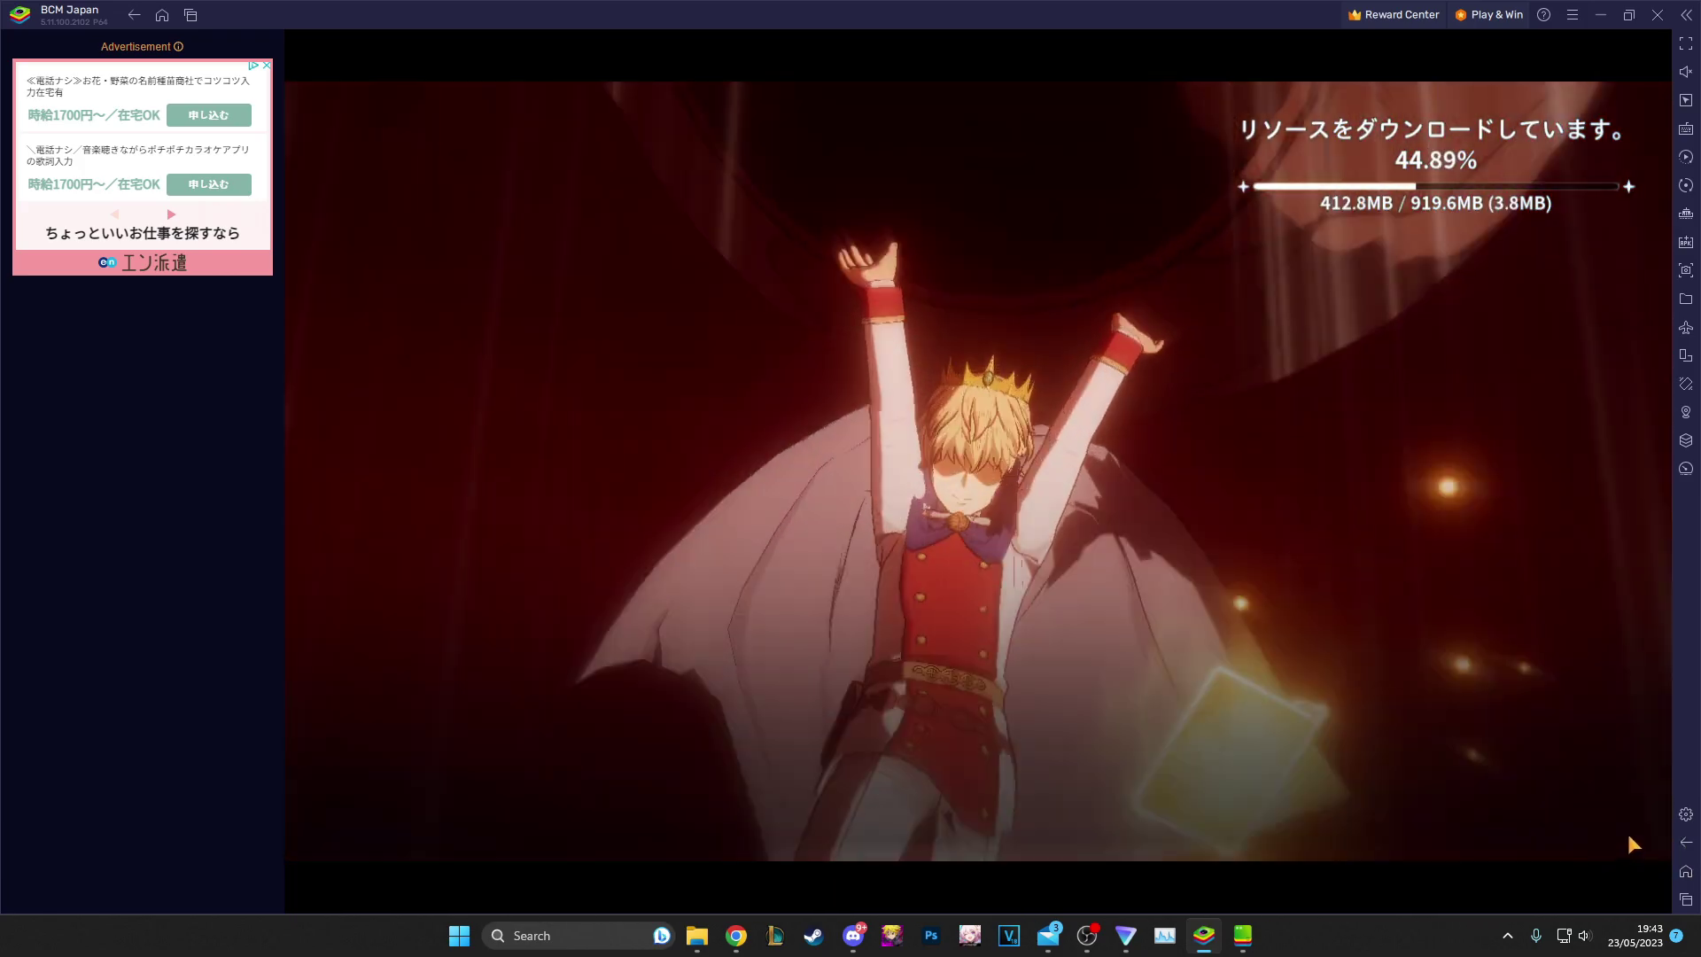
pyautogui.click(1410, 610)
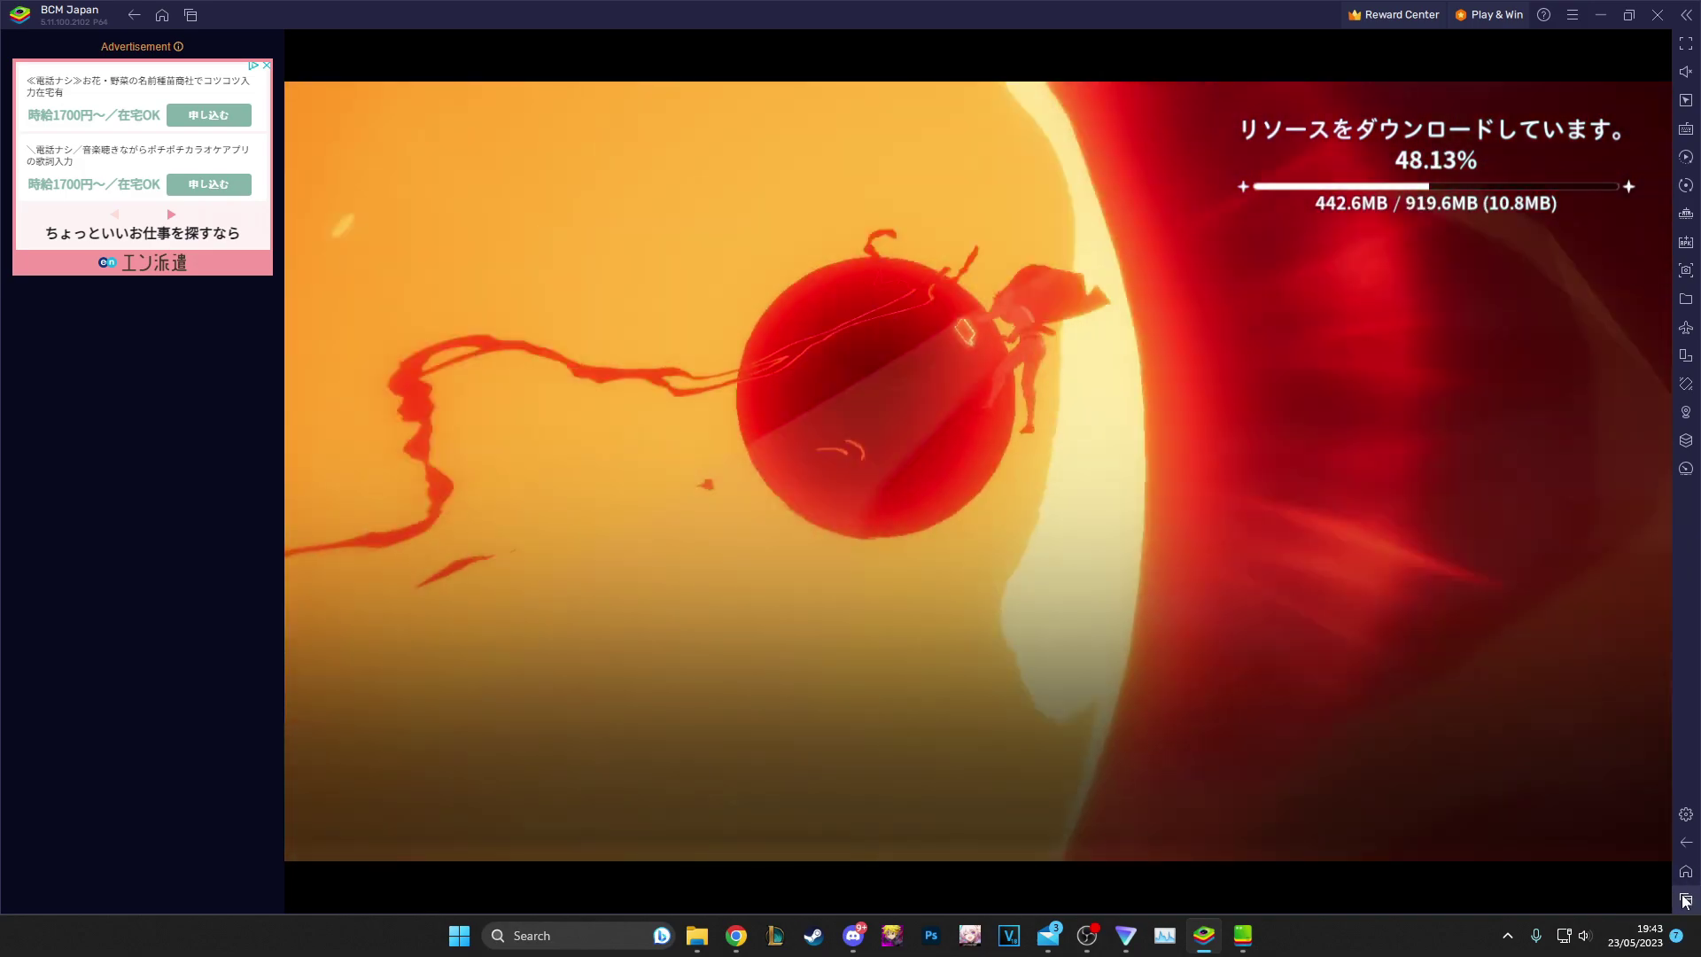
# - Clear recent apps, close BCM Japan, minimize Chrome, and start BCM Korea from Multi-Instance Manager
pyautogui.click(1686, 900)
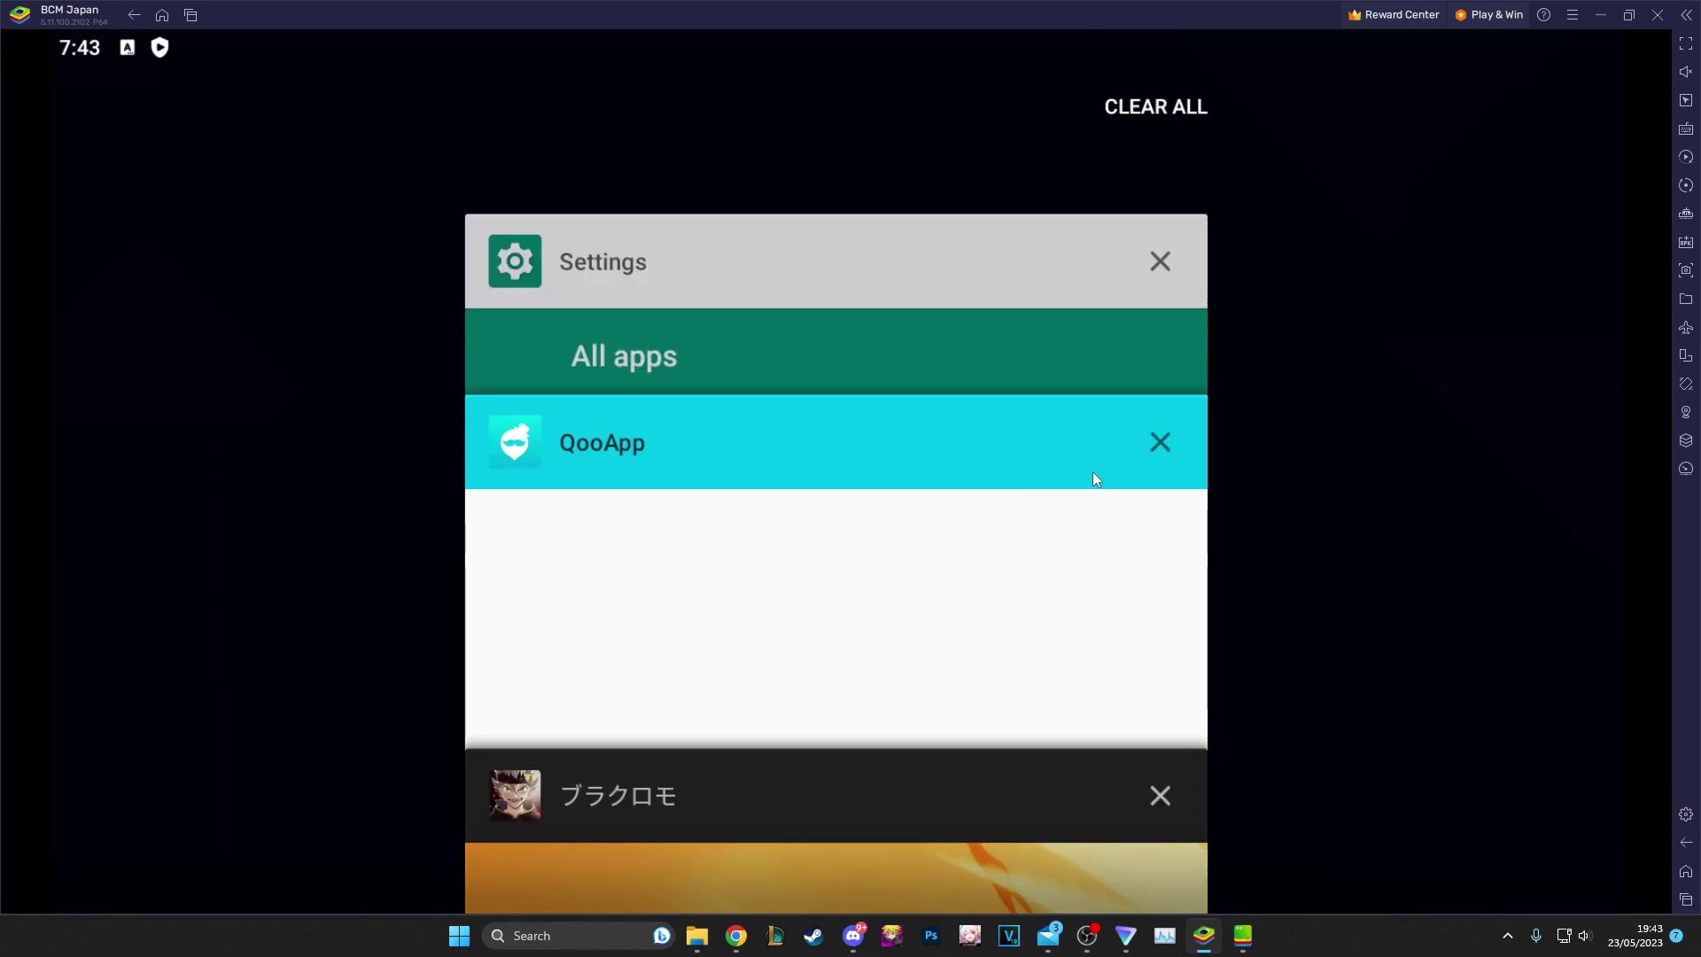
pyautogui.moveTo(1092, 479); pyautogui.dragTo(1285, 425)
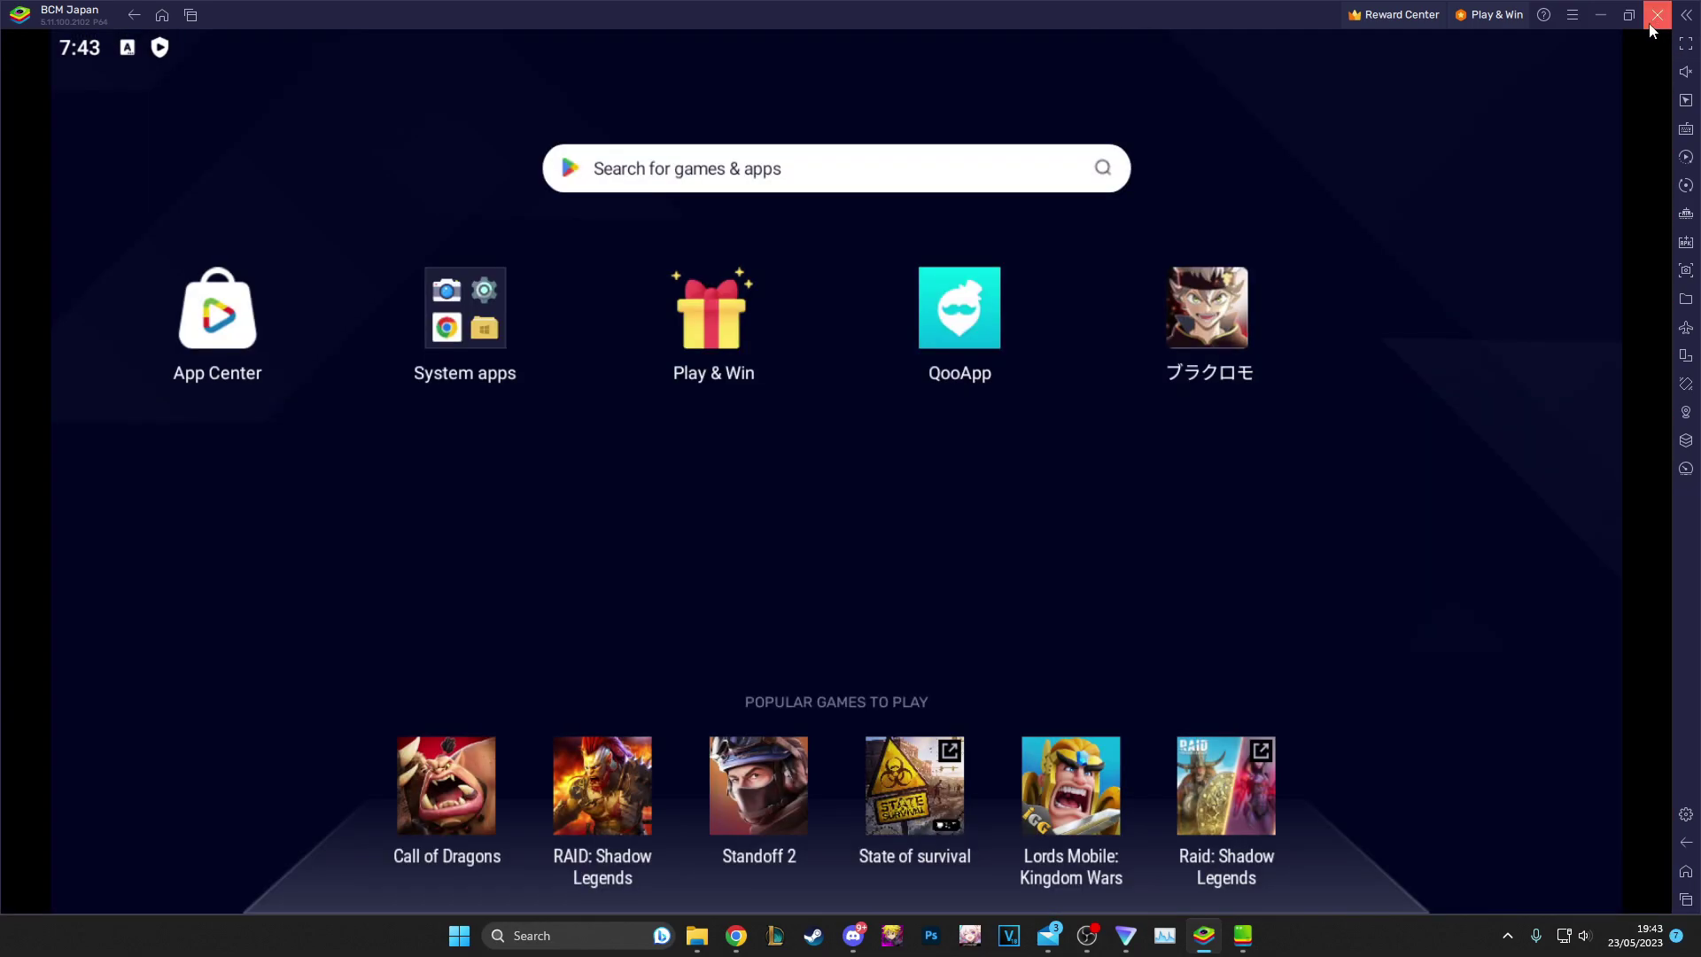
pyautogui.click(1656, 15)
pyautogui.click(966, 488)
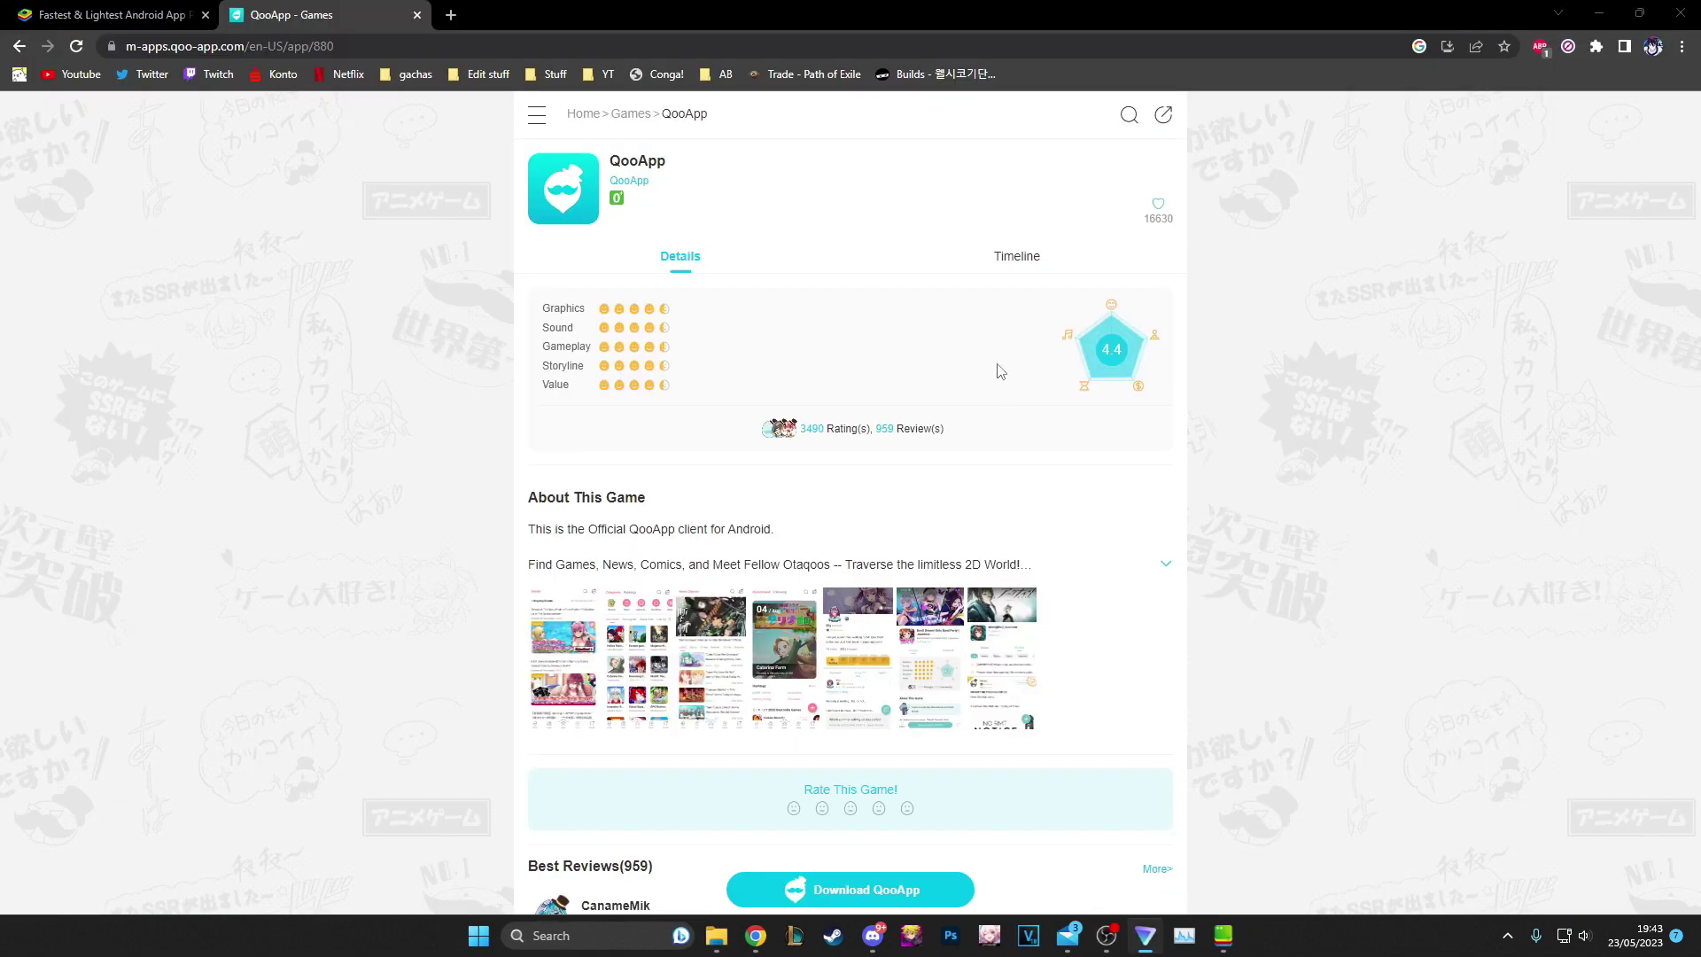
pyautogui.click(1613, 13)
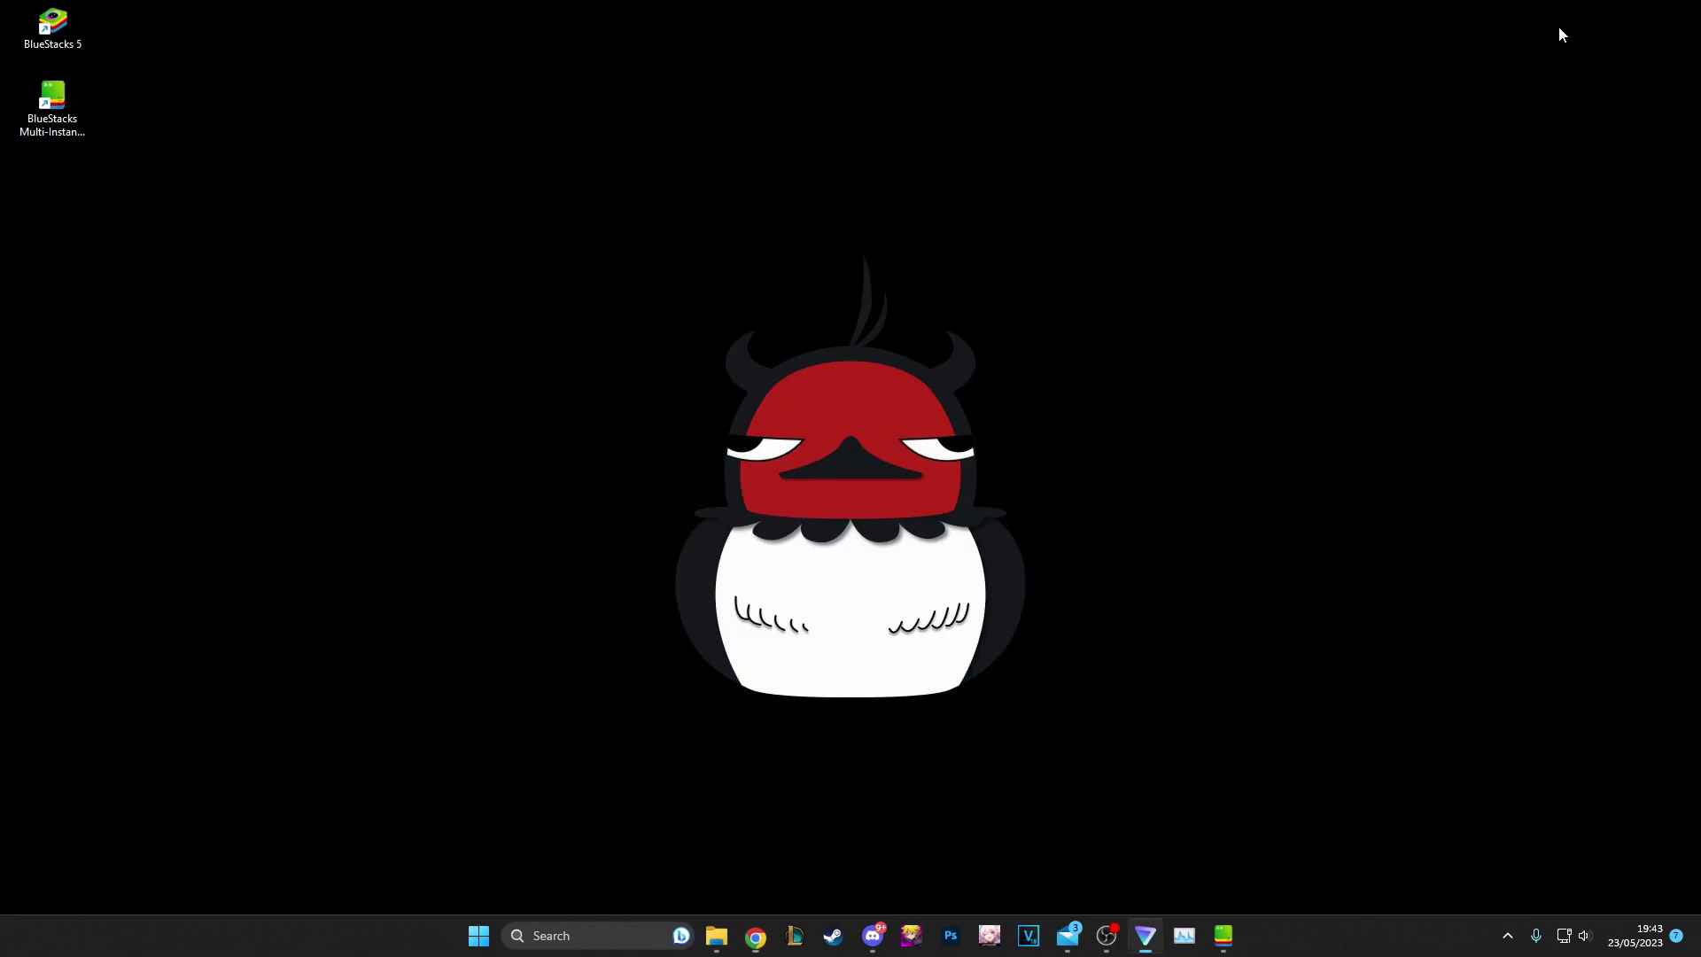
pyautogui.click(1222, 939)
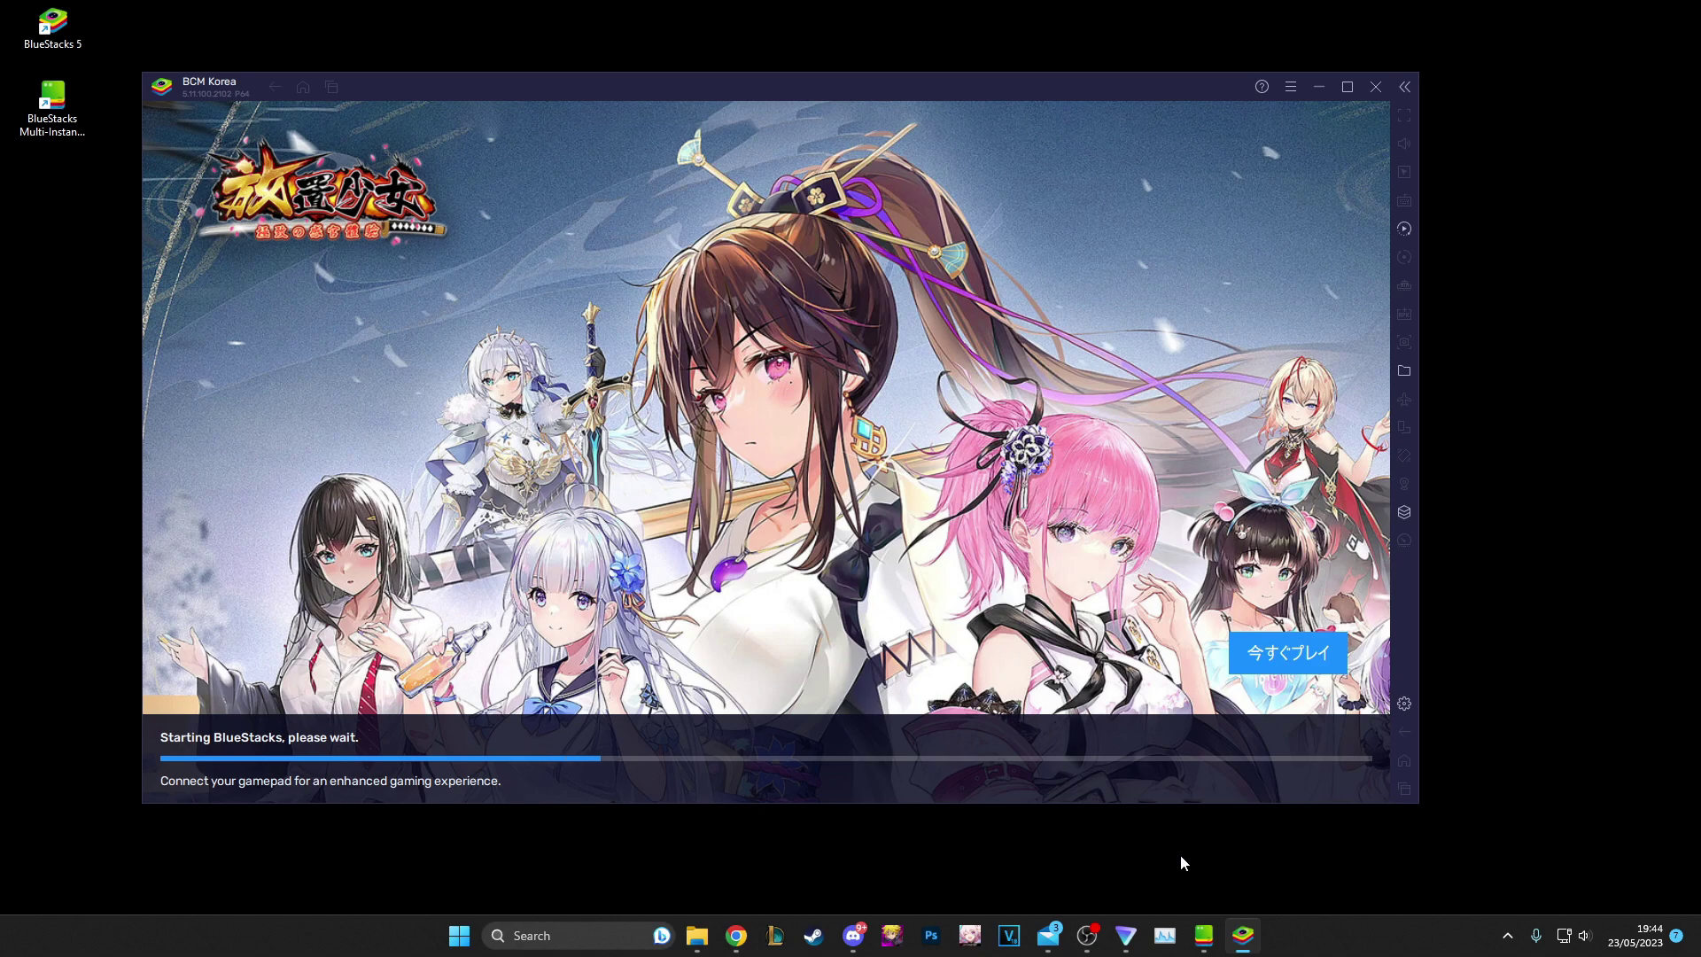
# - Switch to the Downloads folder, select the QooApp APK, then switch back to ProtonVPN
pyautogui.hotkey('alt', 'Tab')
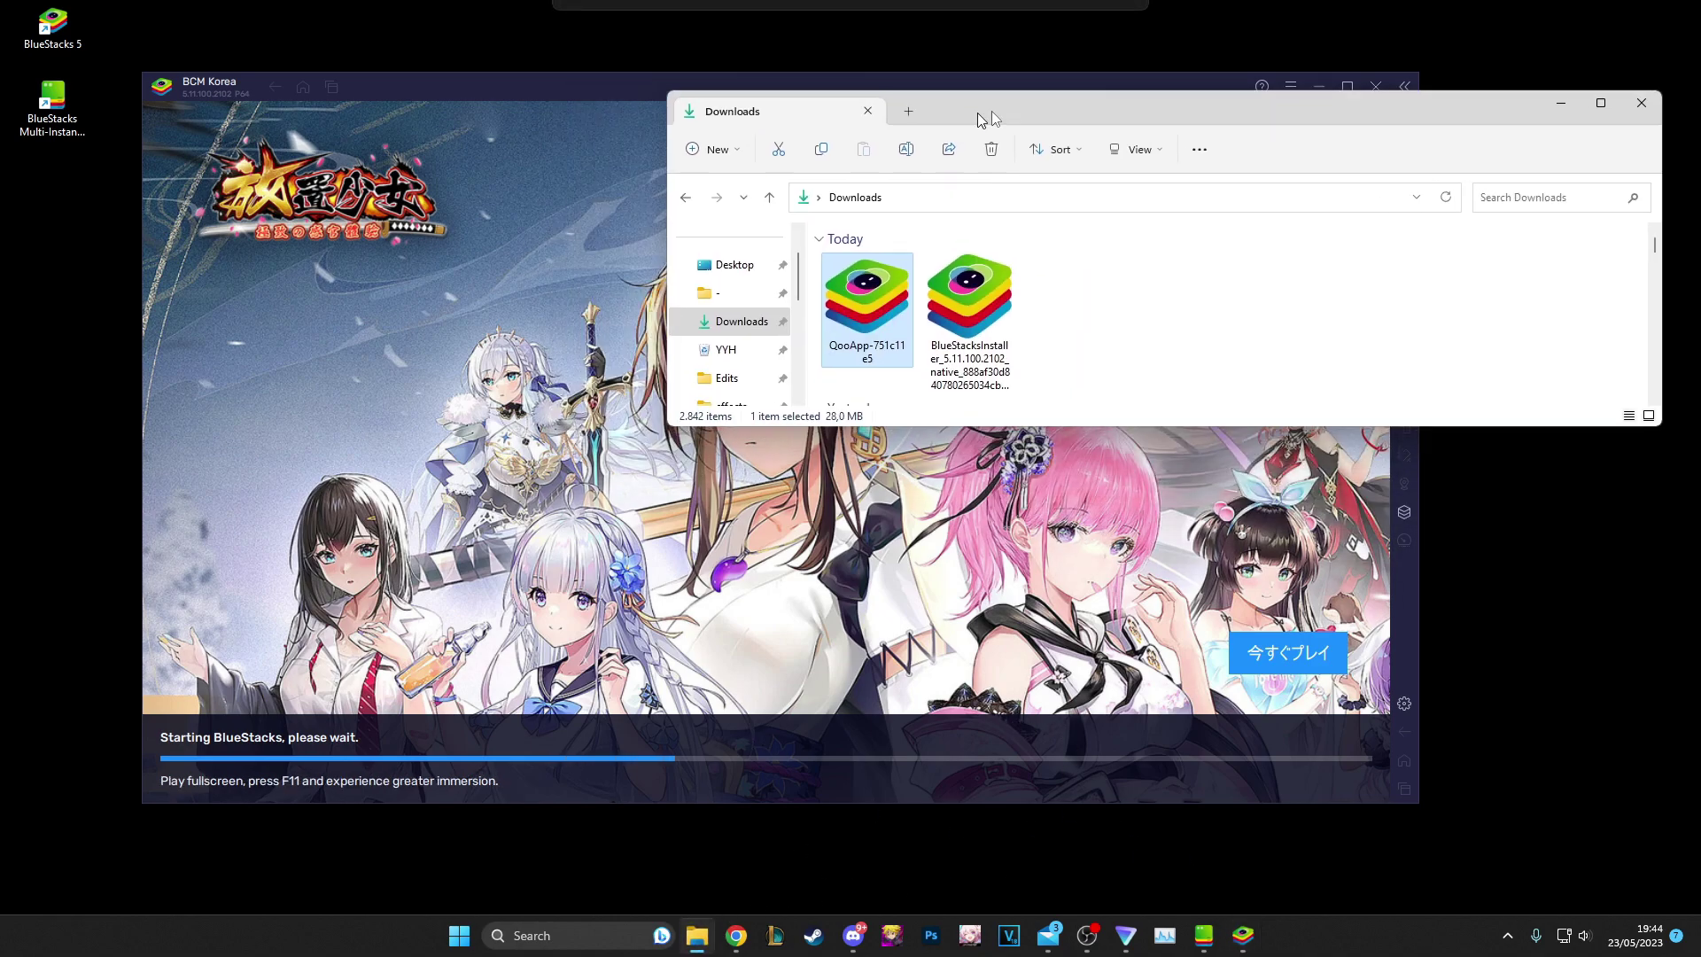
pyautogui.moveTo(939, 328)
pyautogui.mouseDown()
pyautogui.moveTo(589, 334)
pyautogui.moveTo(935, 332)
pyautogui.mouseUp()
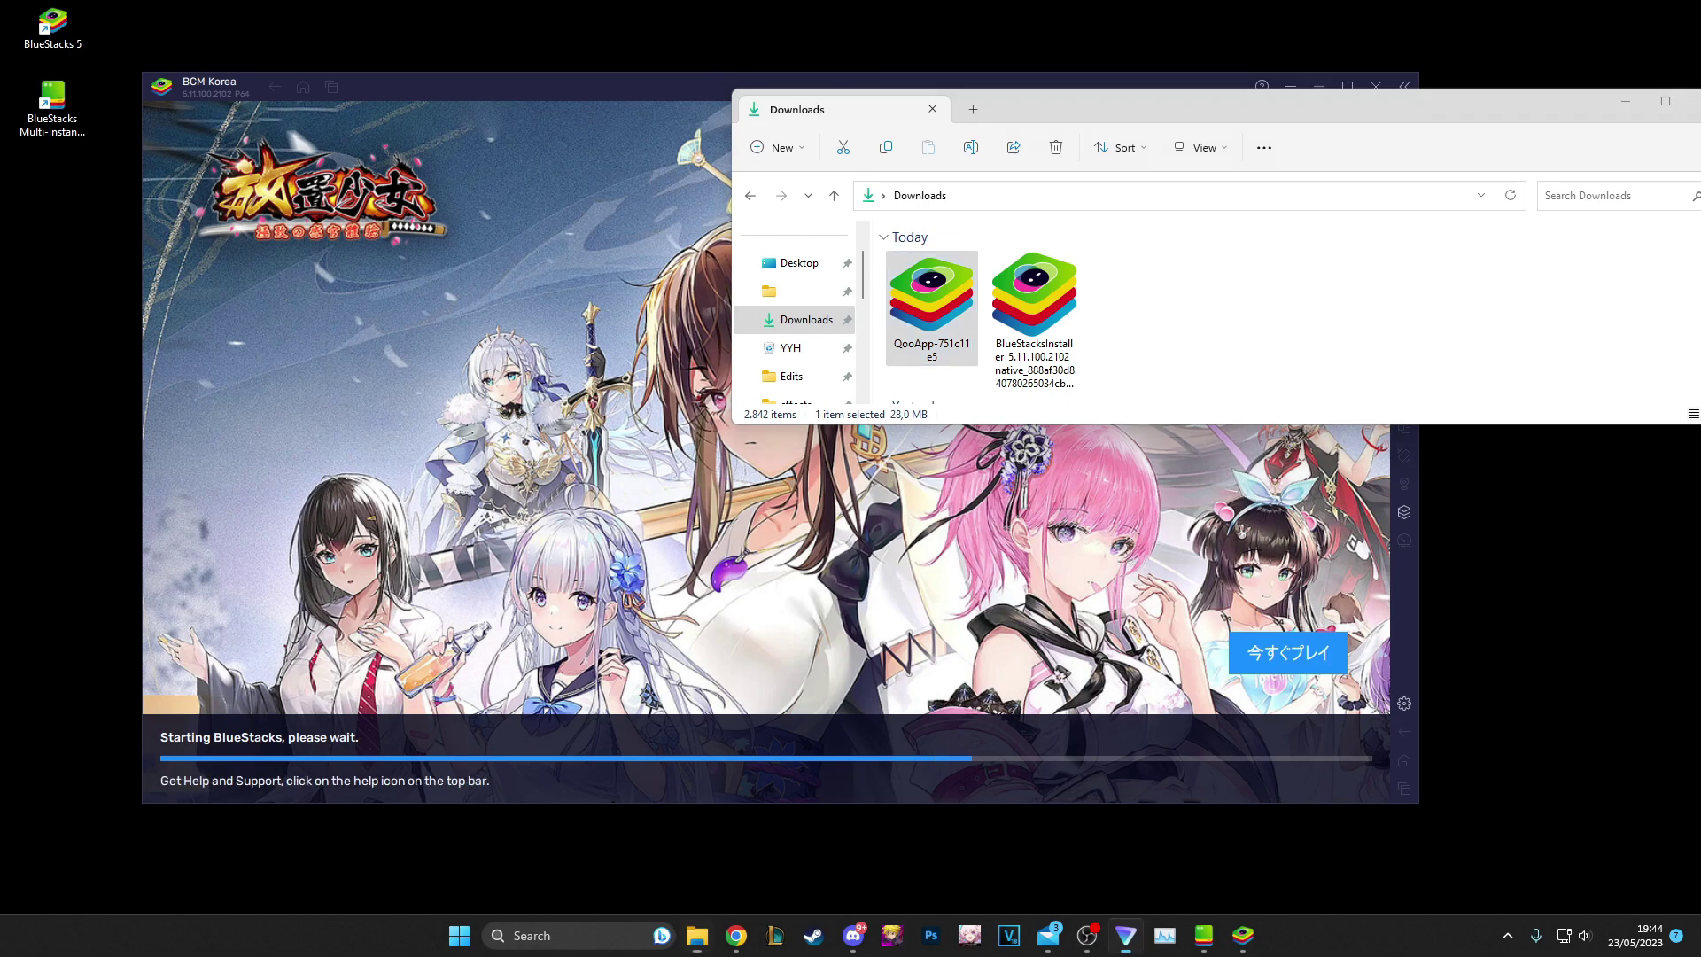
pyautogui.hotkey('alt', 'Tab')
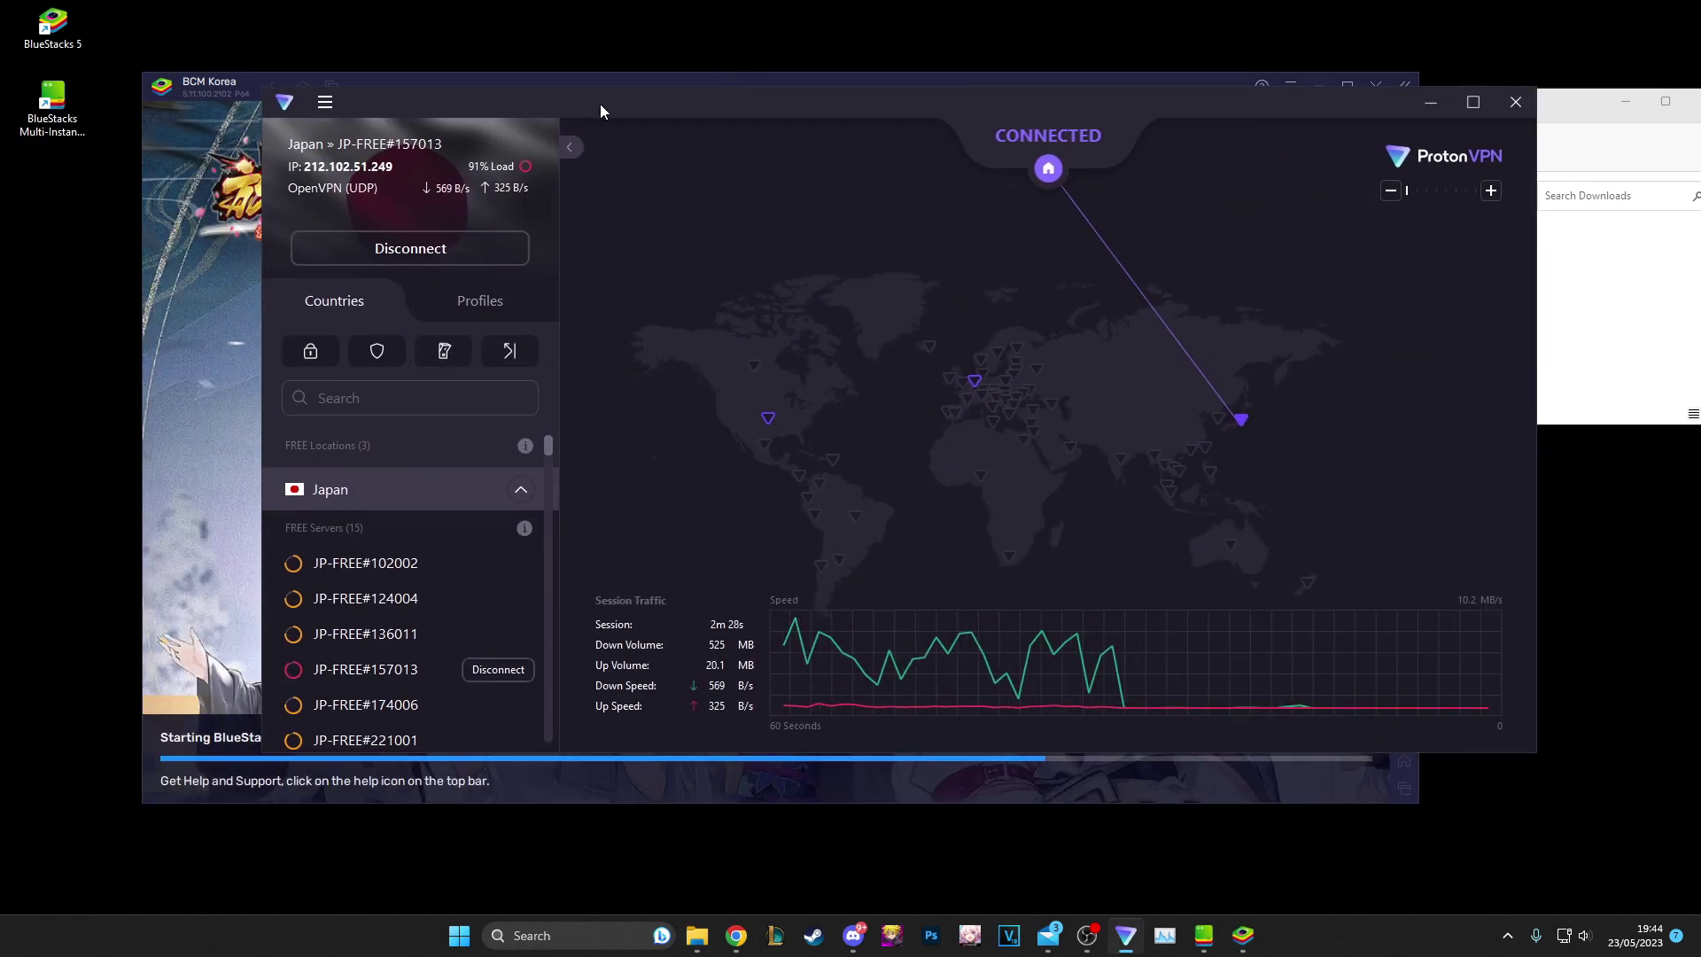
# - Minimize the ProtonVPN window connected to the Japan server
pyautogui.click(1430, 102)
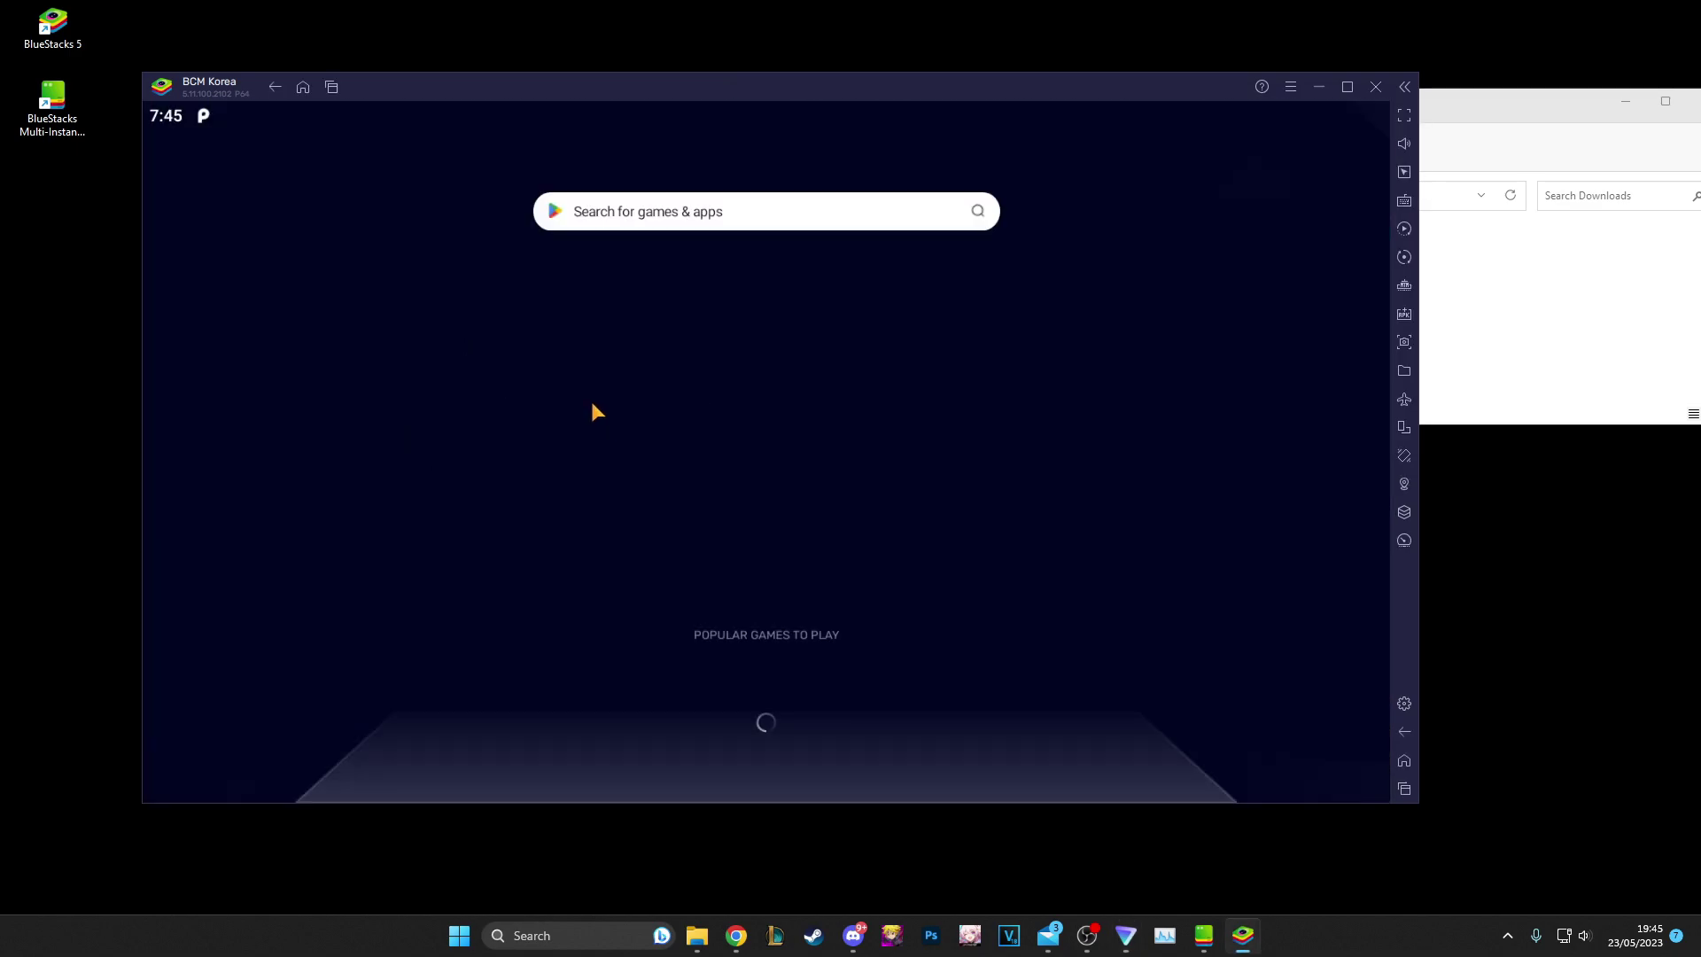
# - Resize and position the Downloads window over the BCM Korea emulator so the APK is visible
pyautogui.click(1500, 304)
pyautogui.moveTo(1170, 89); pyautogui.dragTo(987, 430)
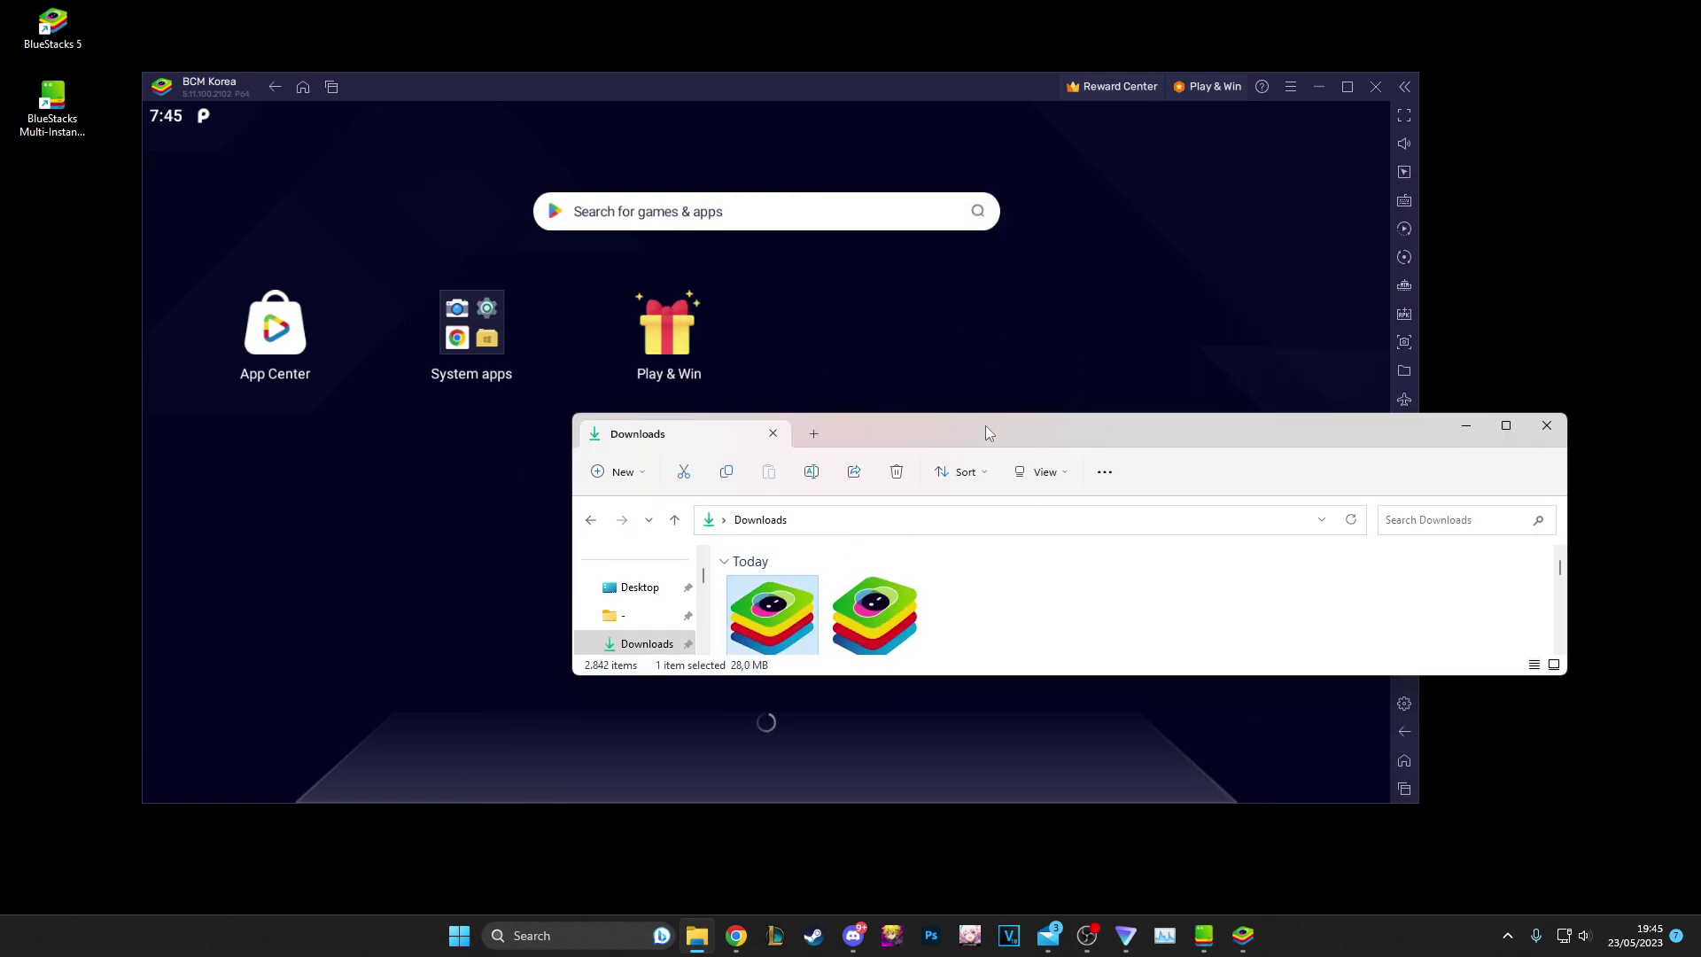
pyautogui.moveTo(985, 433); pyautogui.dragTo(769, 525)
pyautogui.click(397, 305)
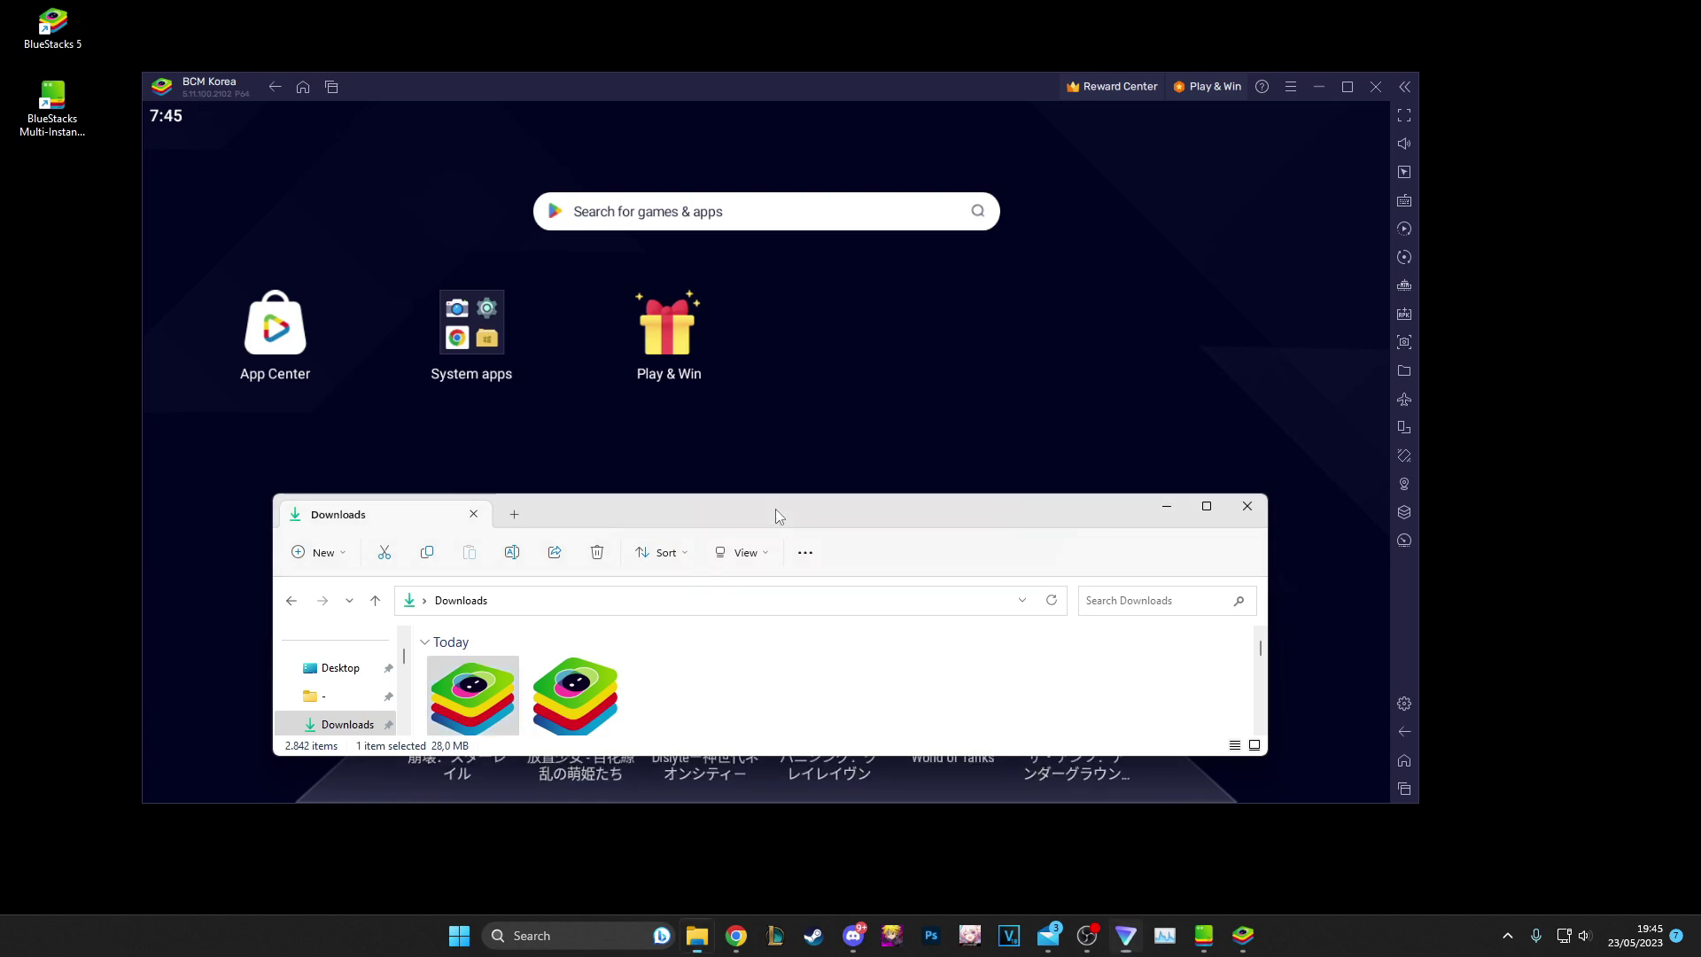
pyautogui.moveTo(778, 517); pyautogui.dragTo(934, 306)
pyautogui.moveTo(913, 544); pyautogui.dragTo(912, 705)
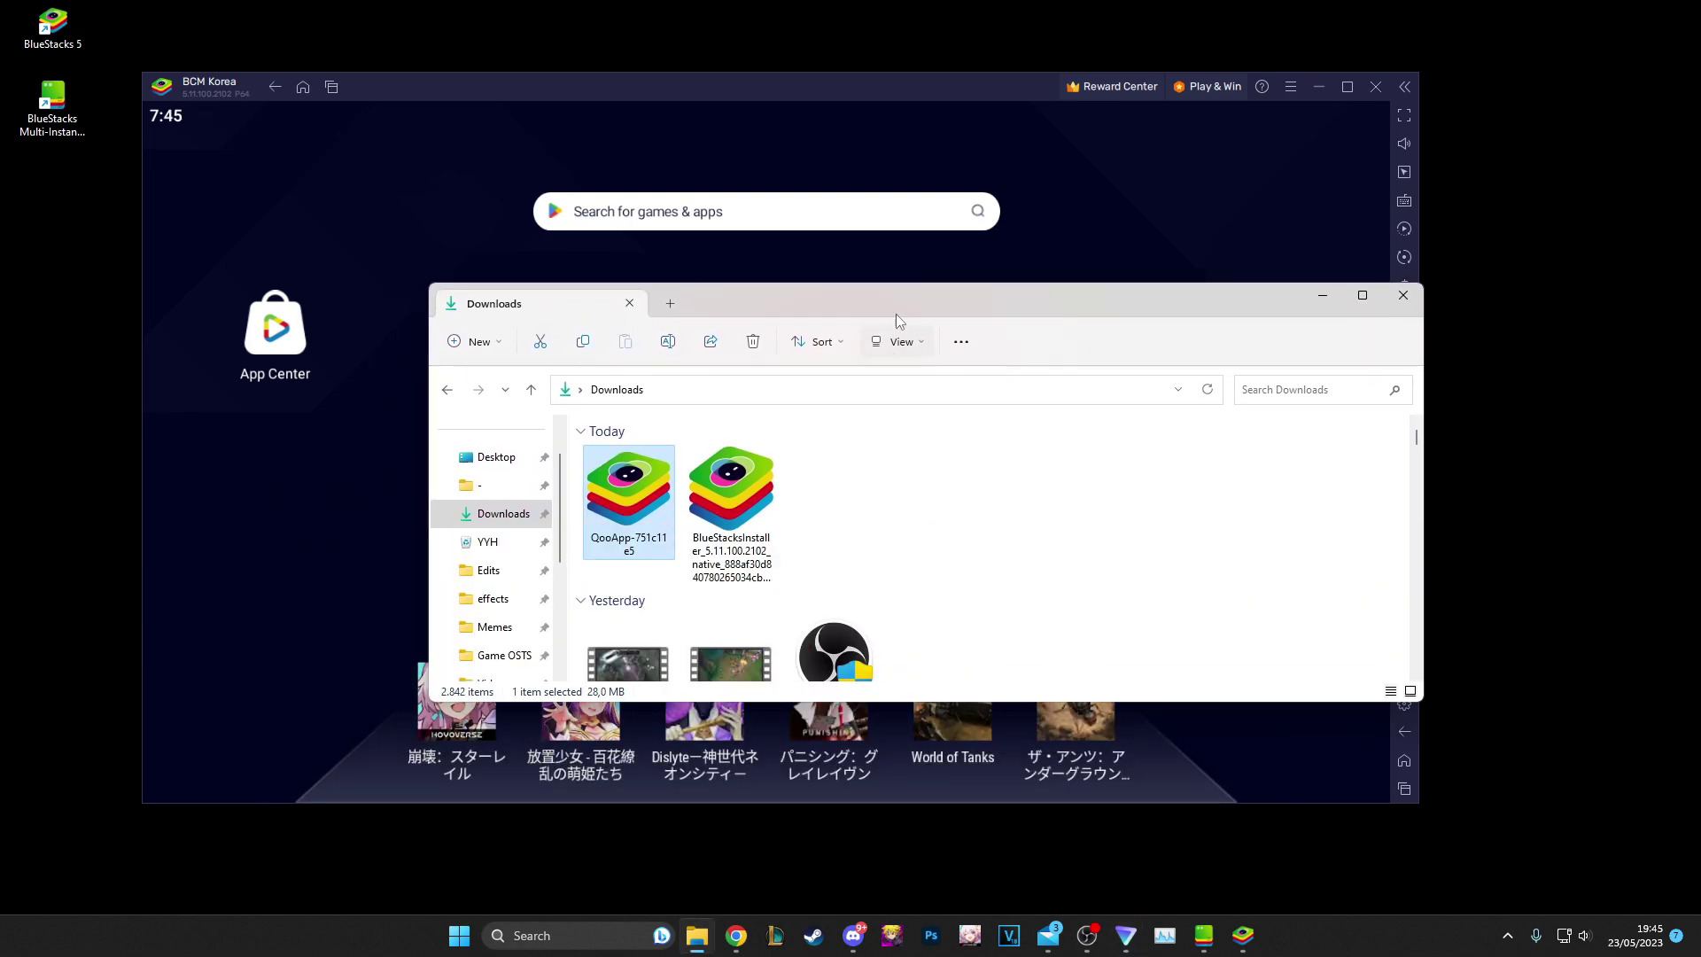
# - Drop the QooApp APK onto the BCM Korea home screen to install it
pyautogui.moveTo(896, 313); pyautogui.dragTo(1700, 178)
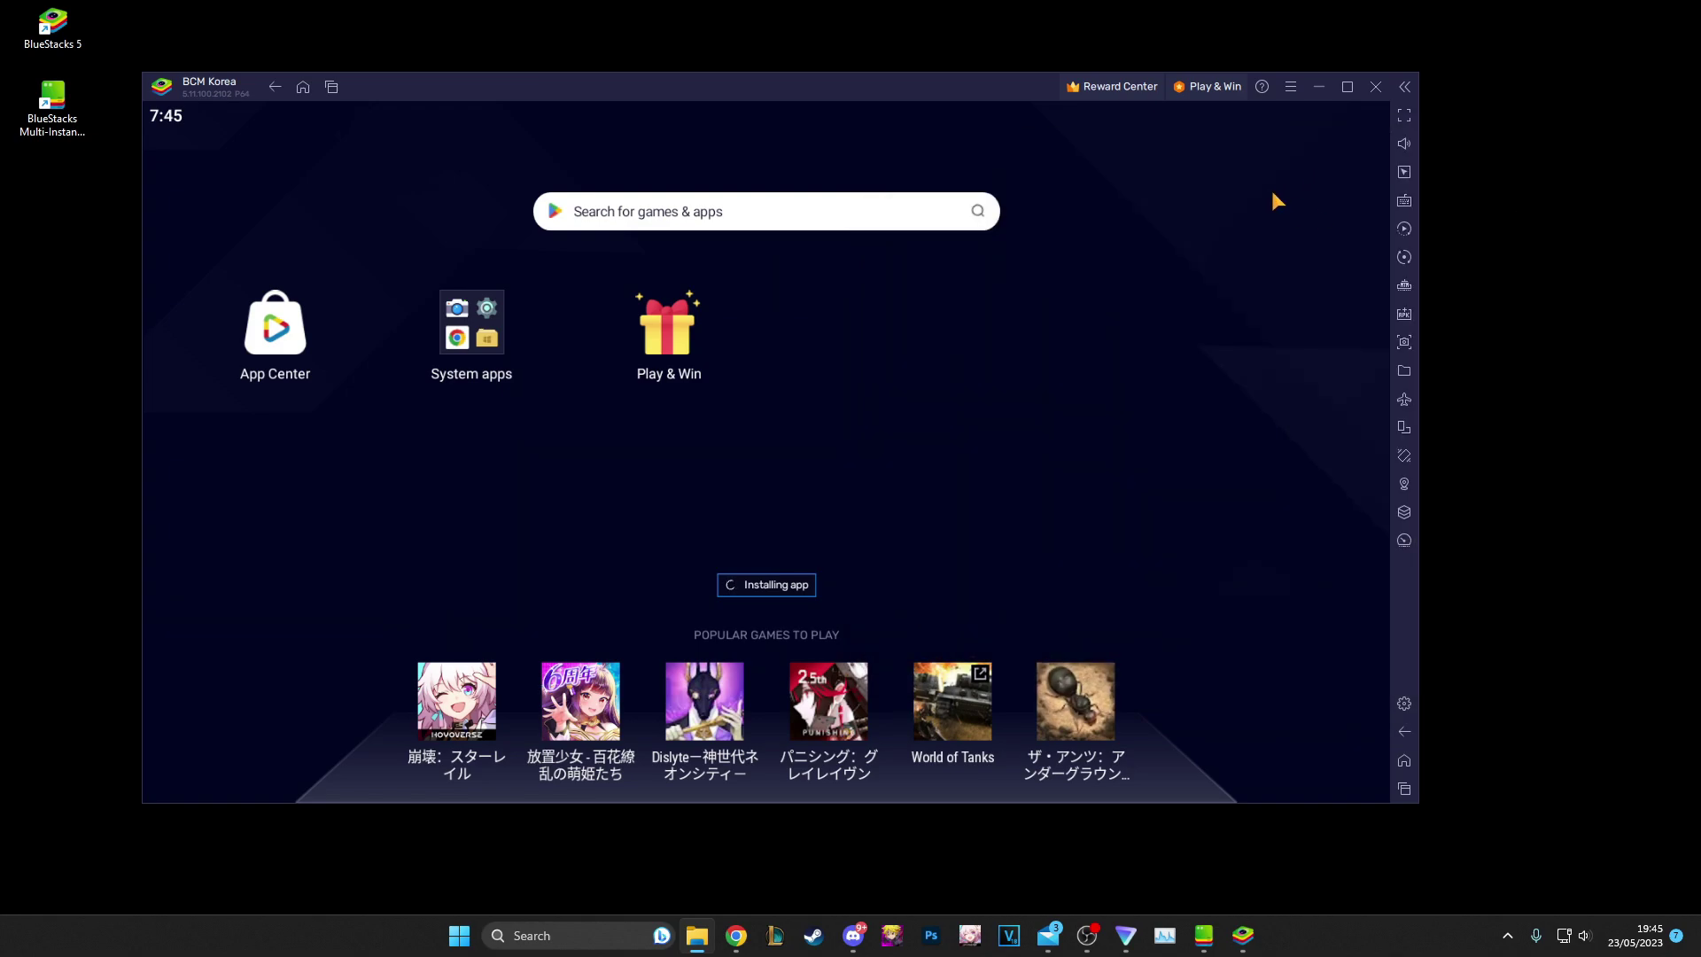
pyautogui.click(1262, 427)
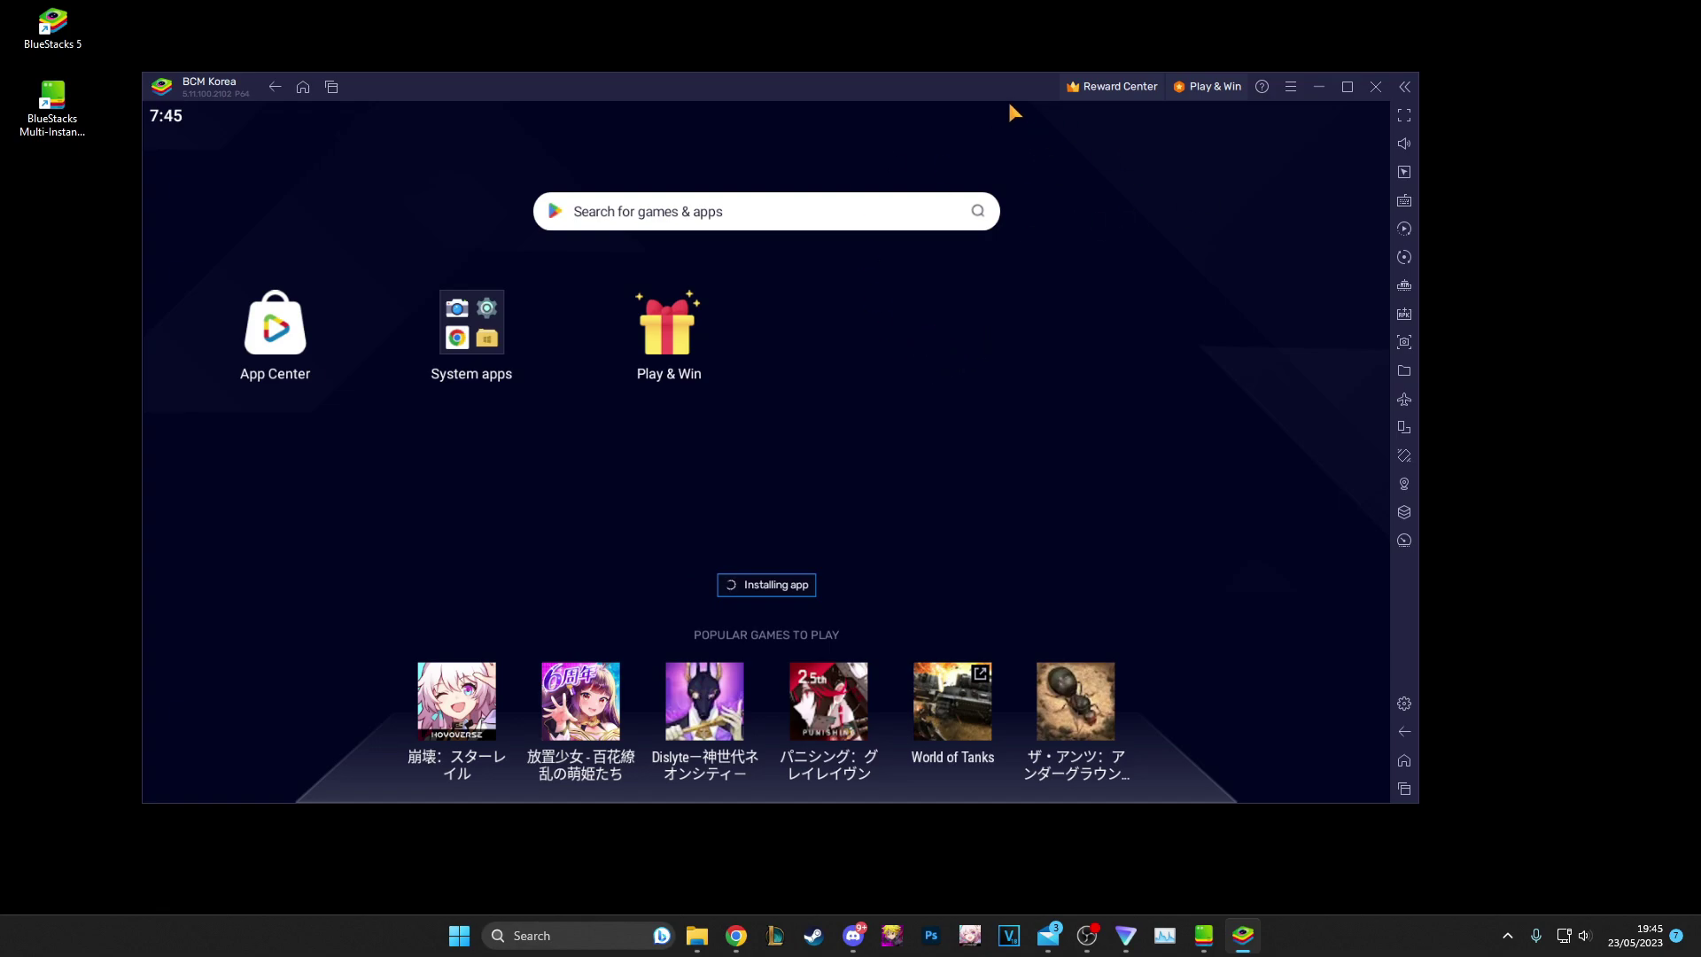
pyautogui.moveTo(1000, 92); pyautogui.dragTo(1033, 86)
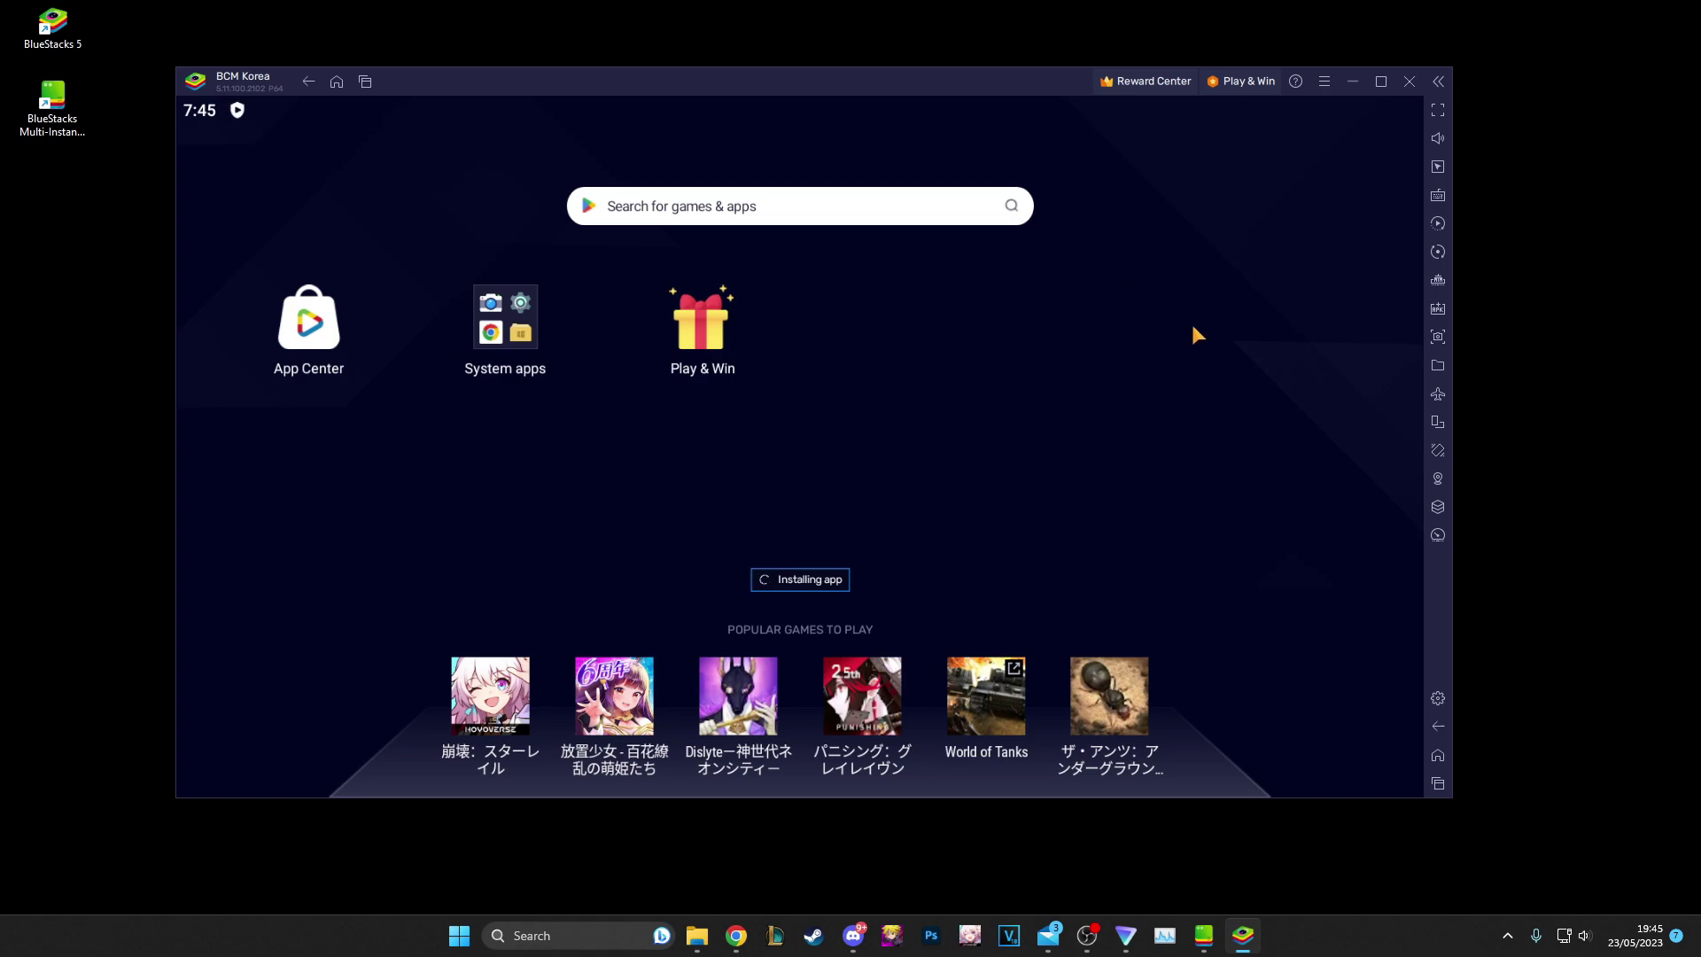
# - Try High Performance mode in Settings but discard the change, then launch QooApp
pyautogui.click(1438, 698)
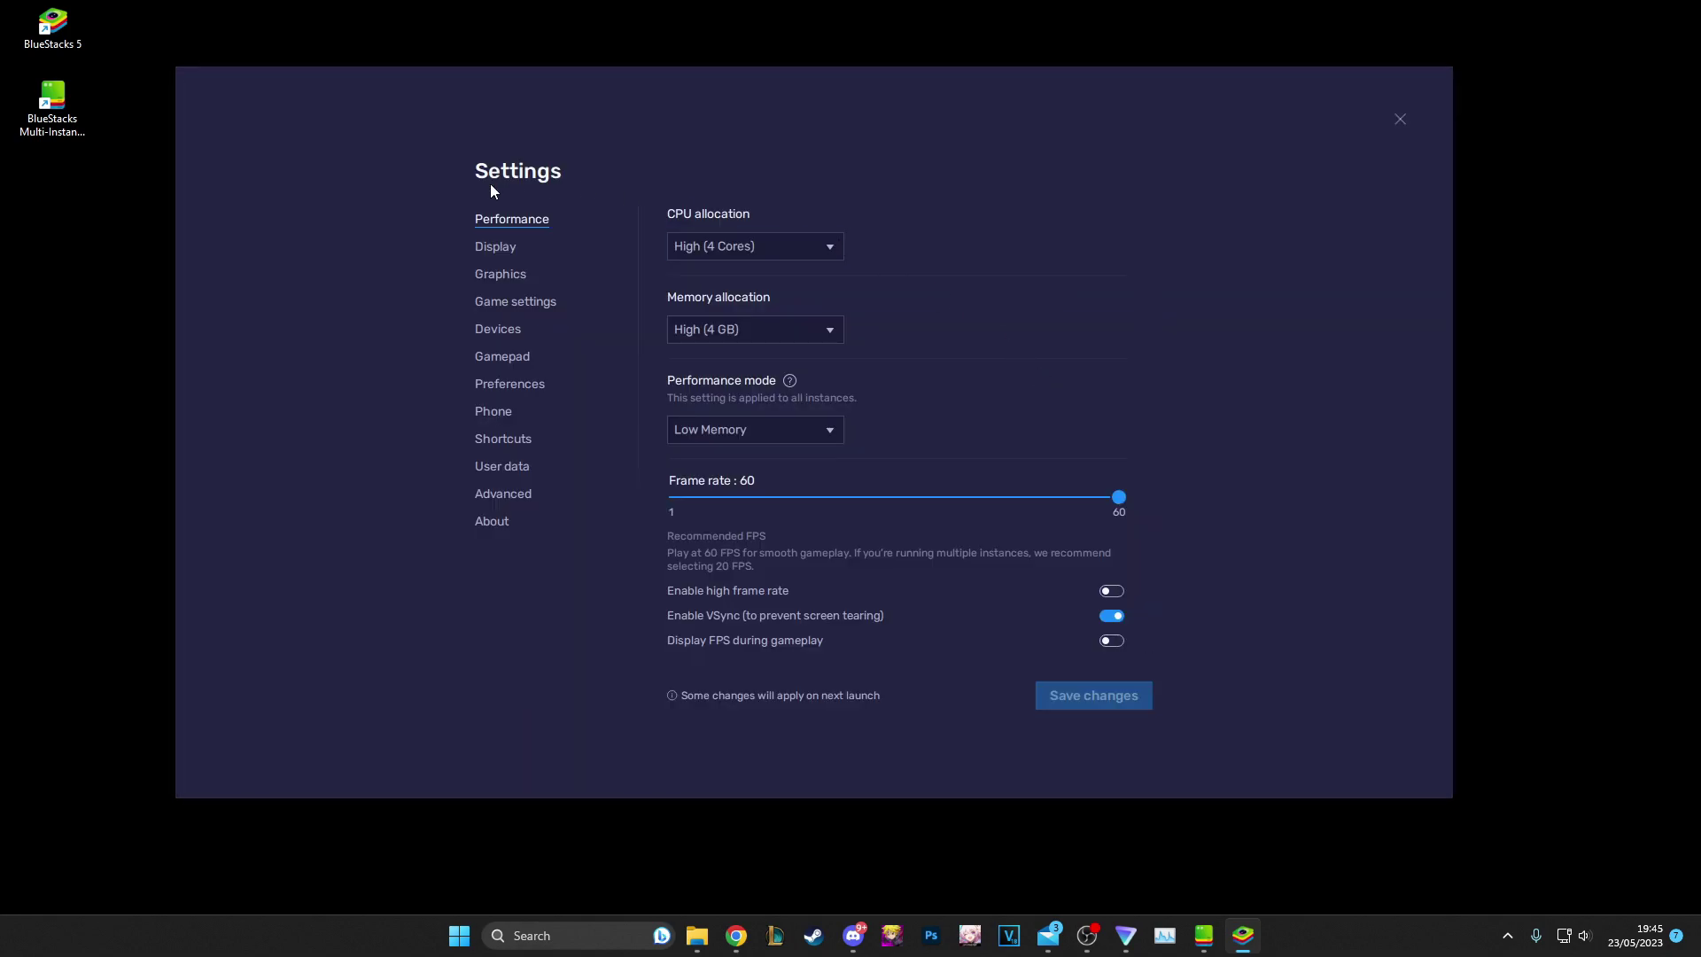
pyautogui.click(722, 430)
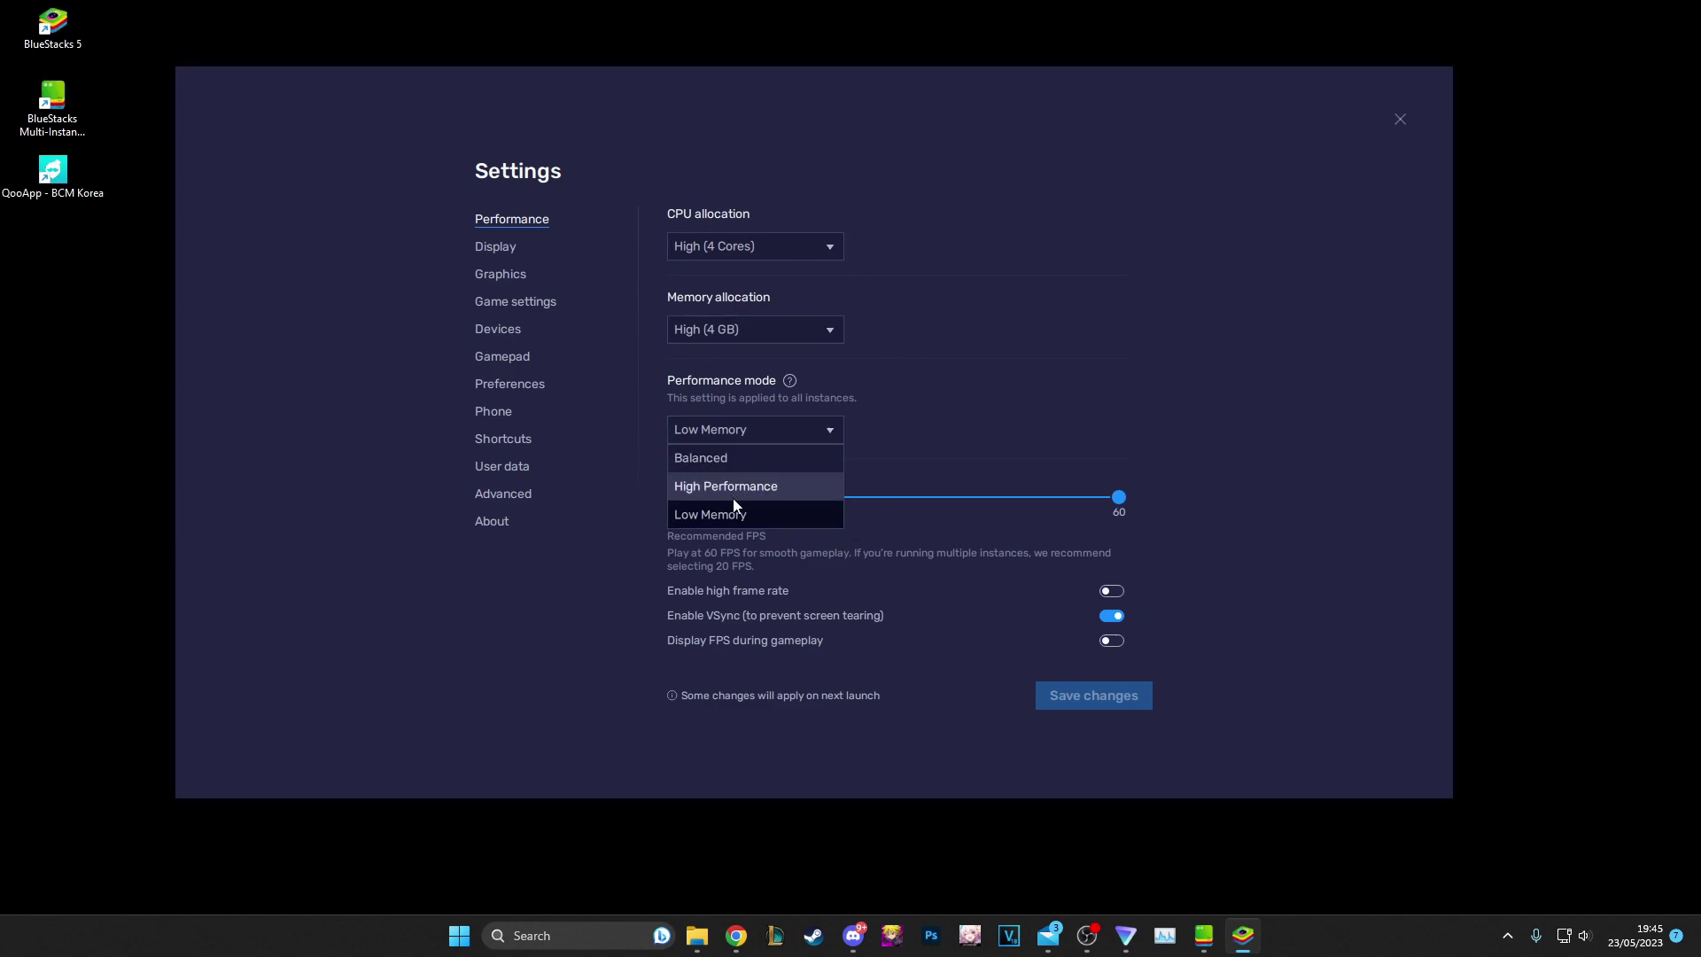
pyautogui.click(735, 489)
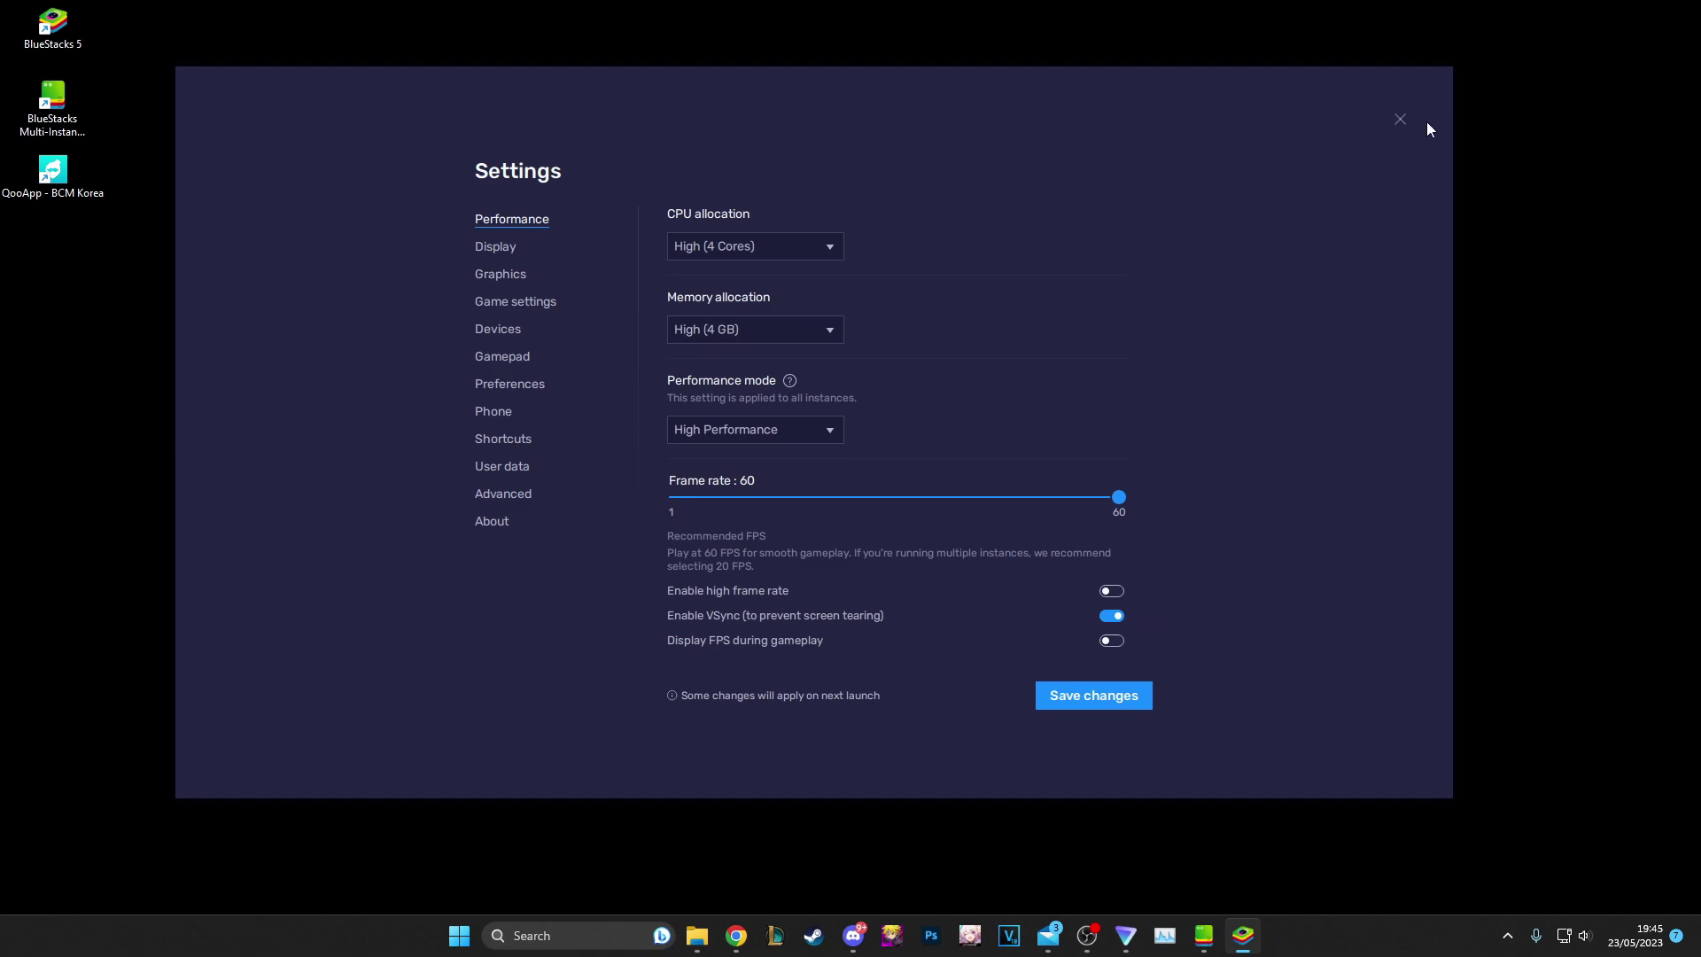
pyautogui.click(1402, 122)
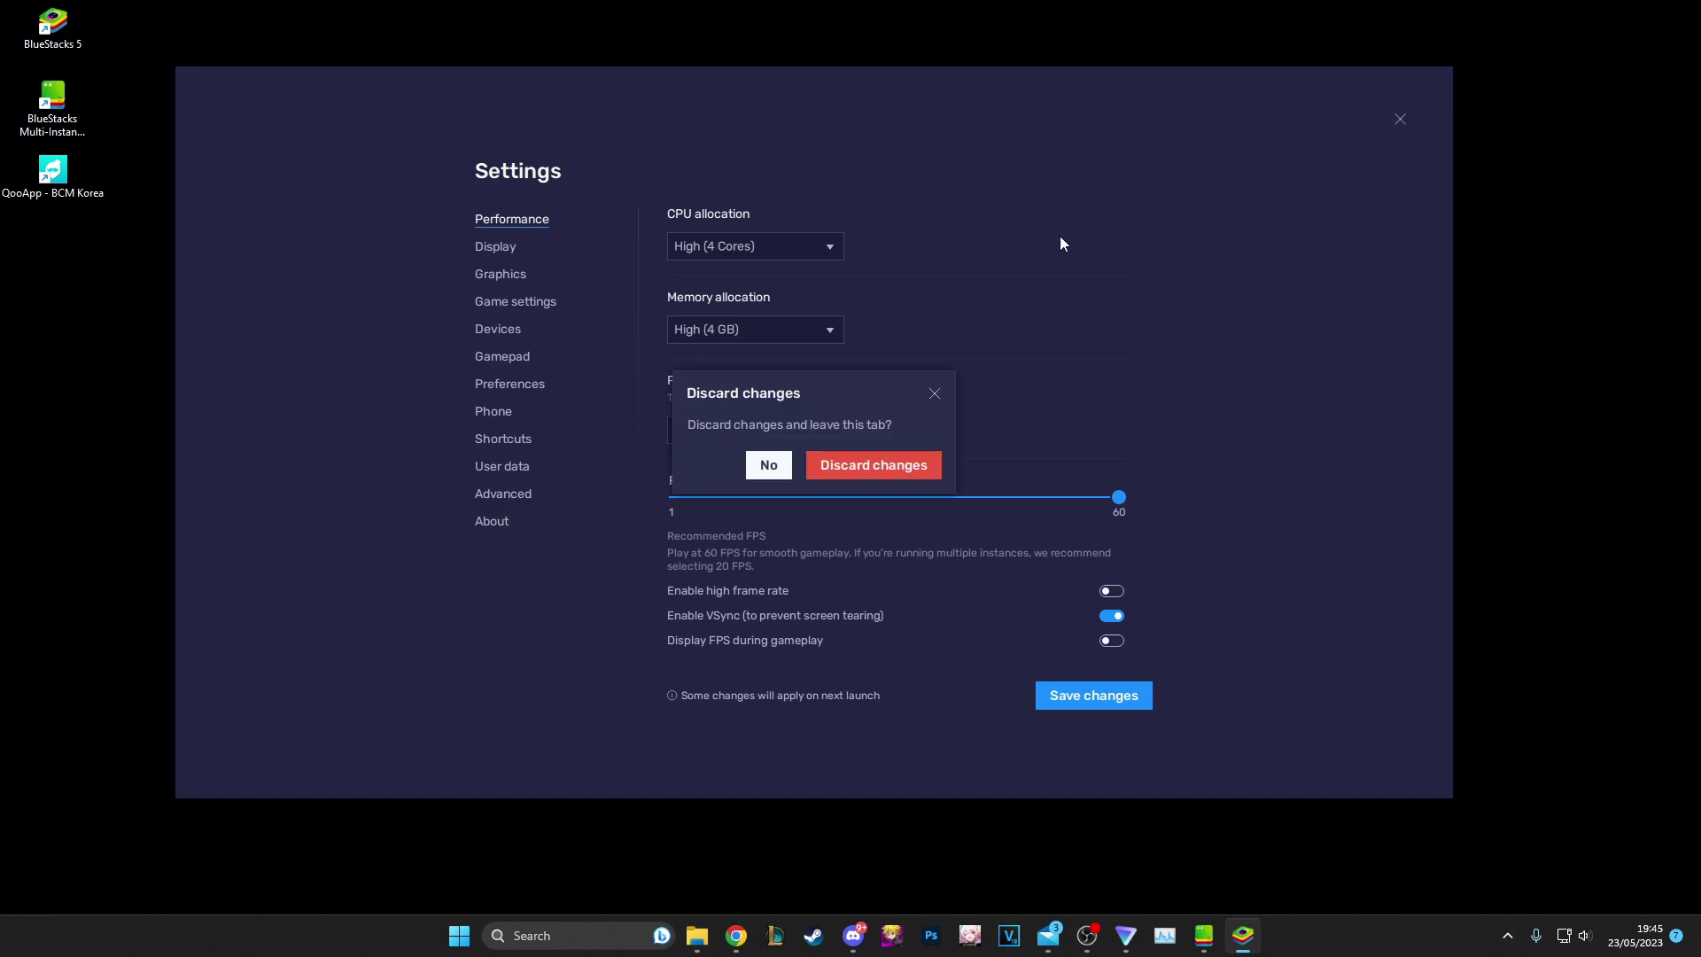
pyautogui.click(831, 471)
pyautogui.moveTo(909, 91); pyautogui.dragTo(895, 57)
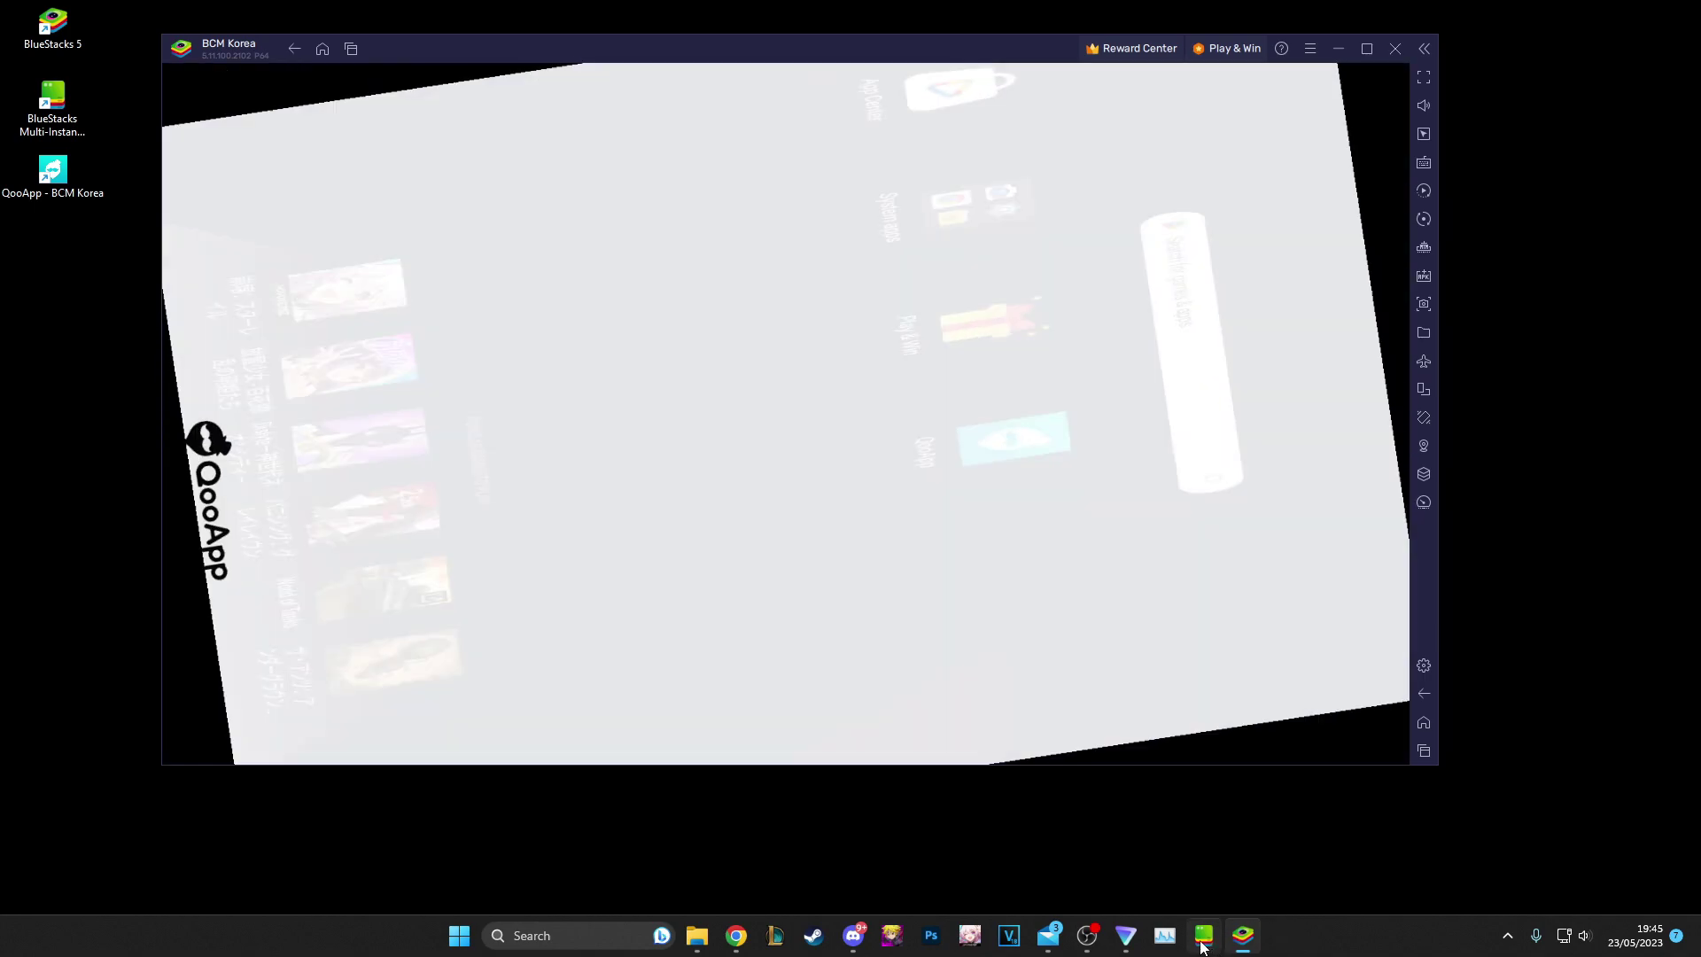
pyautogui.click(1204, 934)
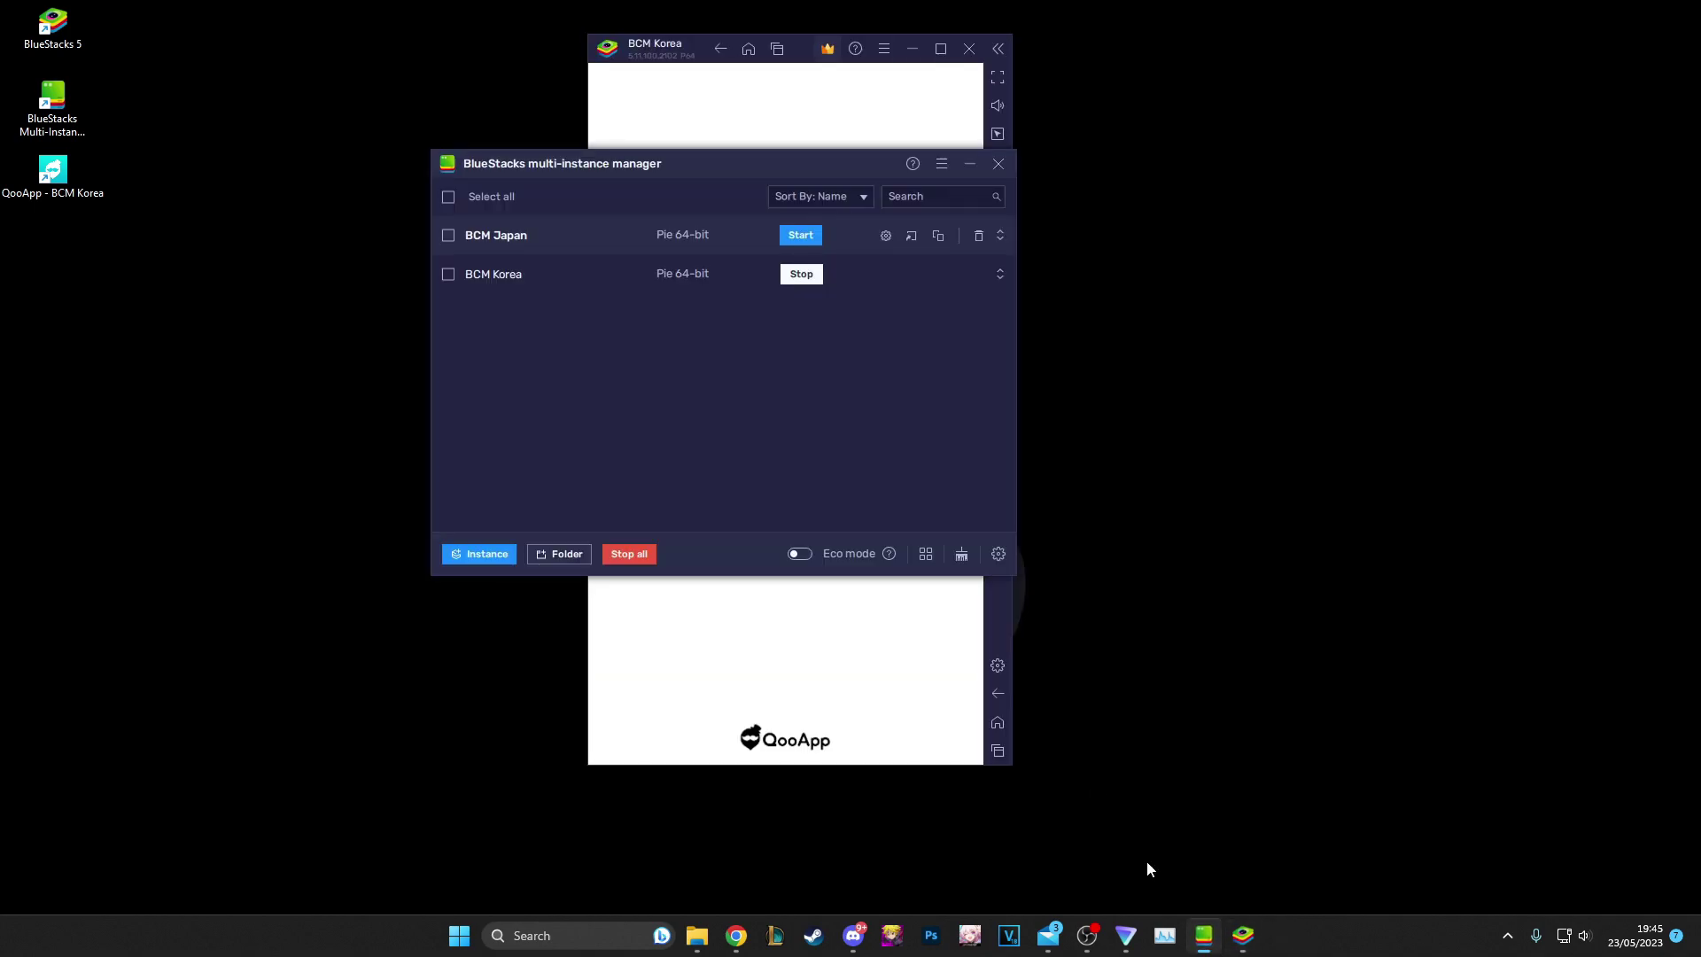